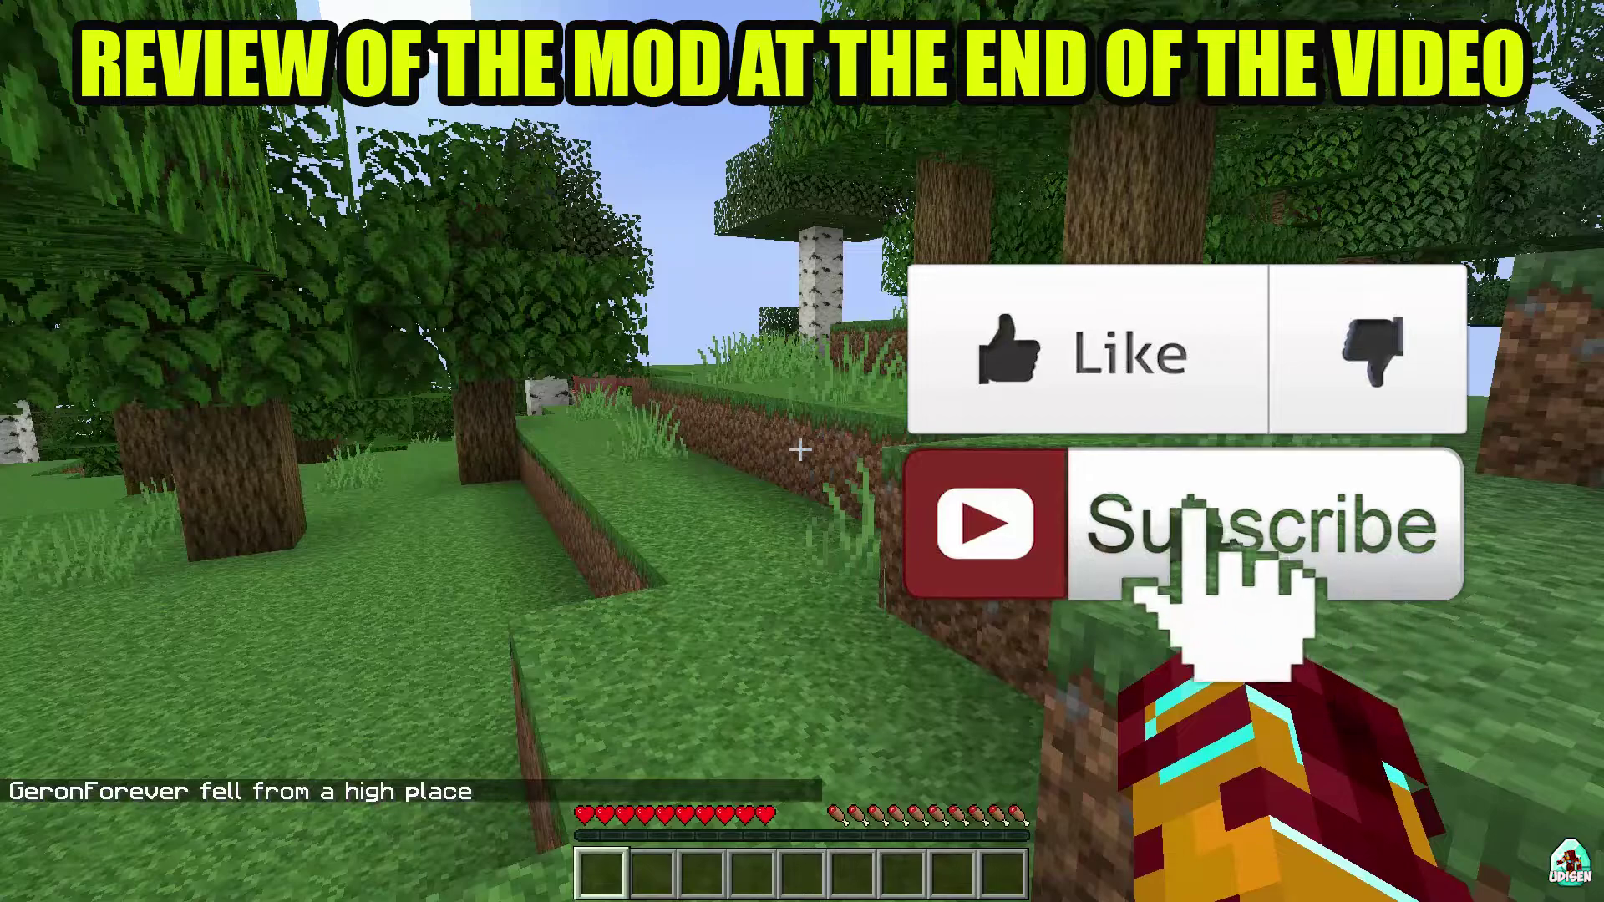
Take a Mining Drill and an MFSU from the JEI item list in the inventory
key("e")
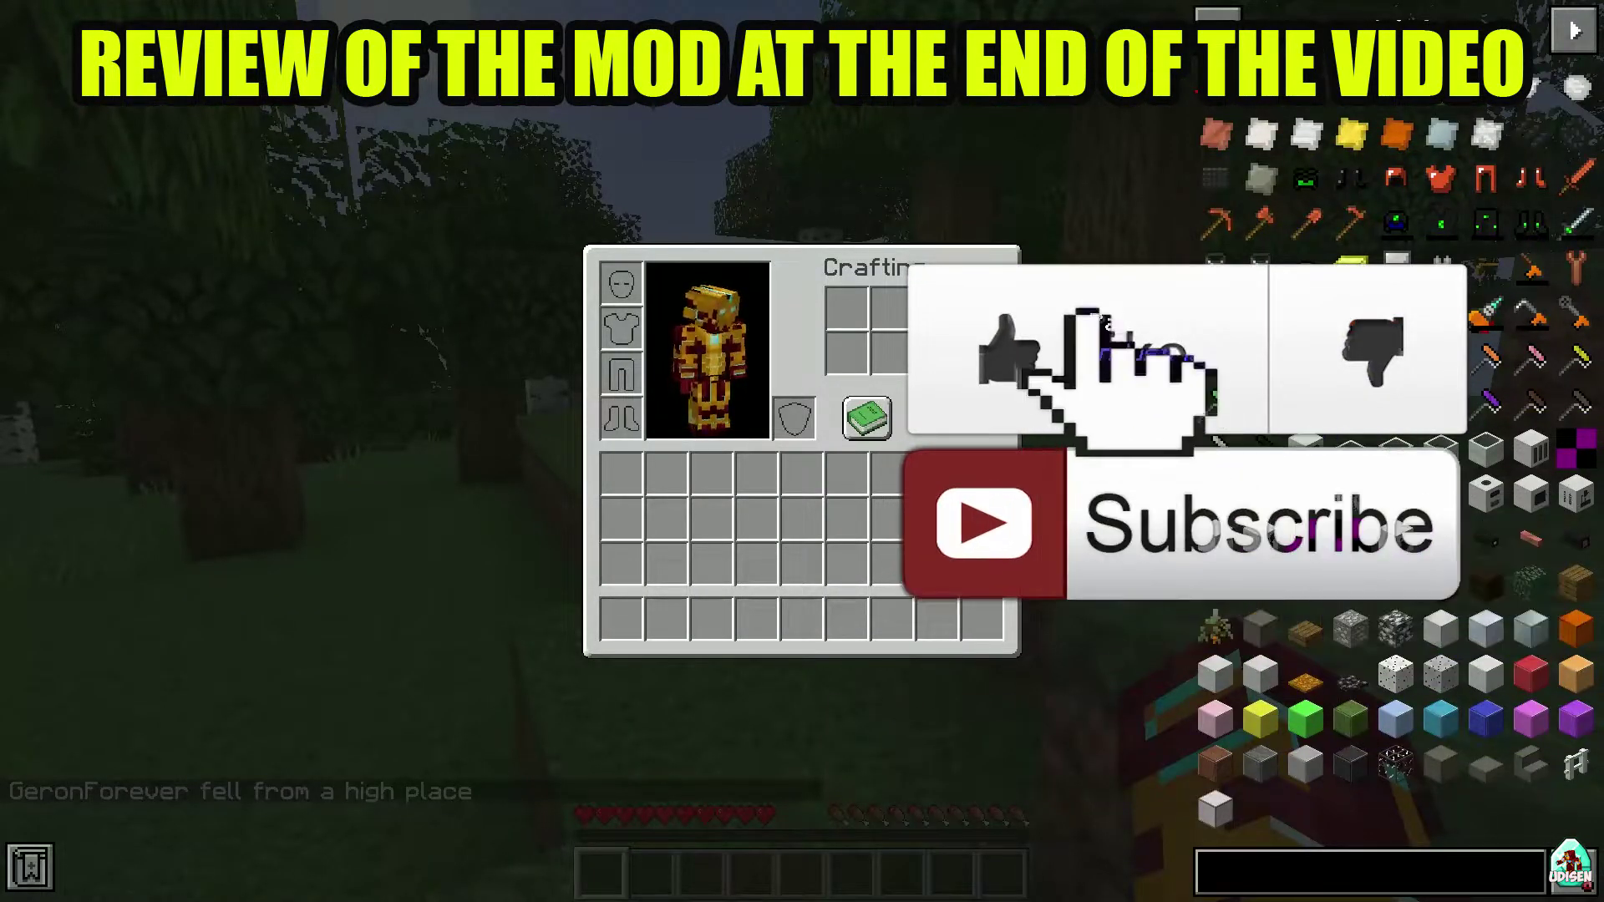
left_click(1350, 313)
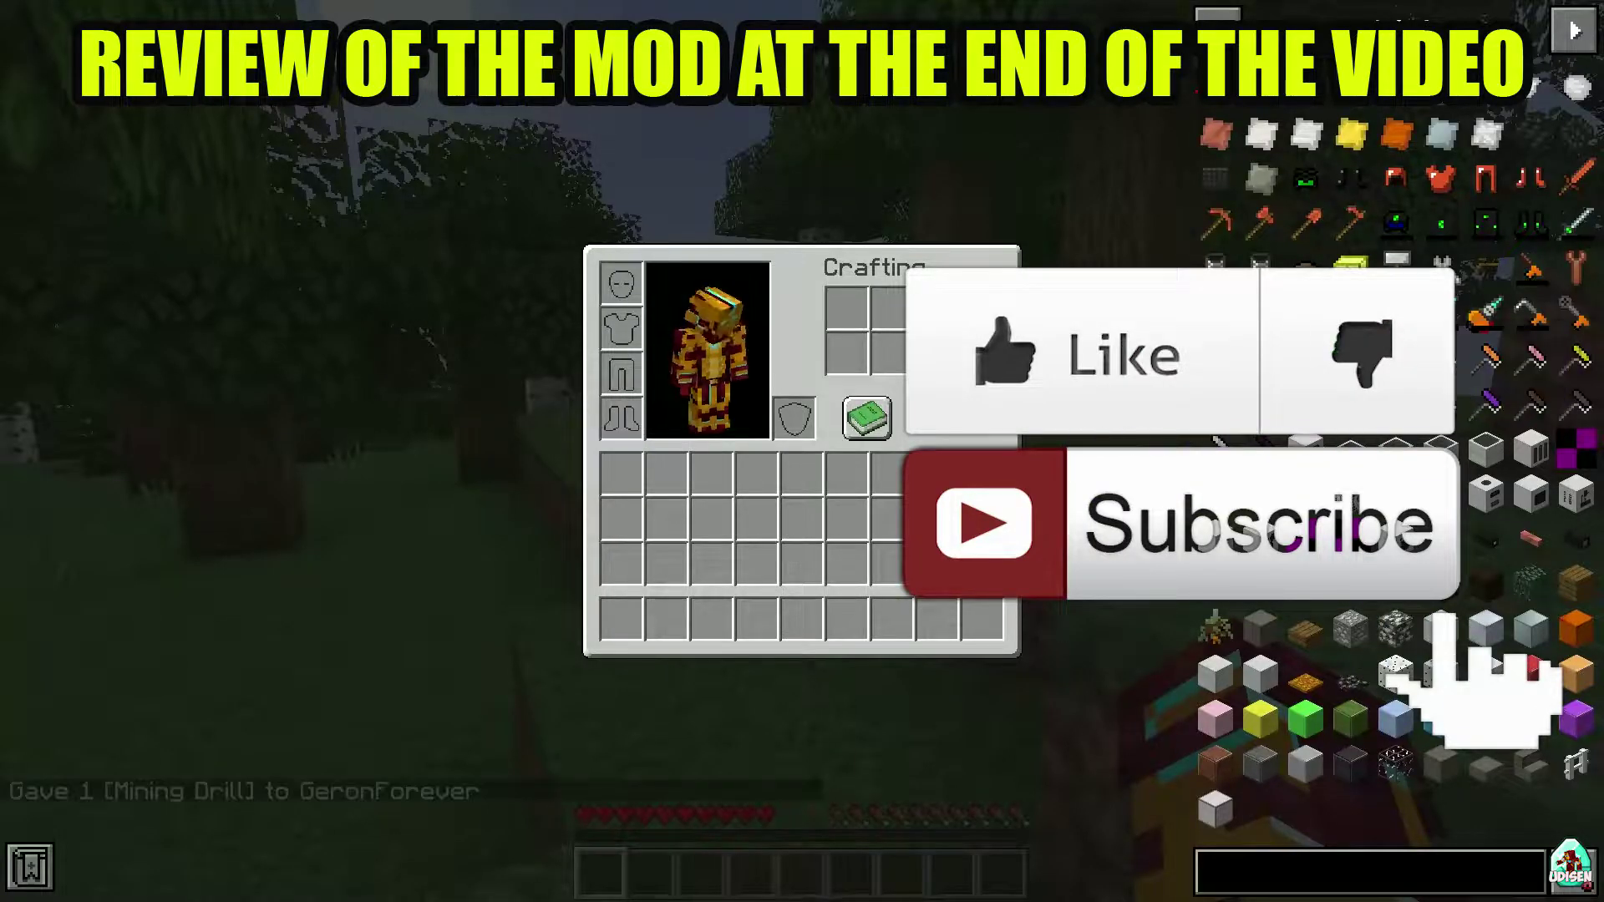
left_click(1361, 511)
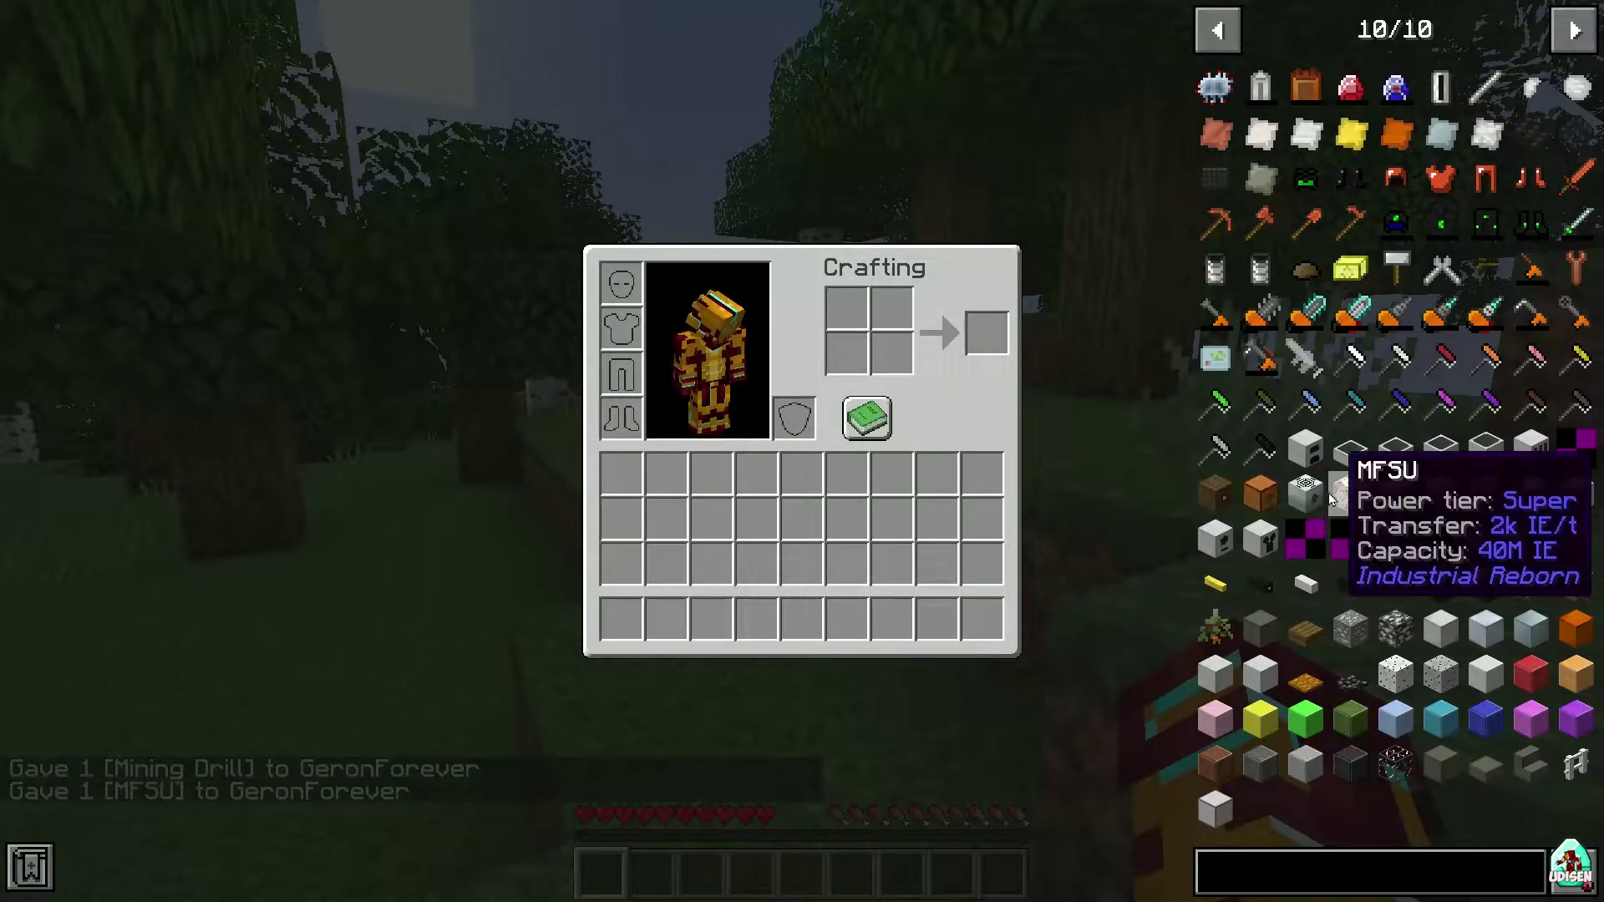
View the MFSU crafting recipe, close it, and walk toward the birch trees
key("r")
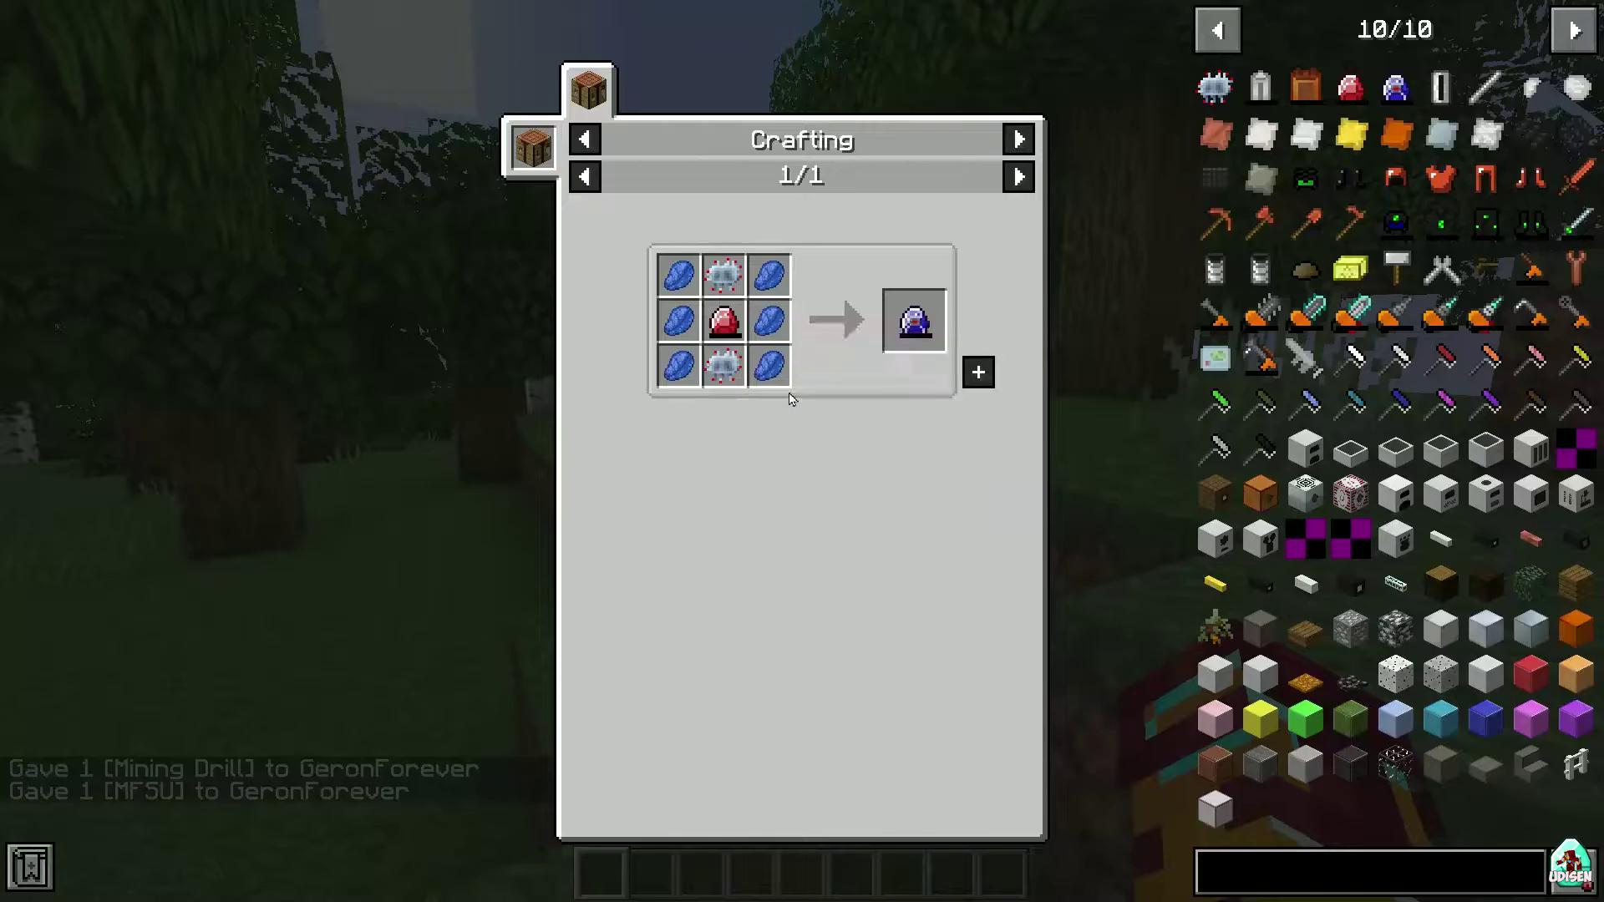
key("Escape")
key("Escape")
key("w")
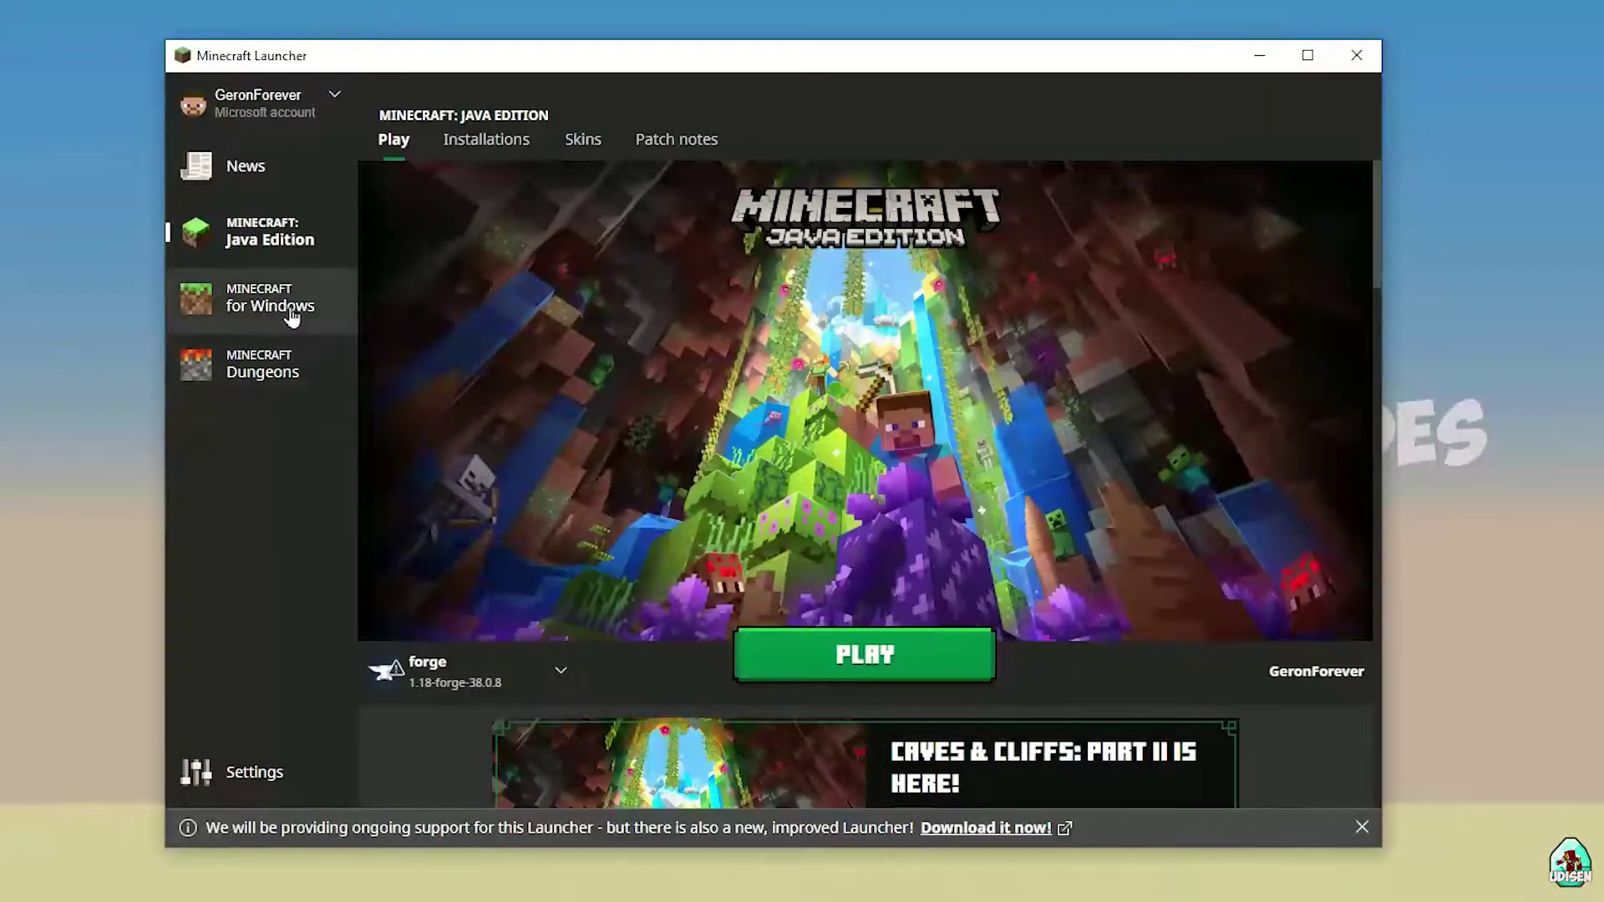
Visit the launcher news page, then show the Java Edition installations list
left_click(266, 189)
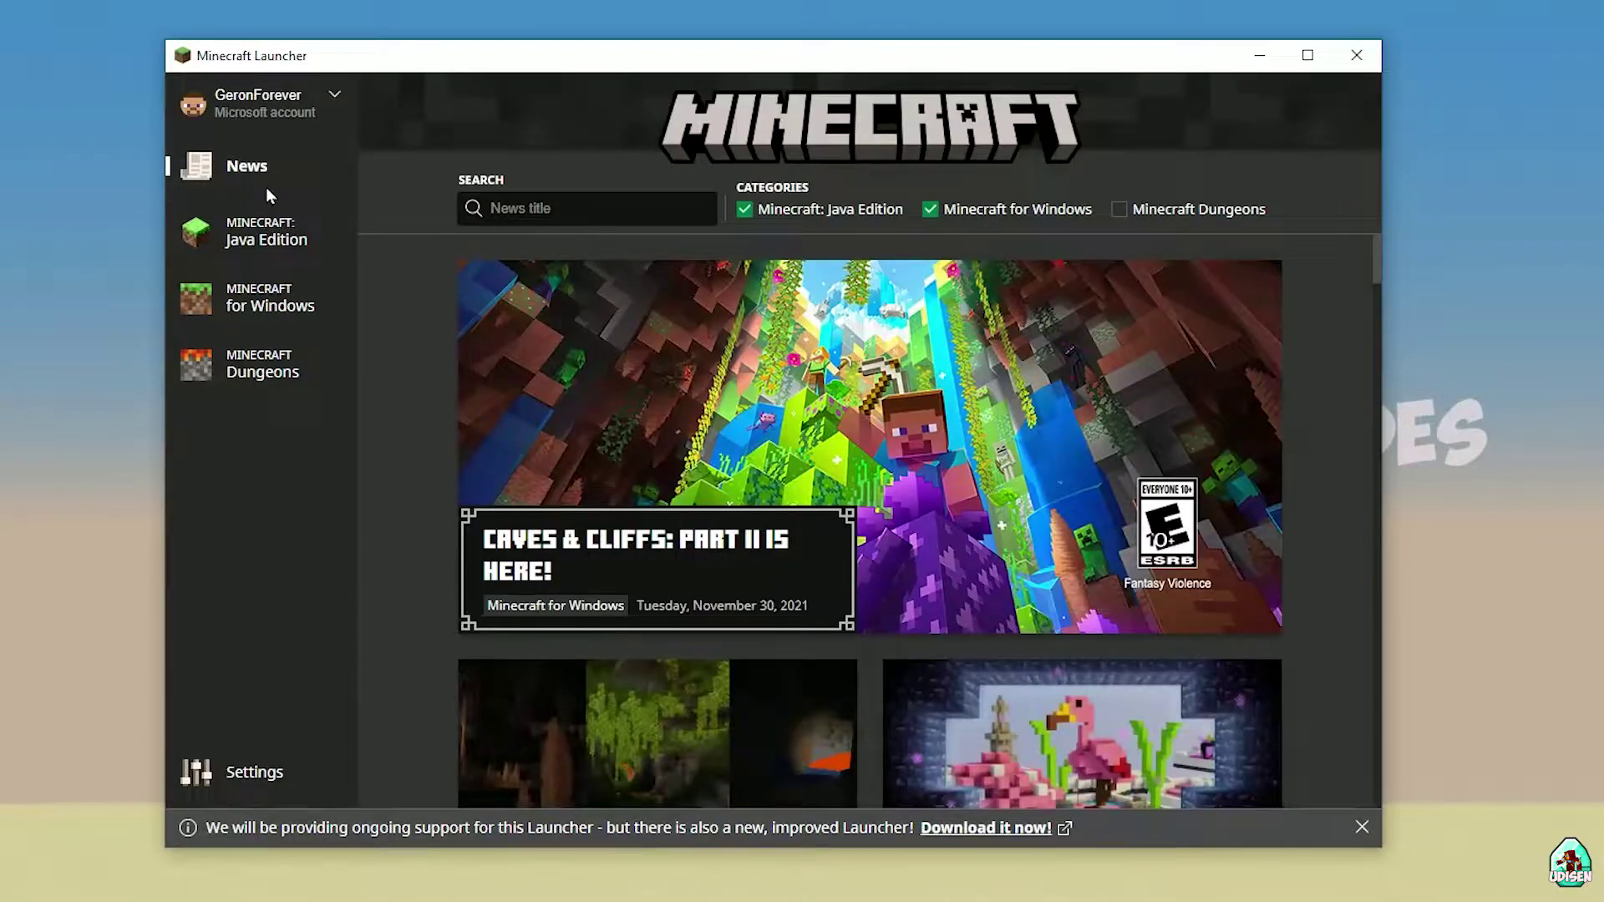
left_click(276, 238)
left_click(471, 148)
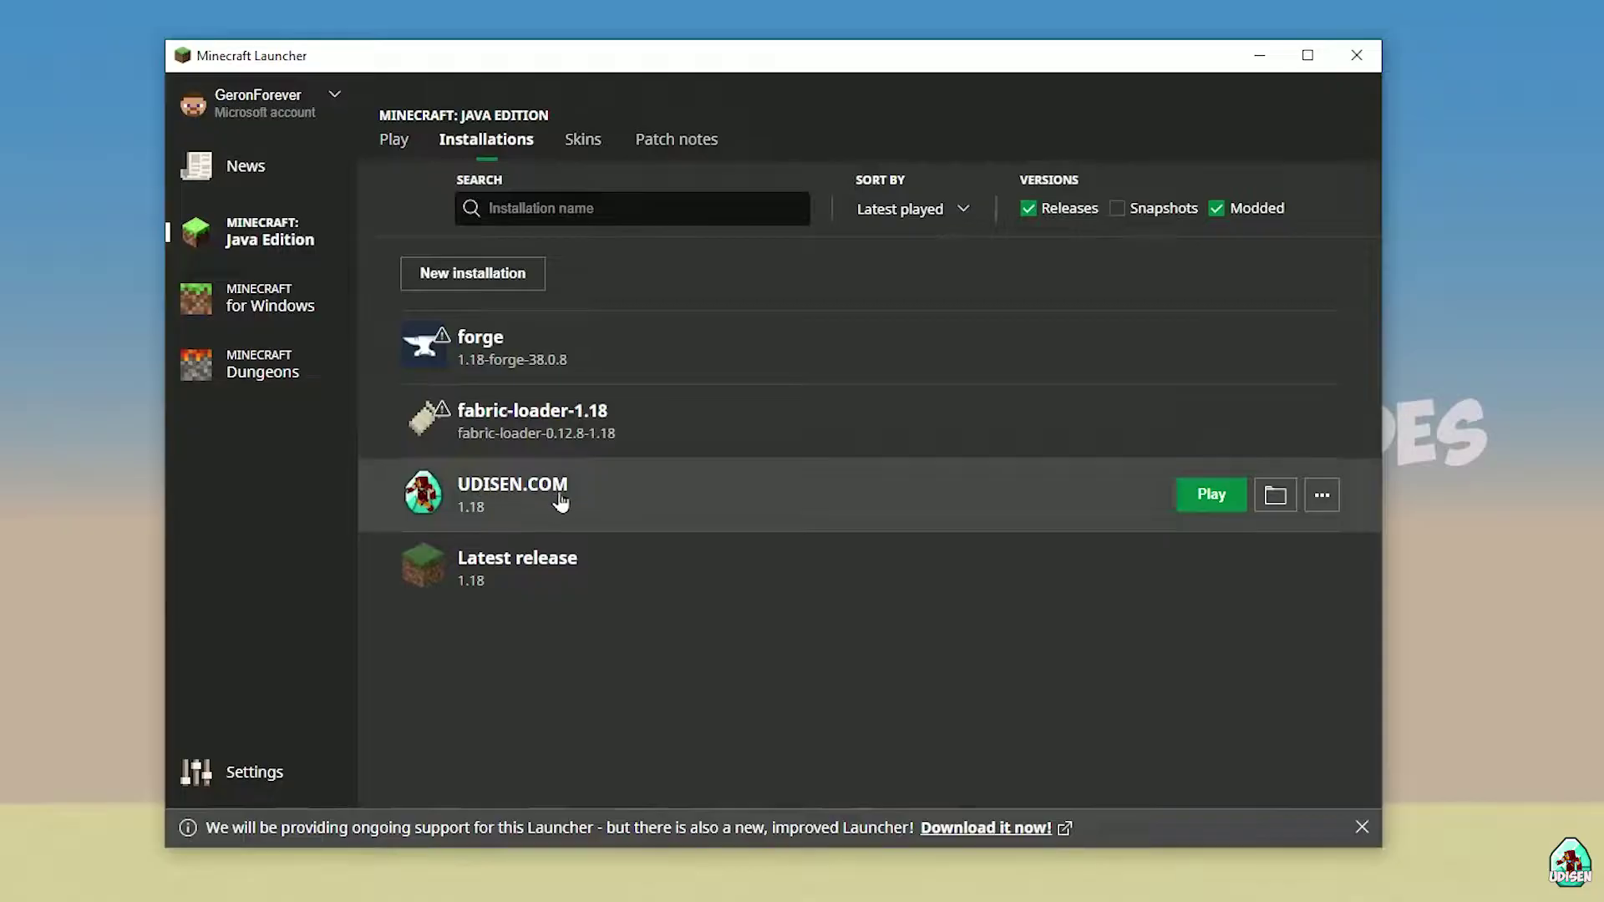
Start a new installation with a throwaway name, cancel it, and open UDISEN.COM for editing
left_click(491, 282)
left_click(765, 288)
type("hnghnhgnhgnghnhgn")
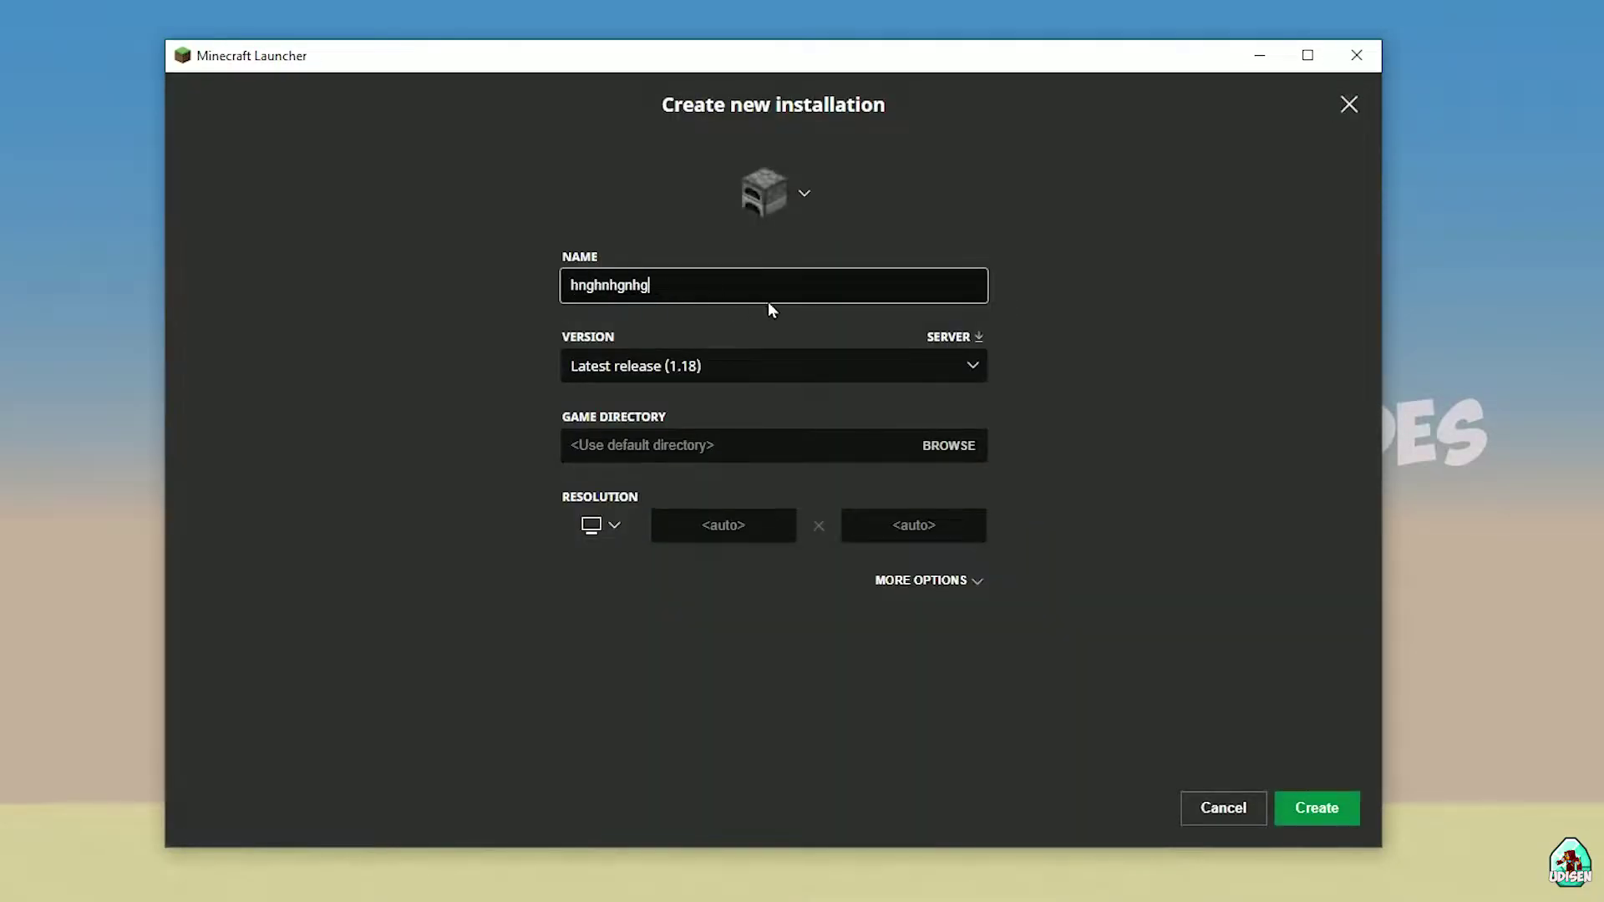
left_click(1222, 808)
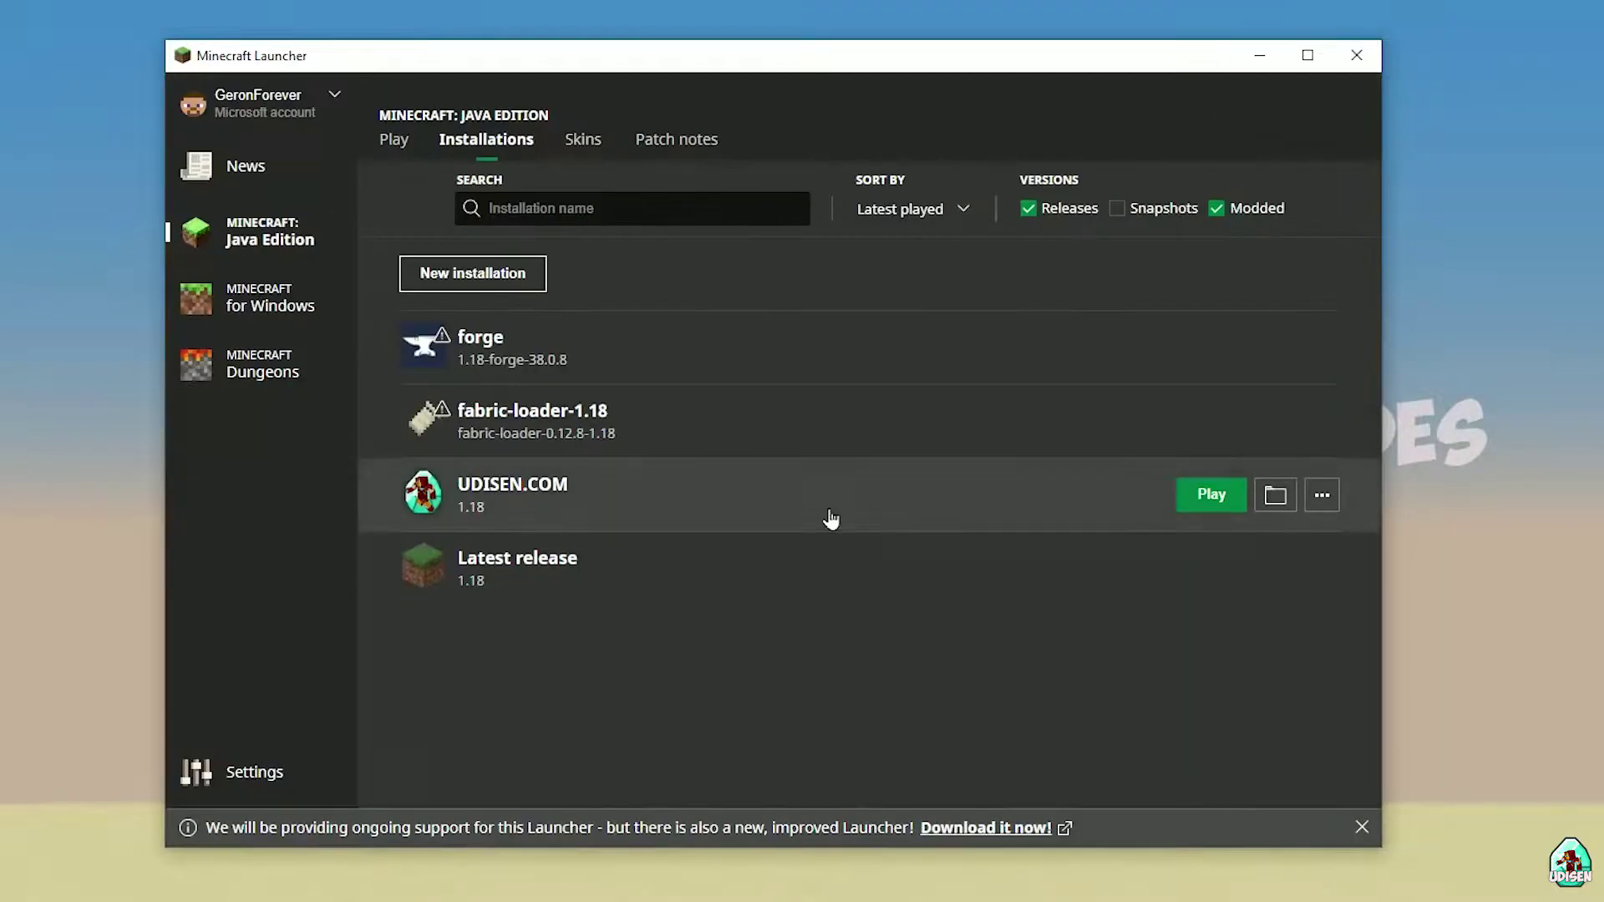
left_click(780, 507)
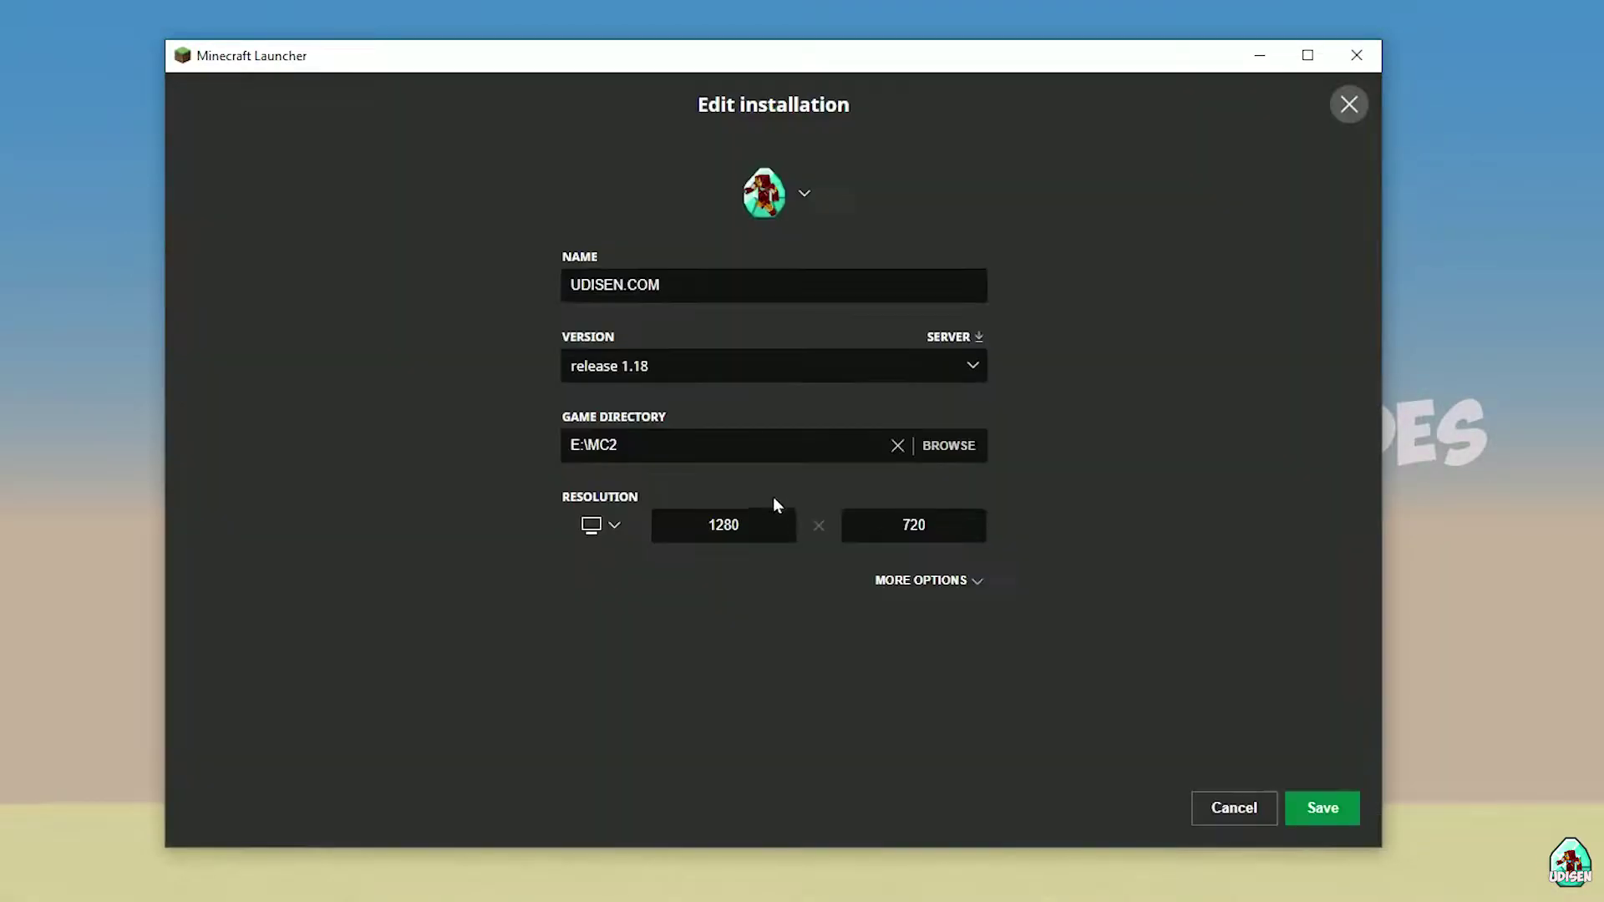
Browse the Version list and switch UDISEN.COM to 1.18_experimental-snapshot-4
left_click(698, 366)
left_click(673, 371)
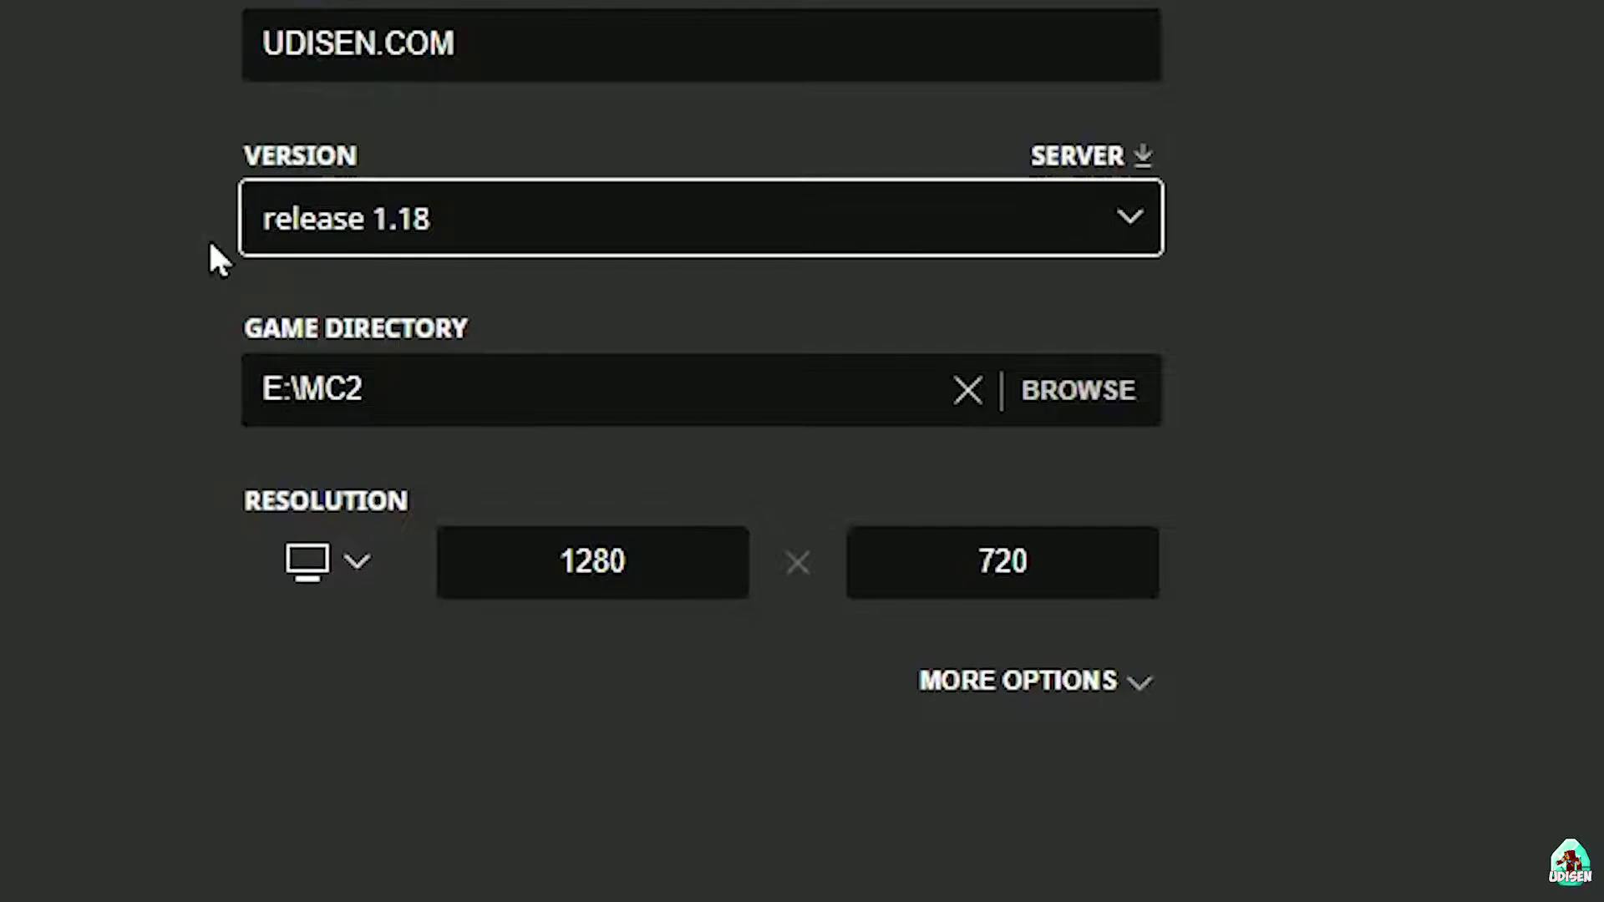
left_click(433, 228)
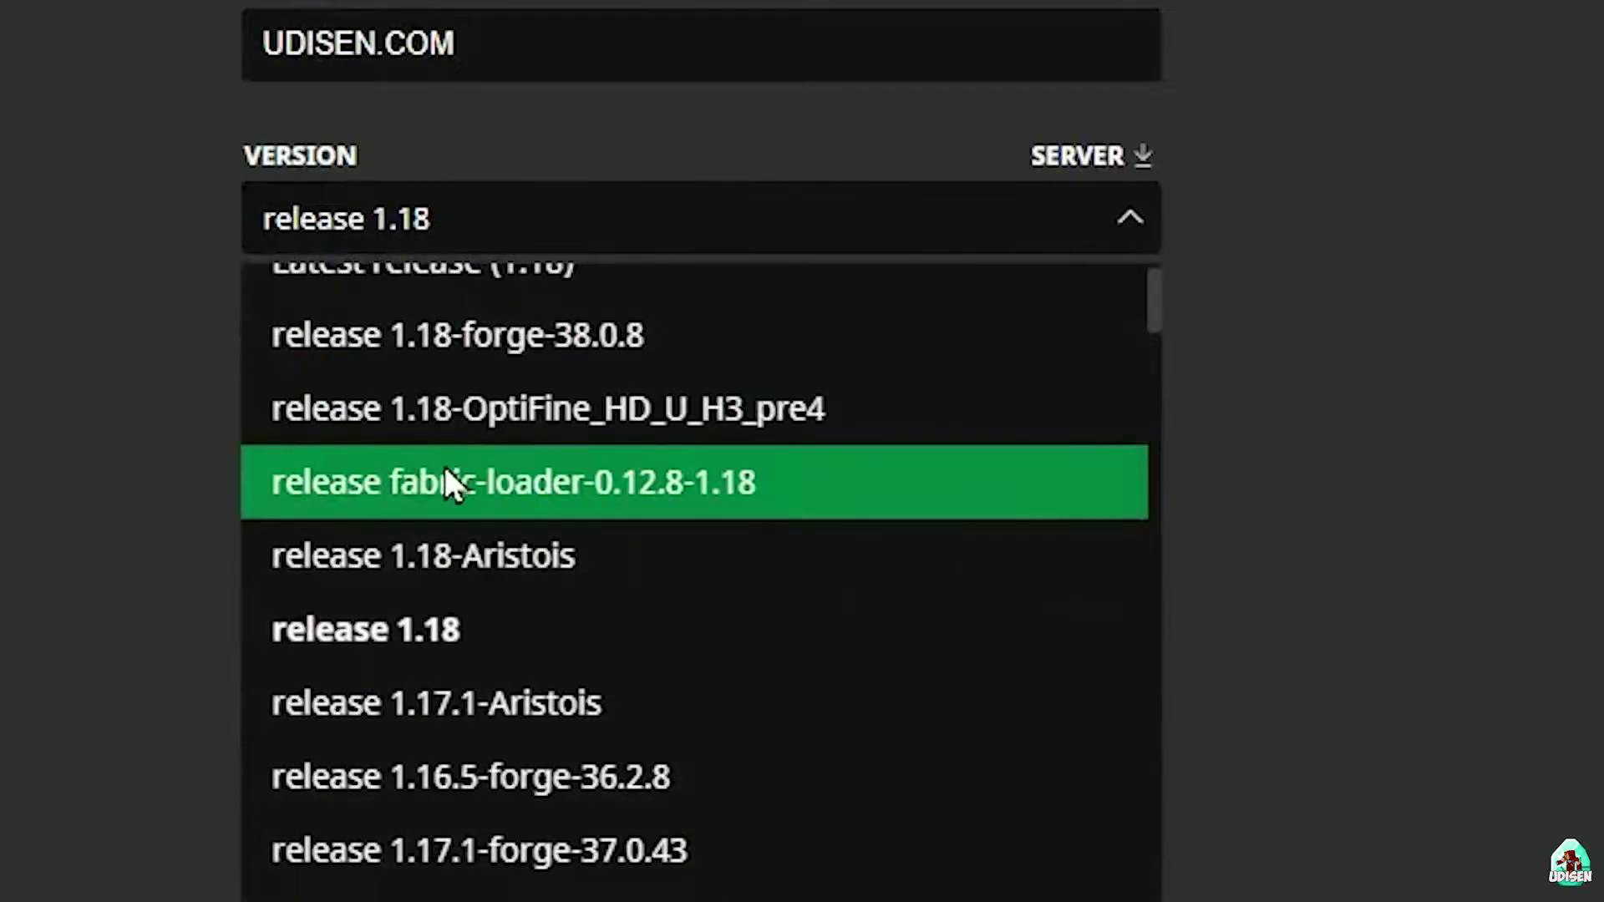
left_click(405, 605)
left_click(322, 234)
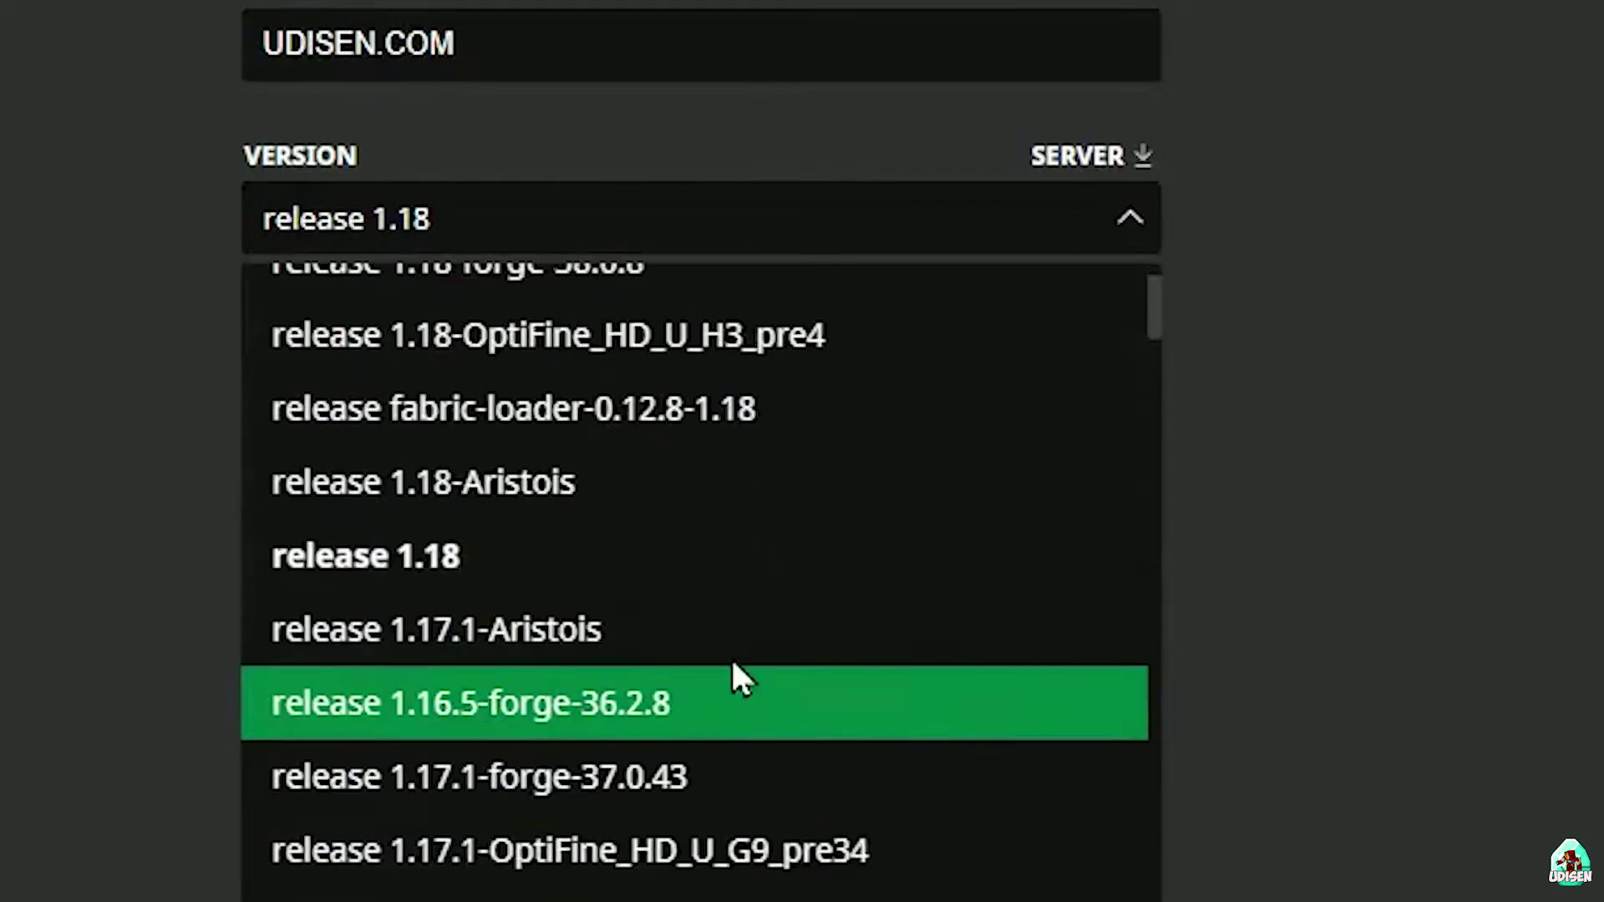
scroll(726, 585, "down", 5)
scroll(723, 518, "up", 2)
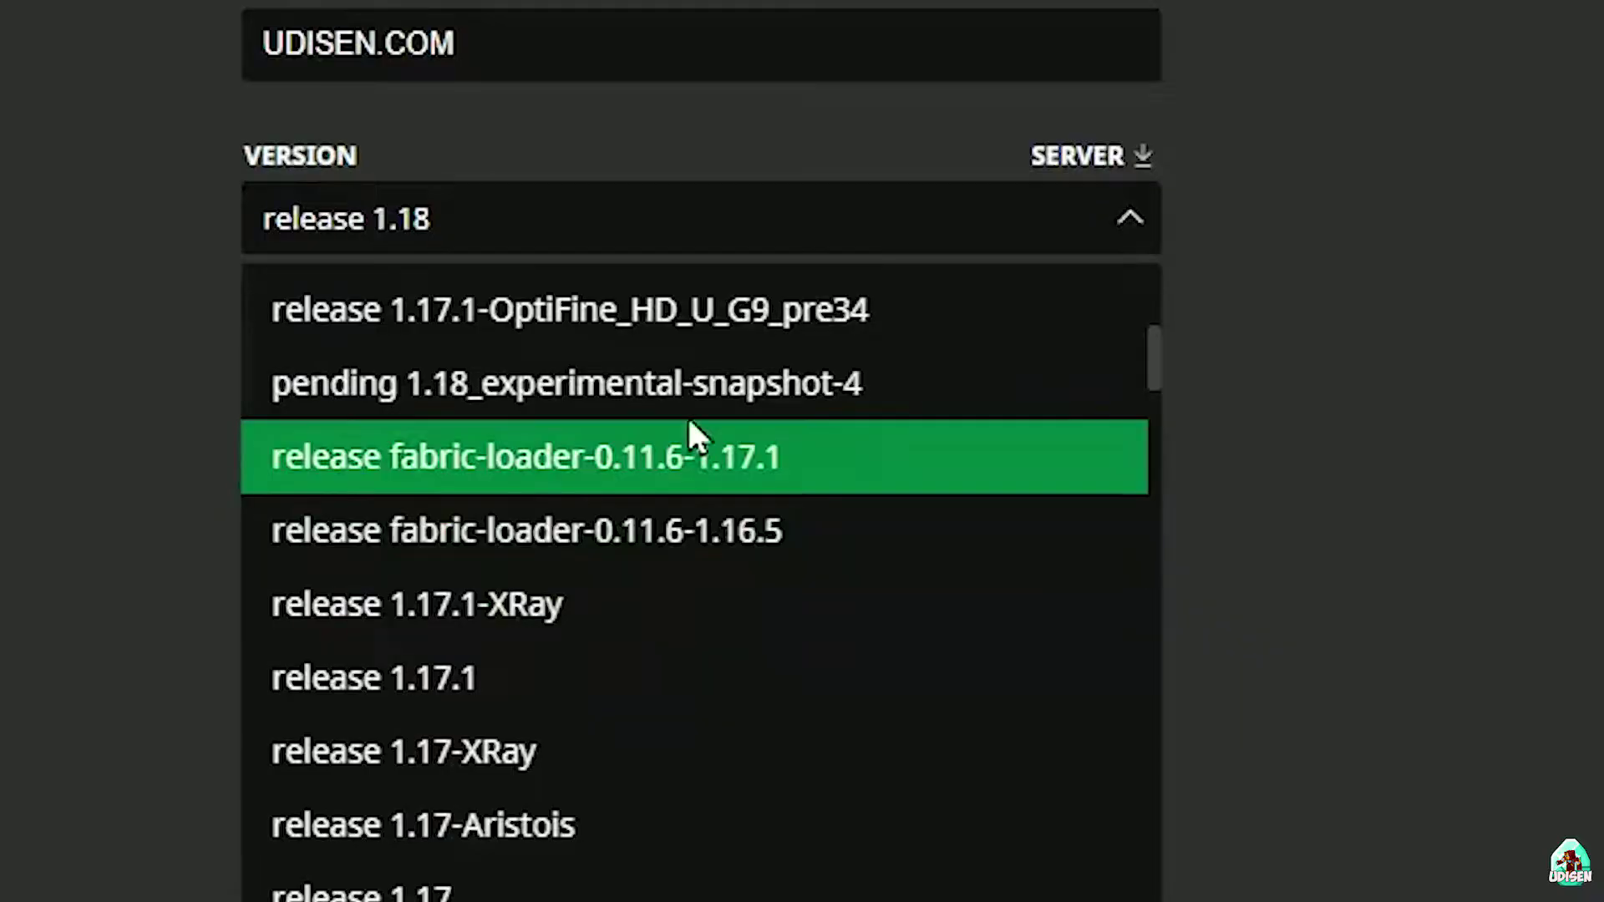
left_click(683, 386)
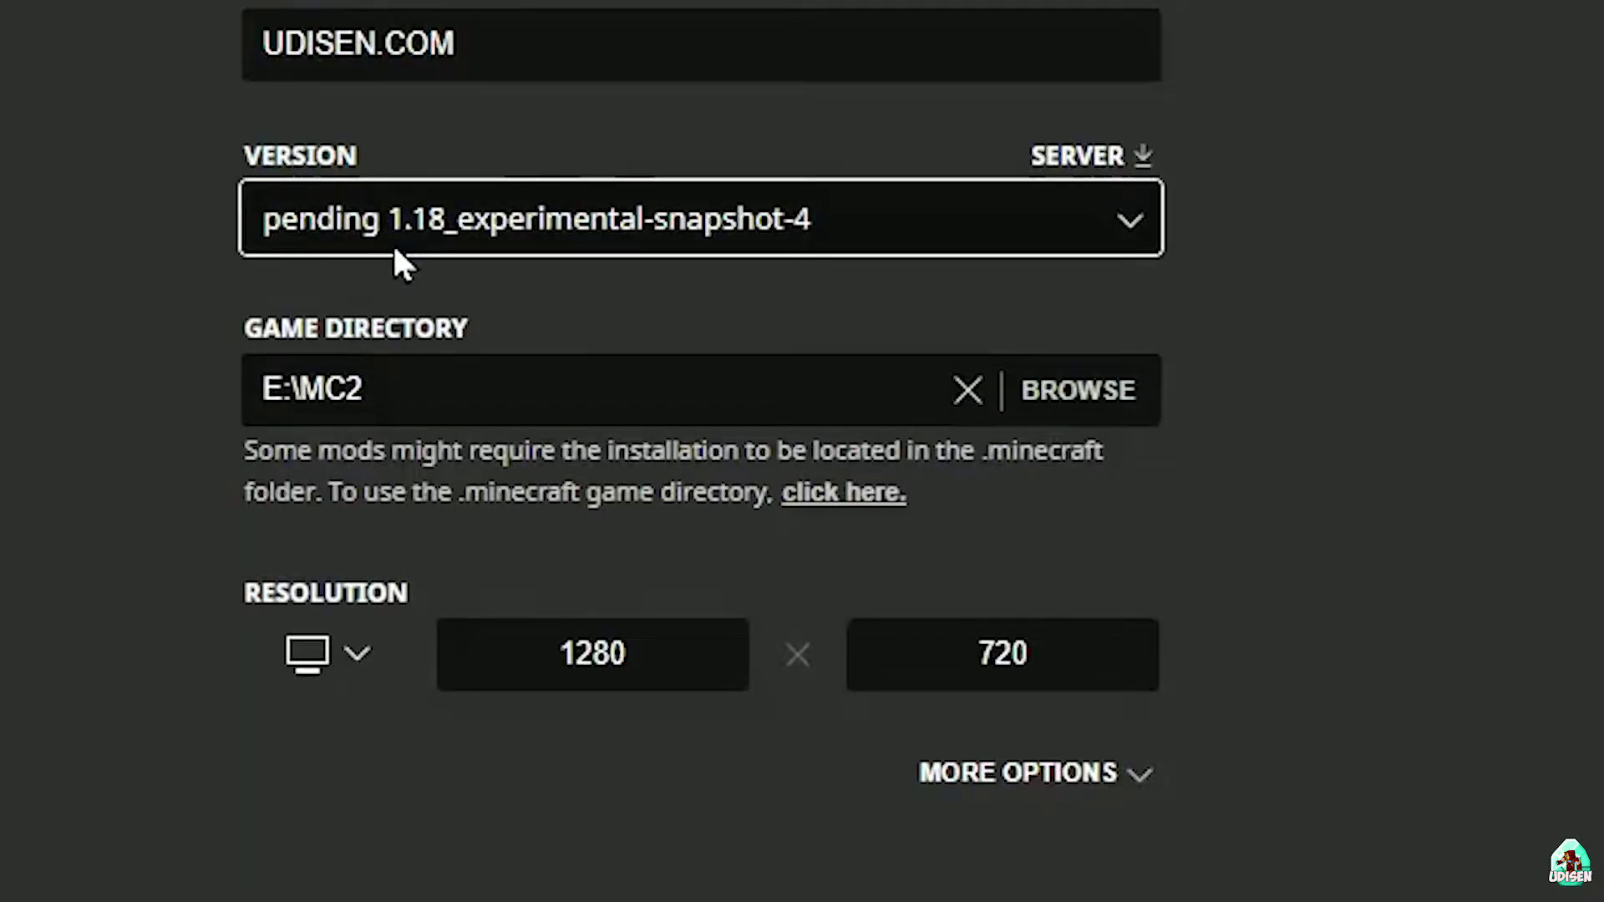
Set the version back to release 1.18 and save the installation
left_click(618, 215)
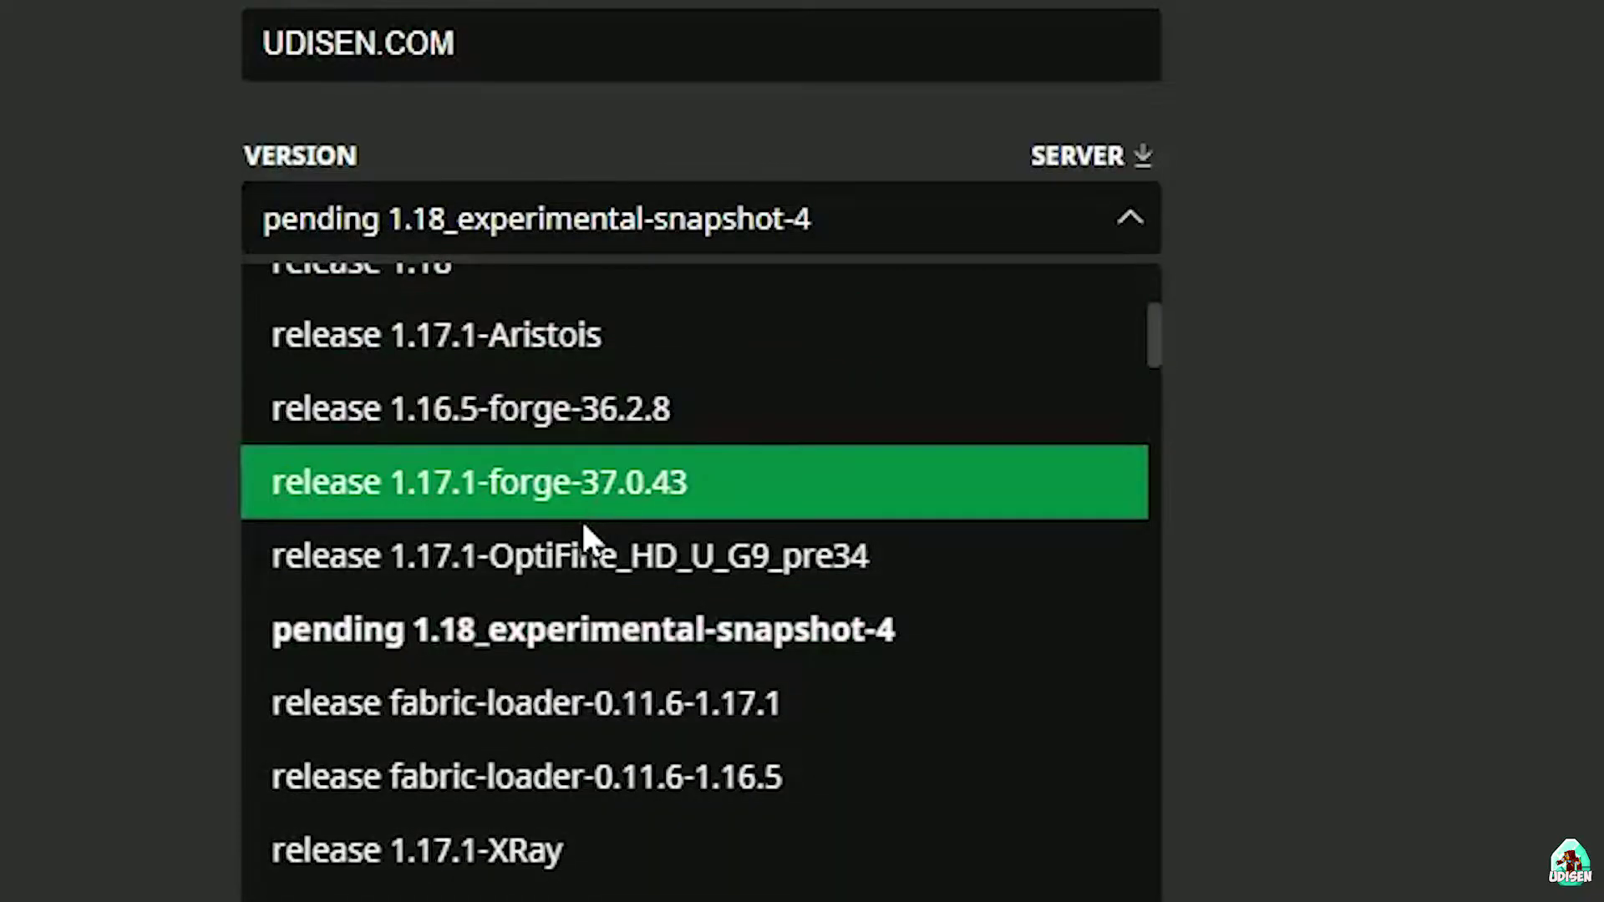
scroll(585, 535, "up", 3)
left_click(535, 575)
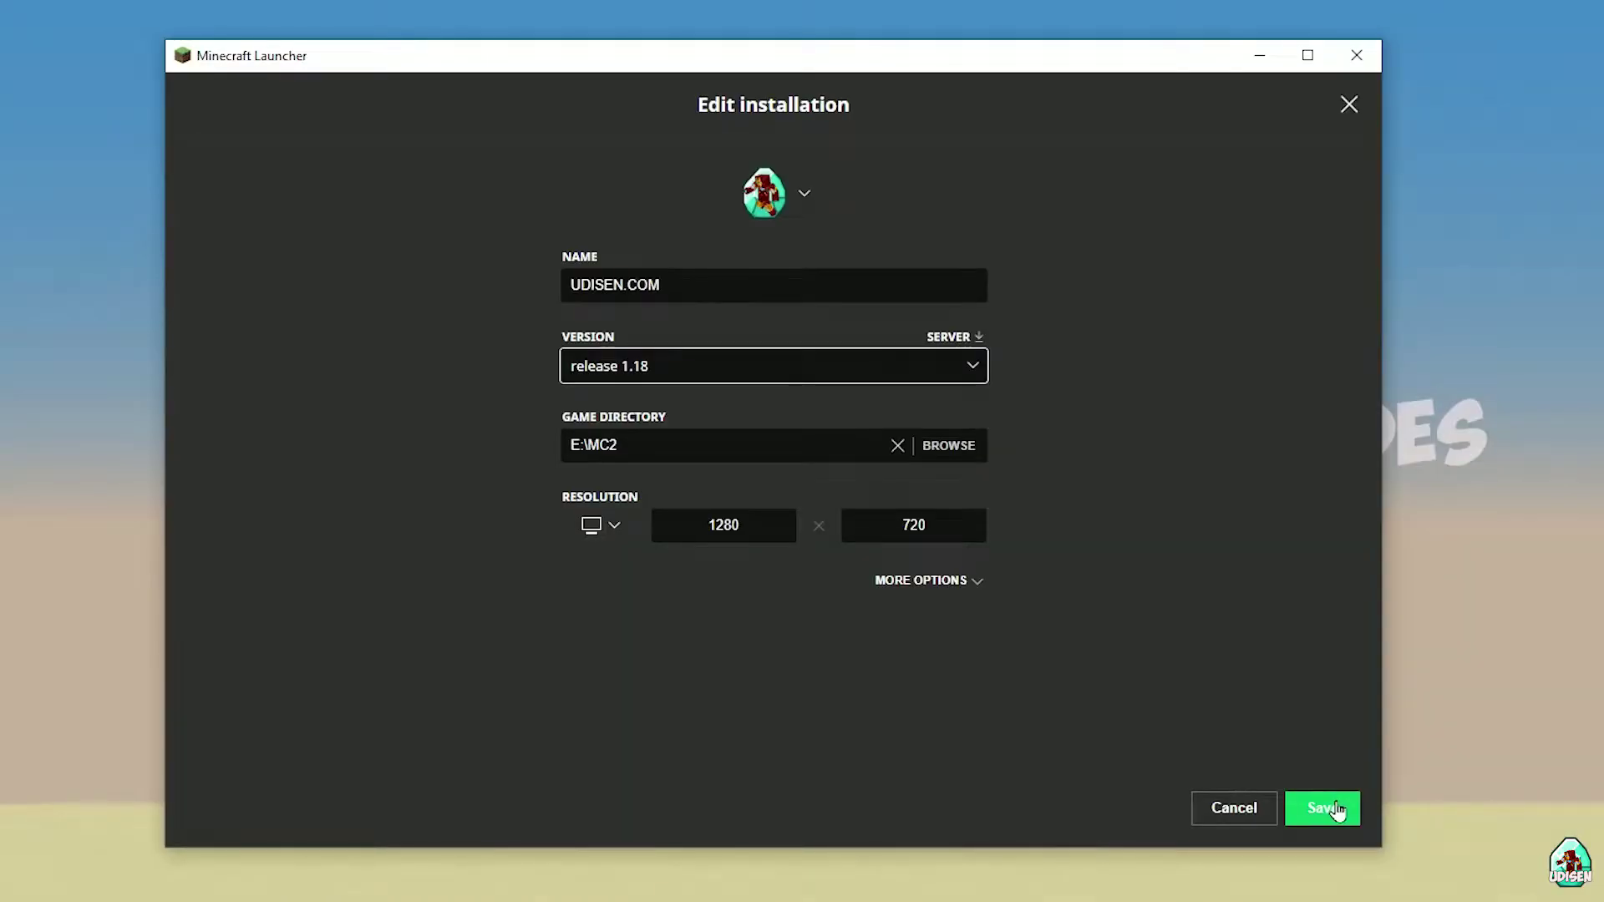
left_click(1332, 806)
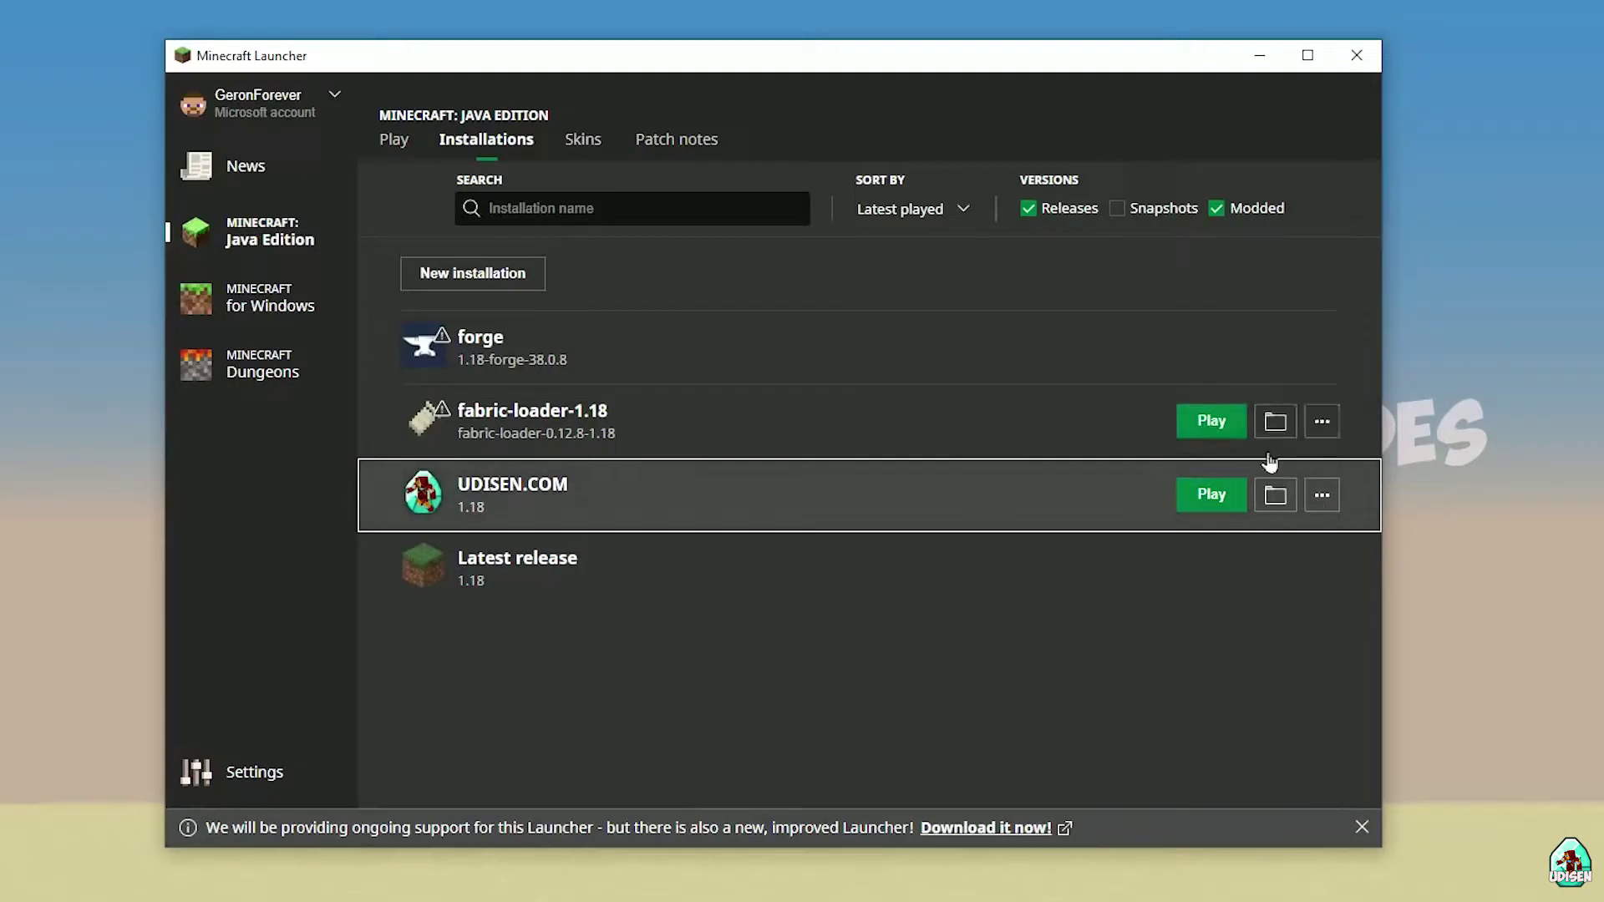
Launch UDISEN.COM to the Minecraft 1.18 title screen, then close the game and launcher
left_click(1204, 496)
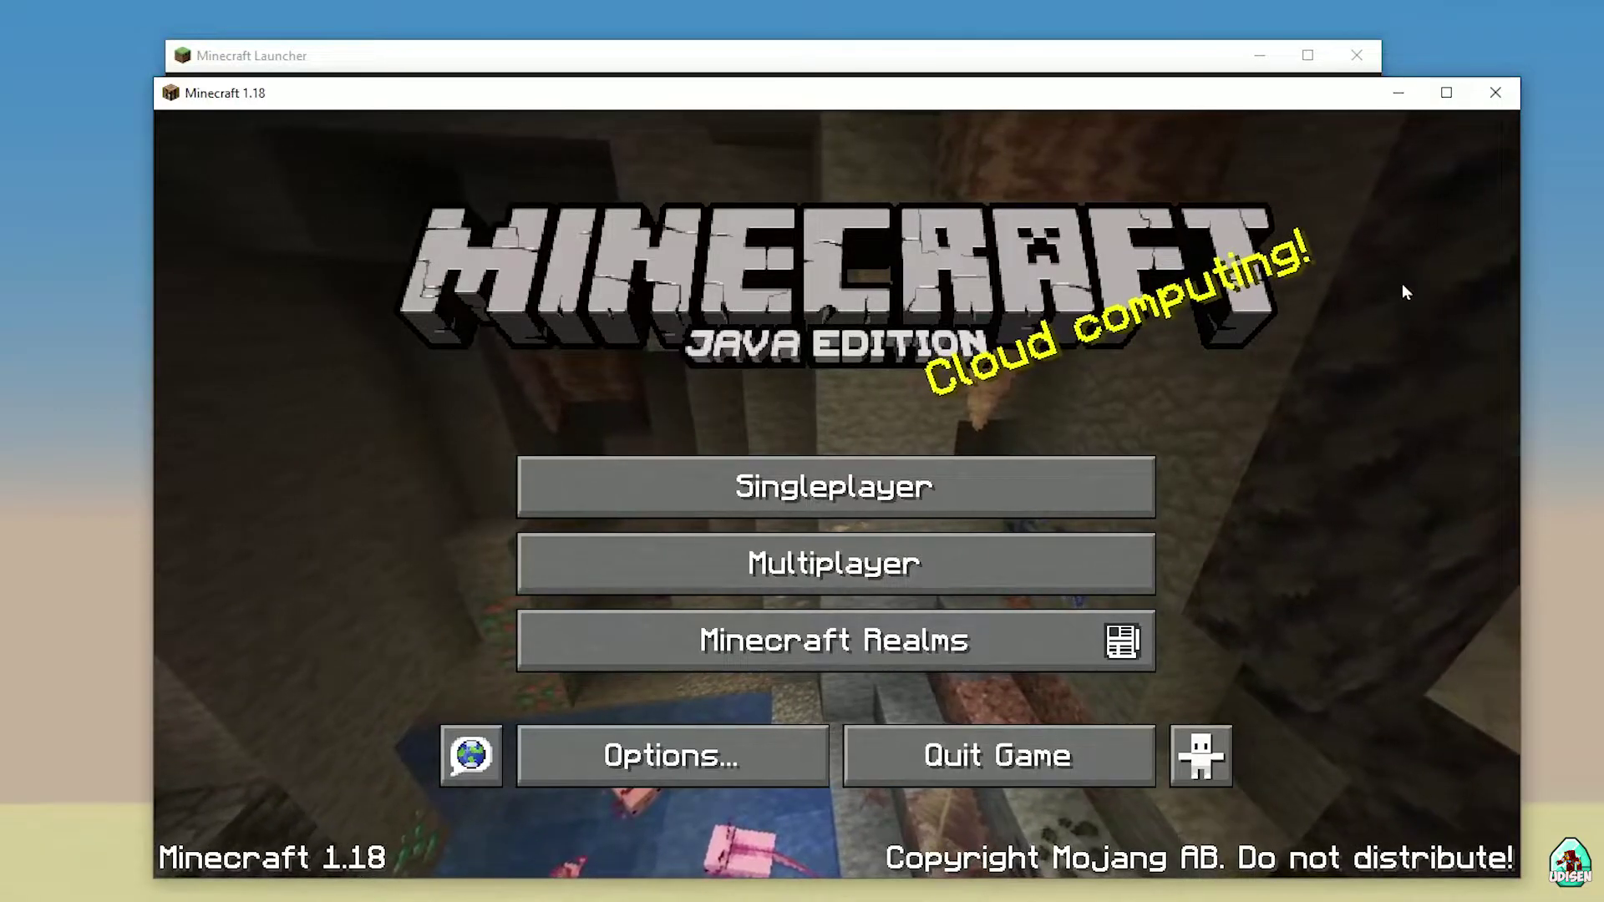
left_click(1495, 93)
left_click(1358, 53)
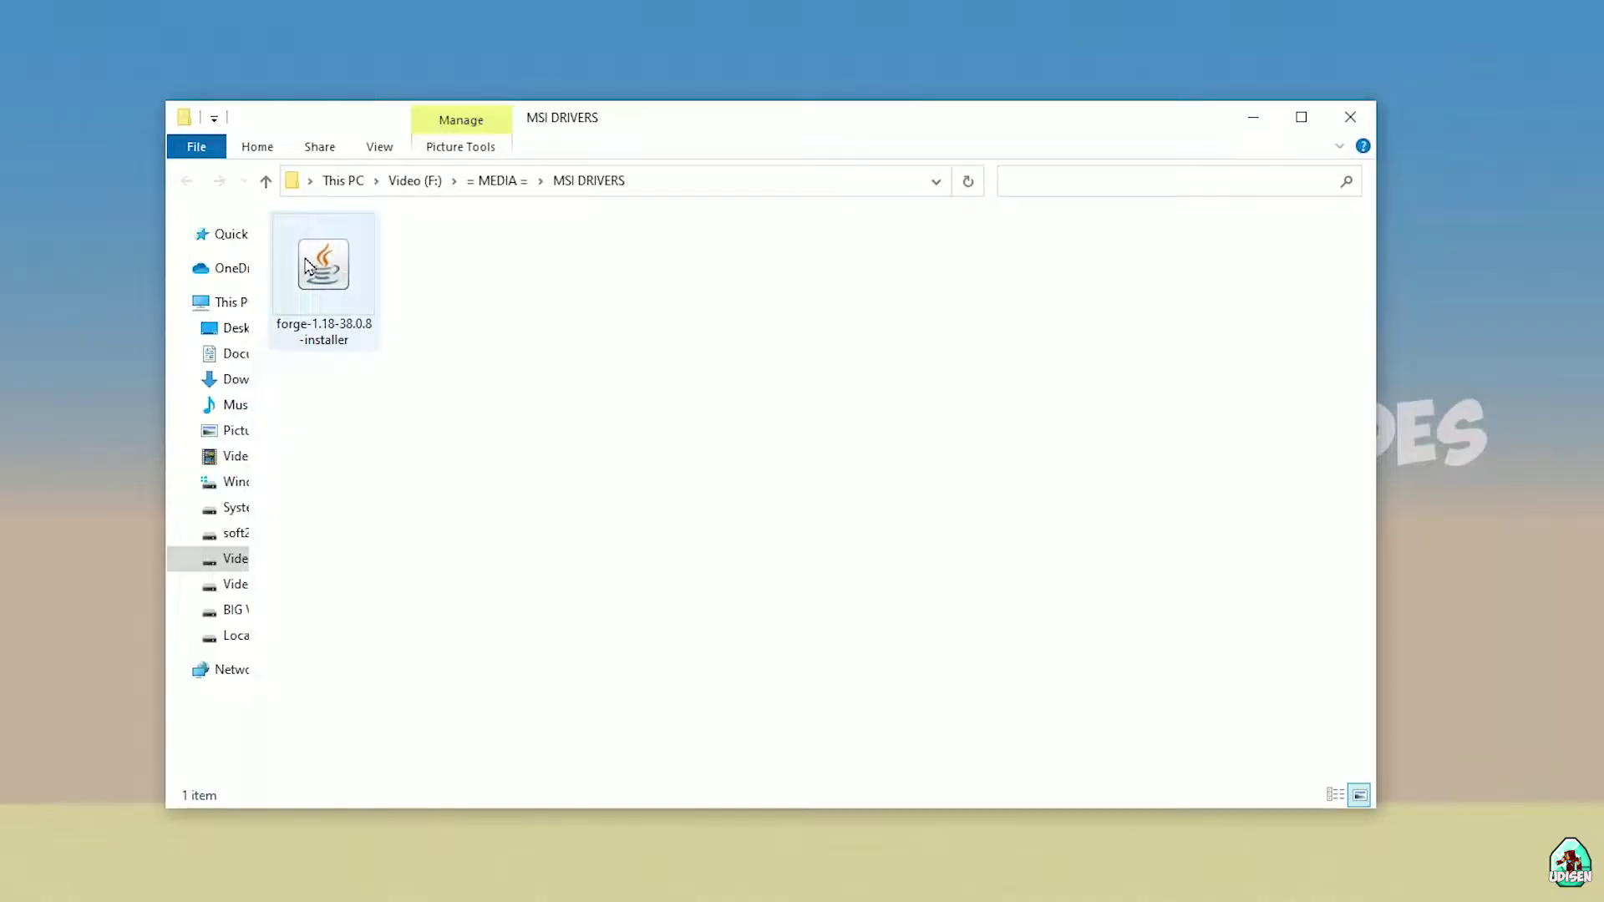
Select the forge-1.18-38.0.8-installer file, begin renaming it, then cancel with the name unchanged
left_click(316, 266)
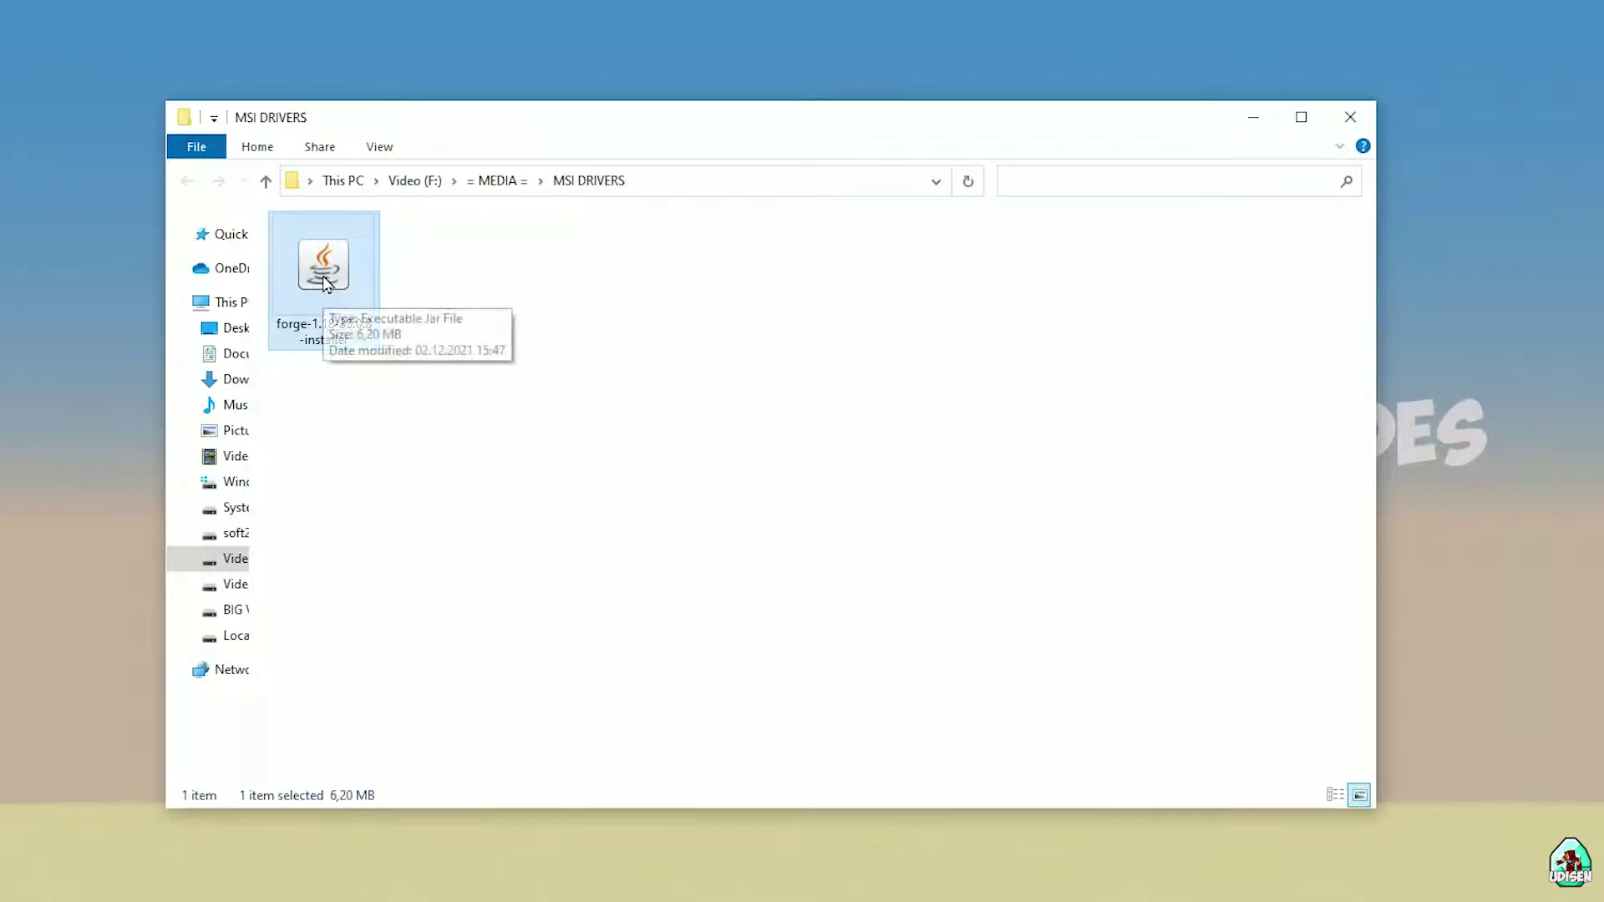
left_click(324, 335)
left_click(328, 328)
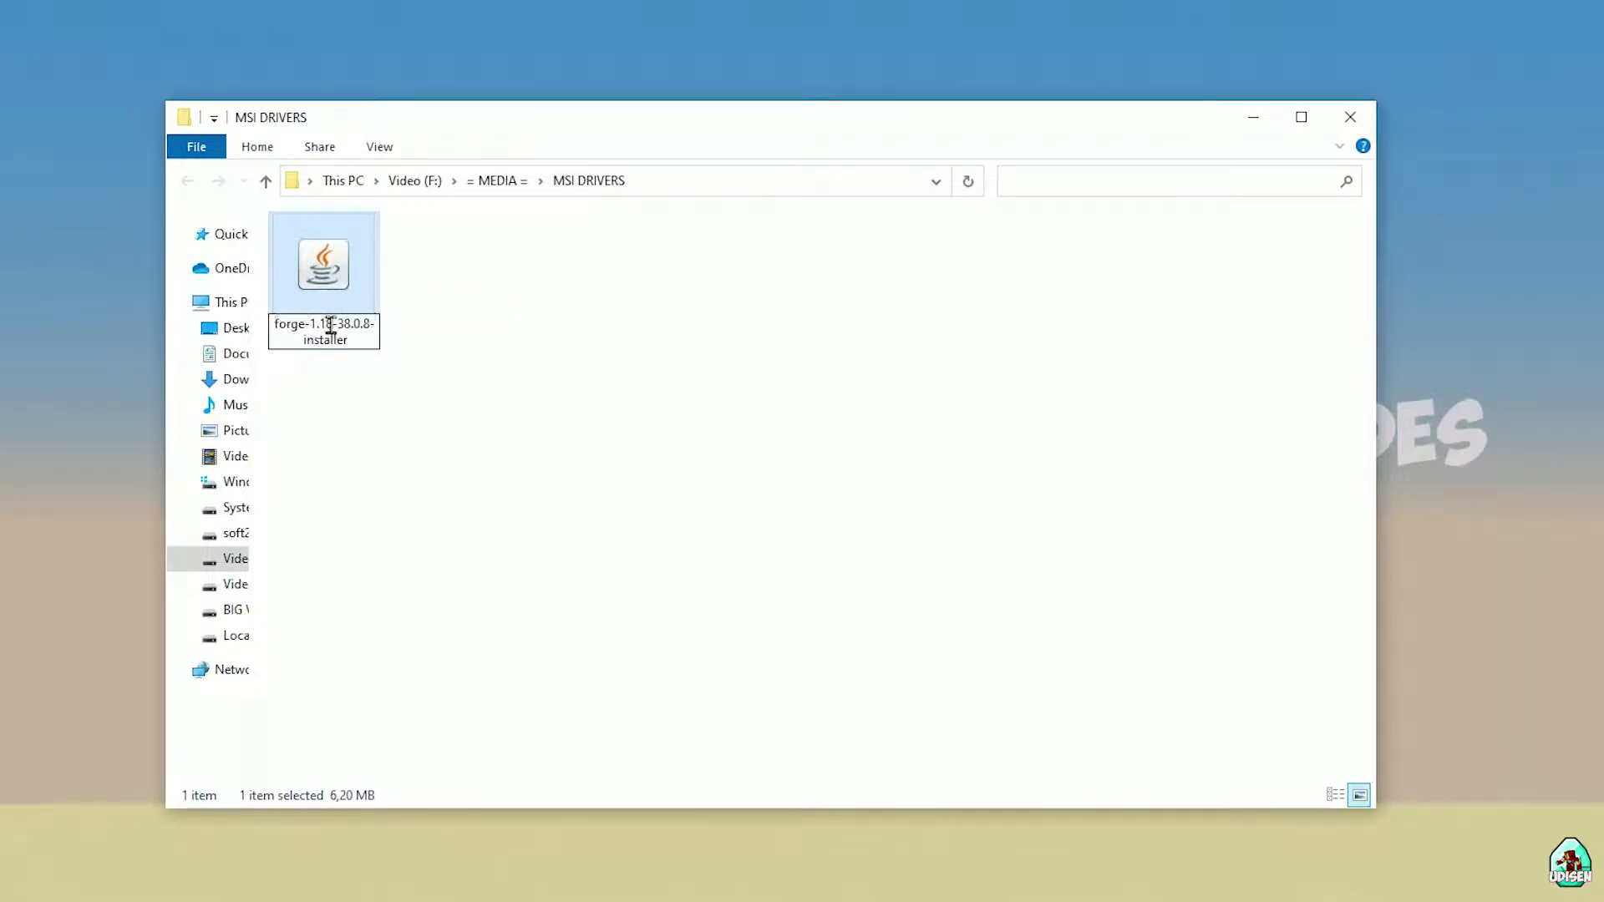
left_click_drag(331, 328, 251, 327)
key("Return")
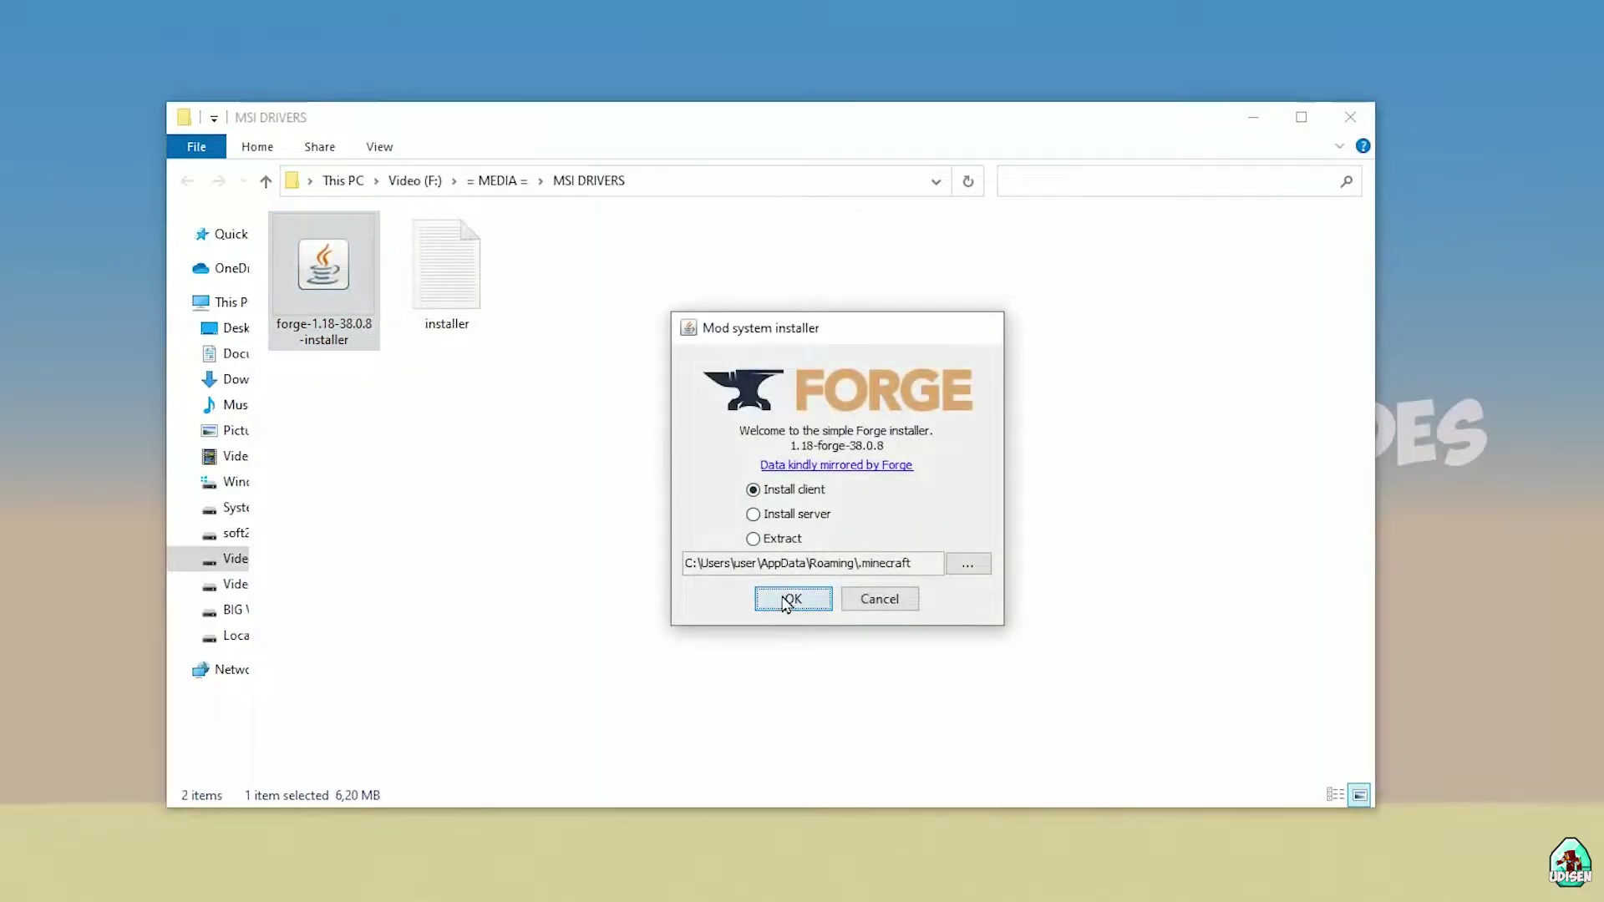
Install the 1.18-forge-38.0.8 client profile and dismiss the Complete message
left_click(785, 601)
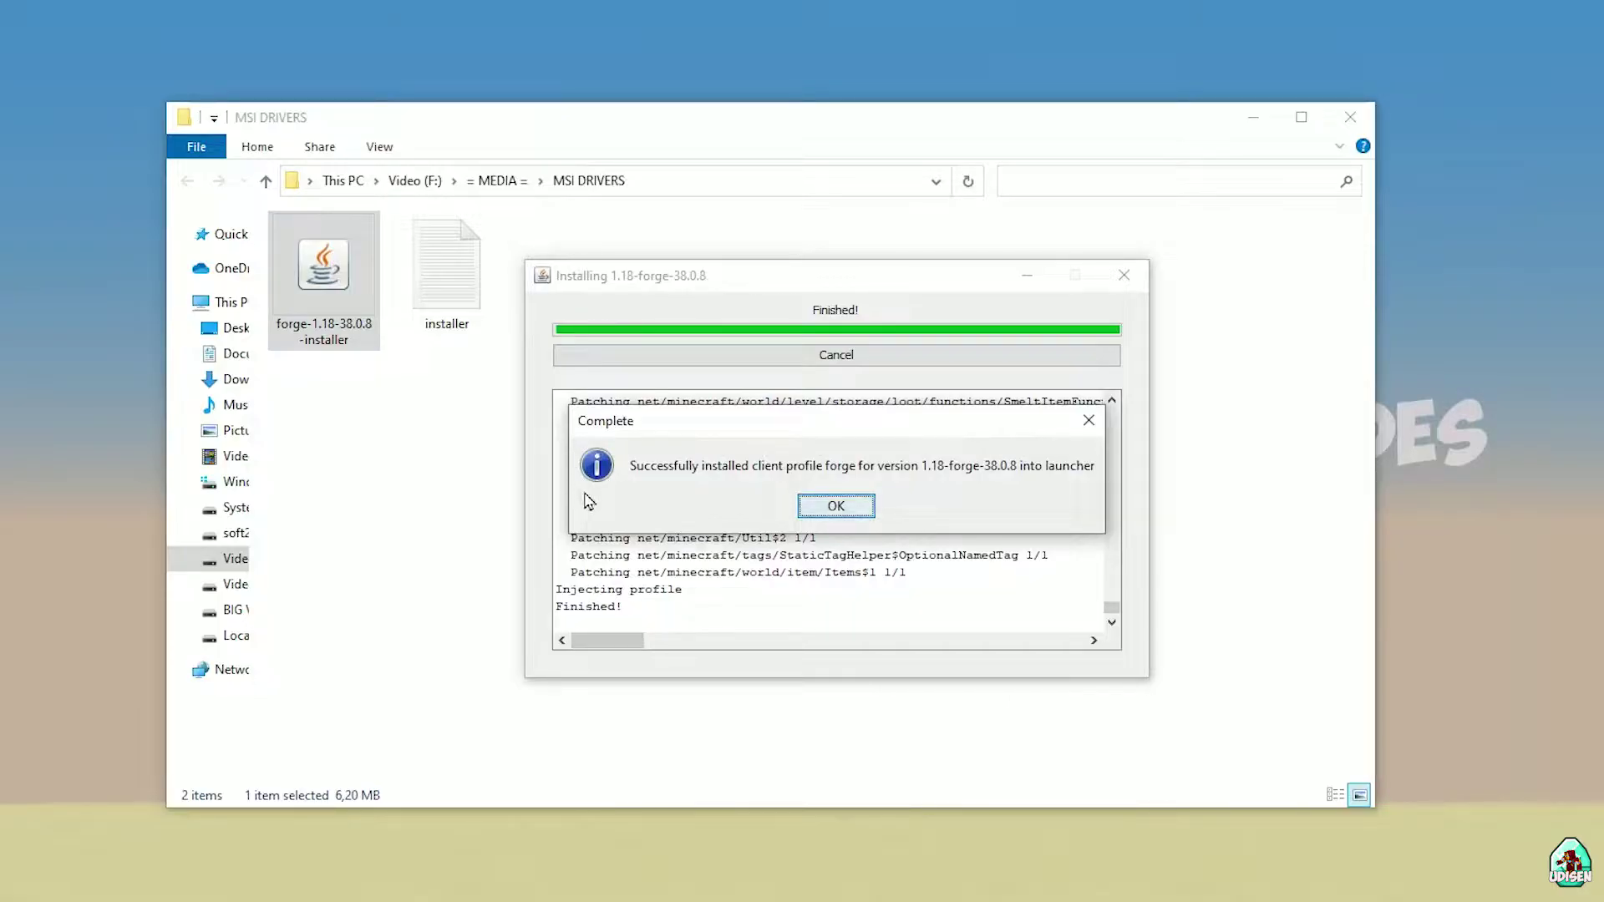
left_click(1088, 420)
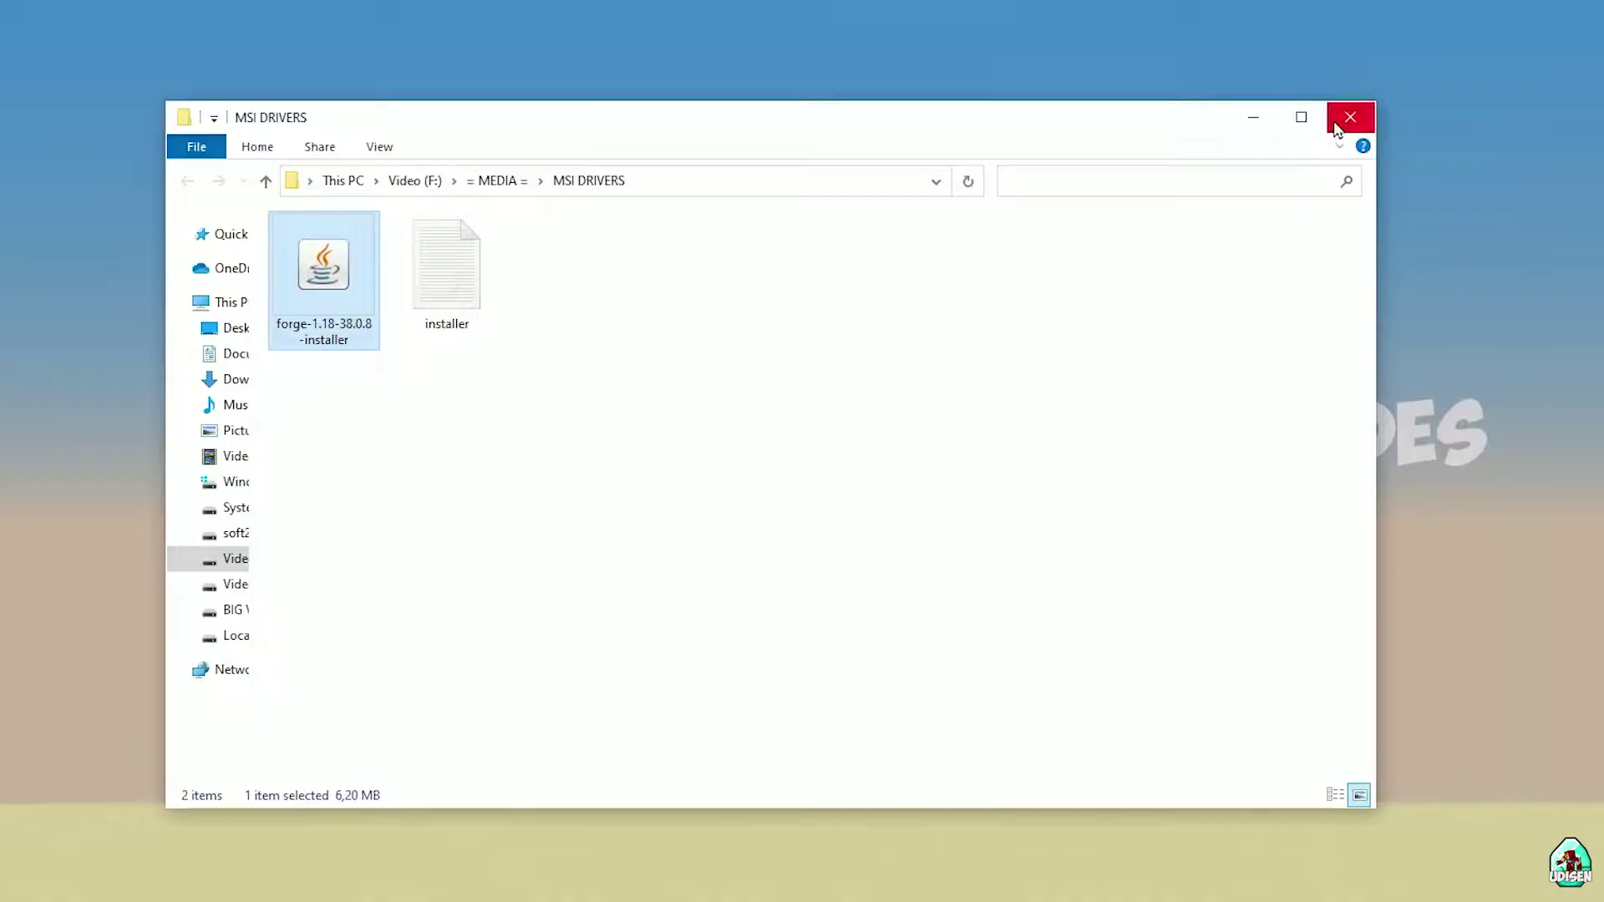
Close File Explorer and open the forge installation's edit dialog from the Installations list
left_click(1253, 118)
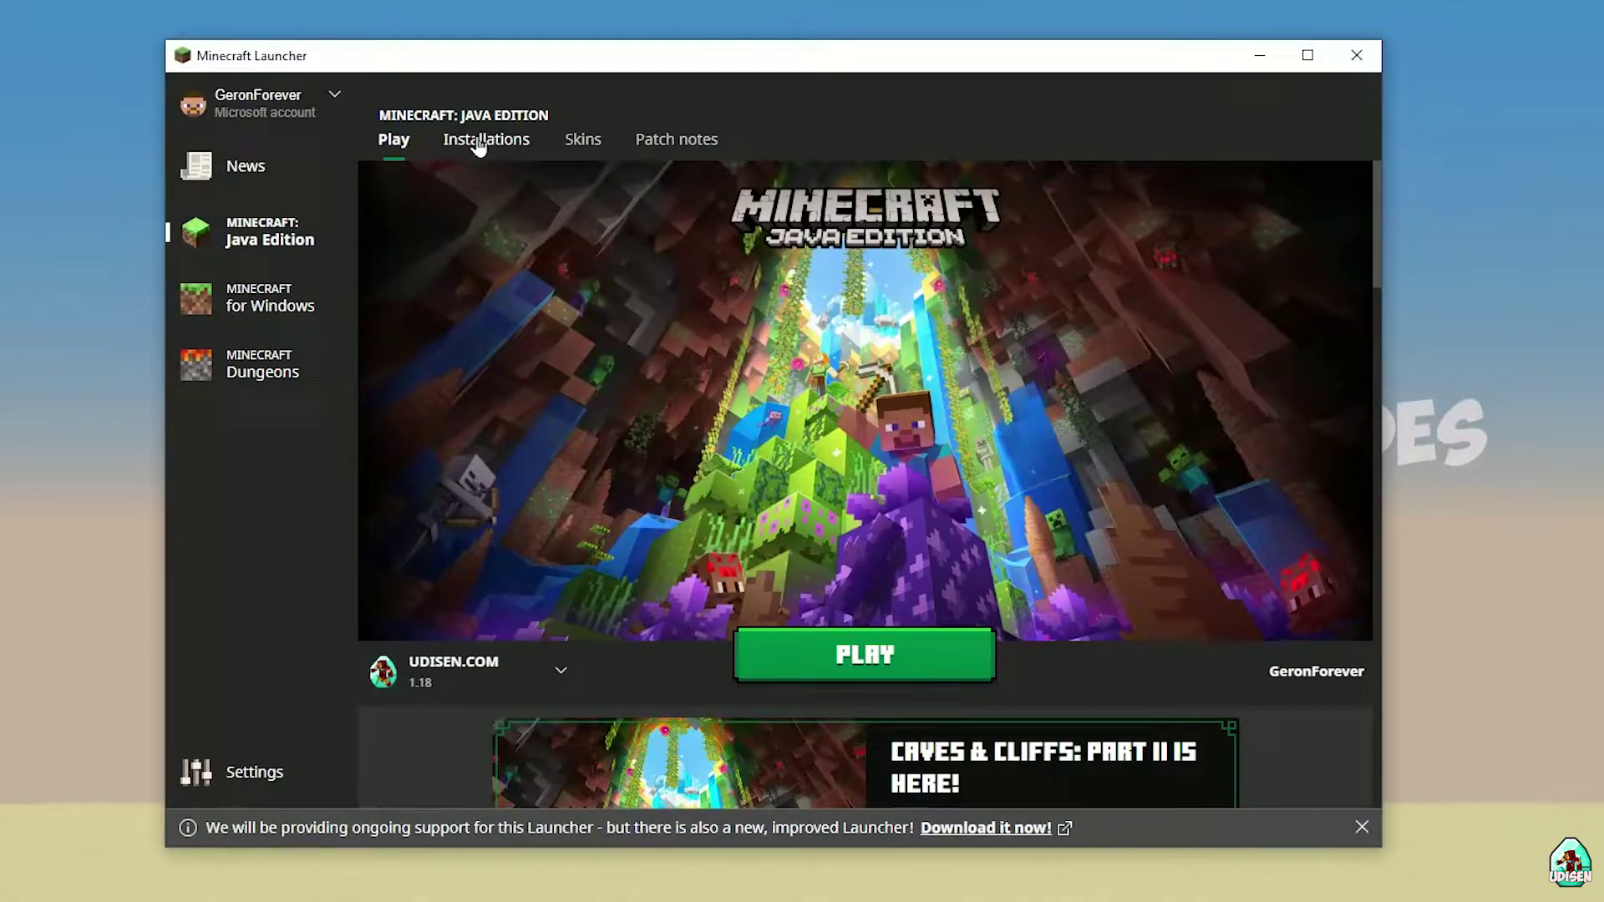
left_click(477, 142)
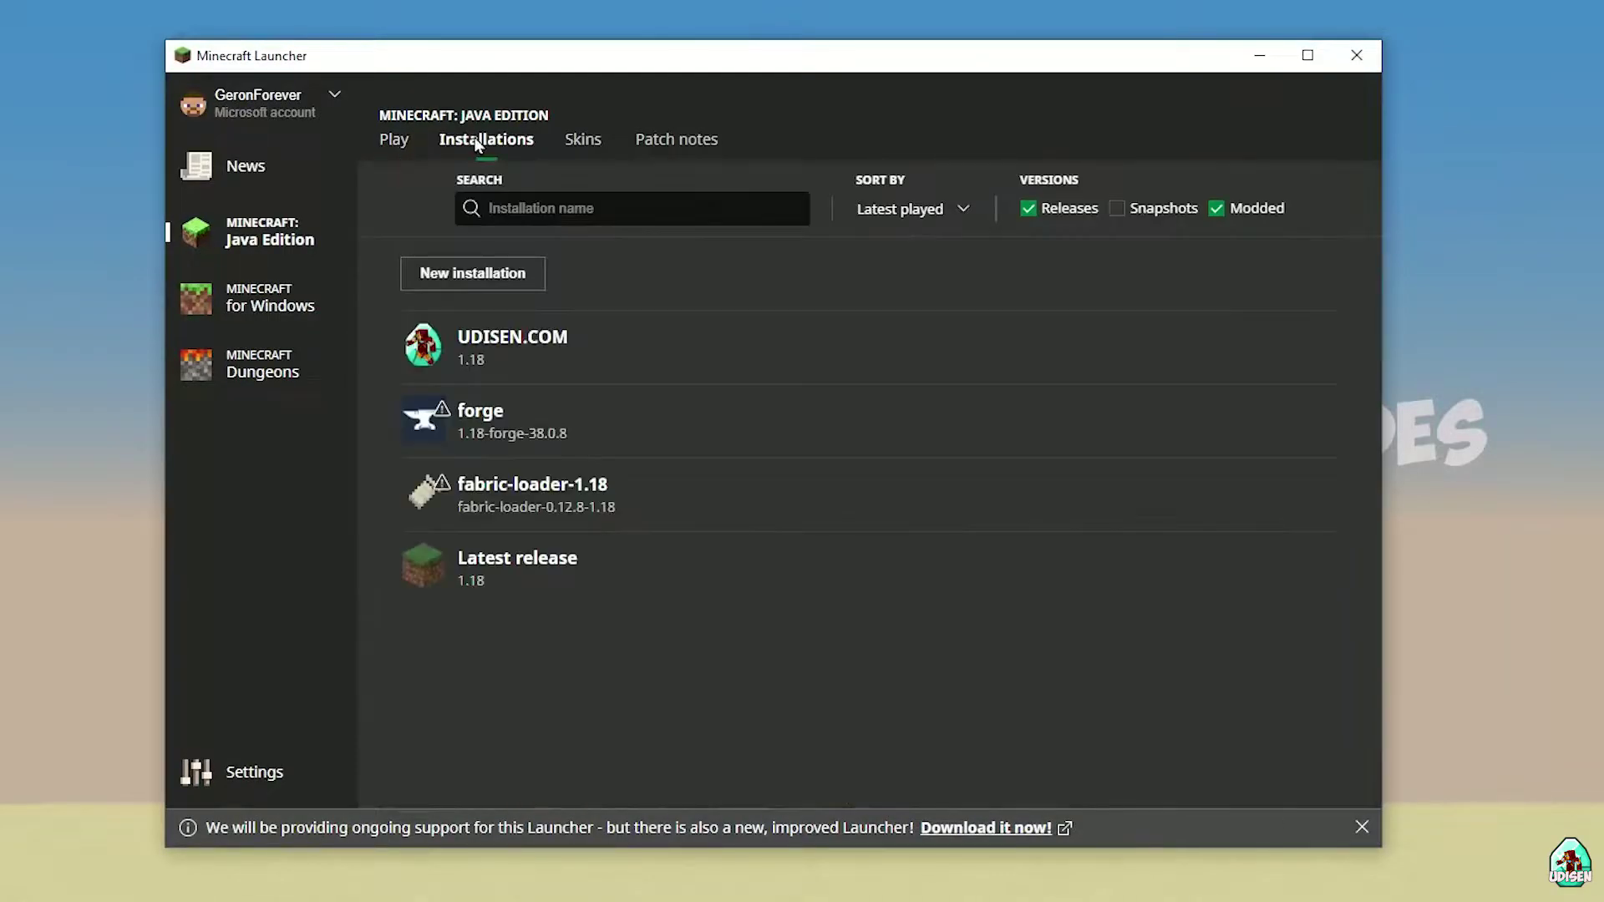
mouse_move(741, 443)
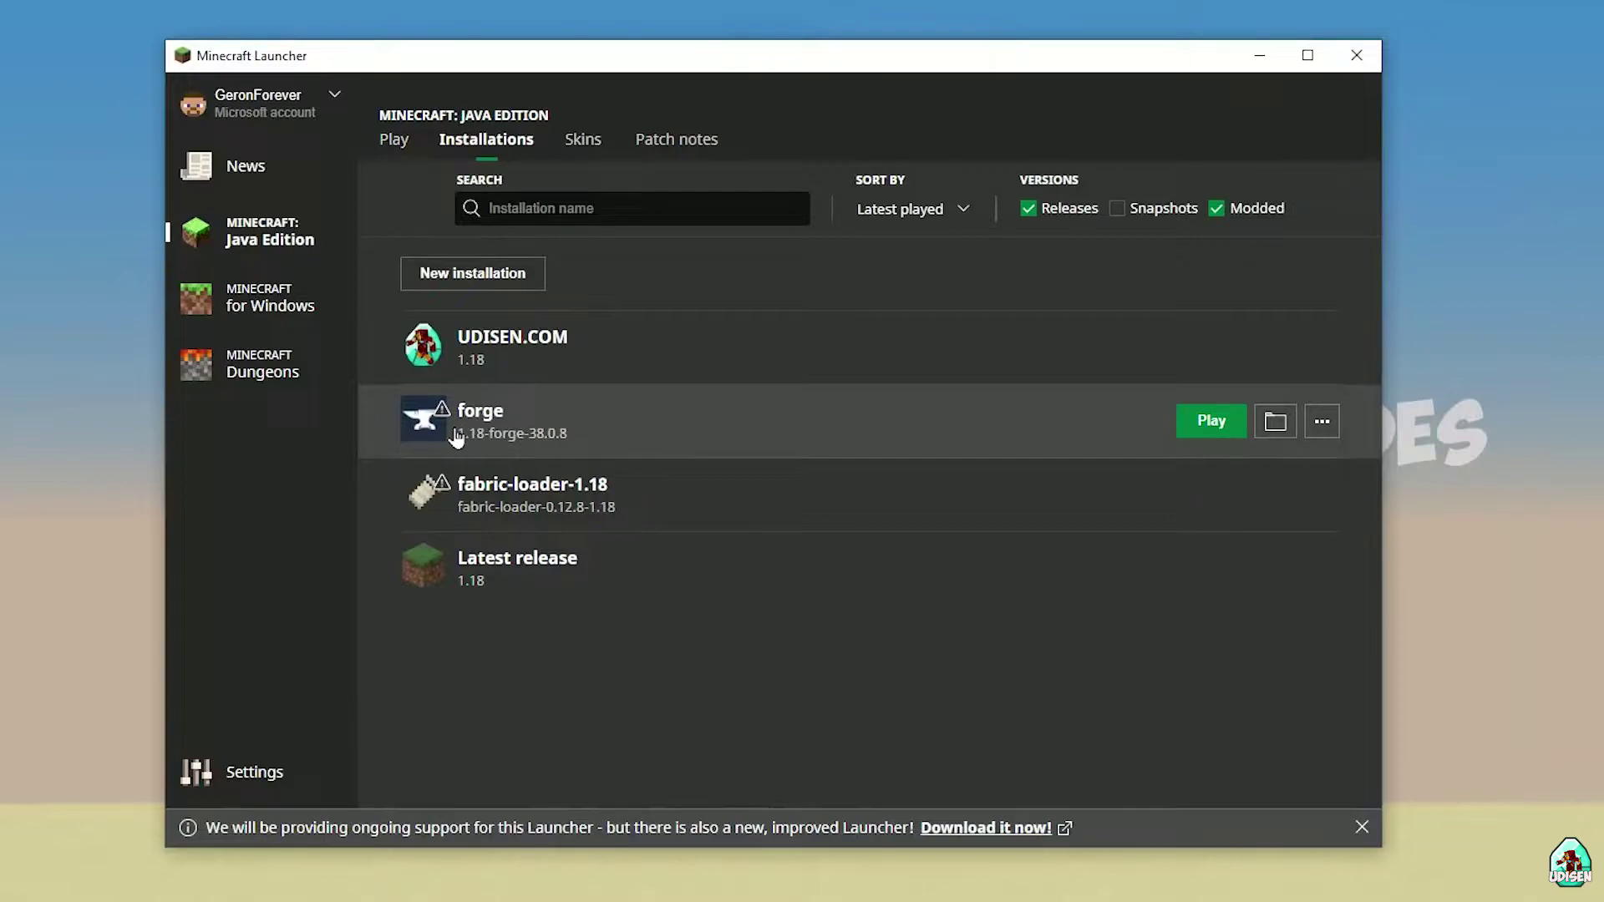
left_click(634, 431)
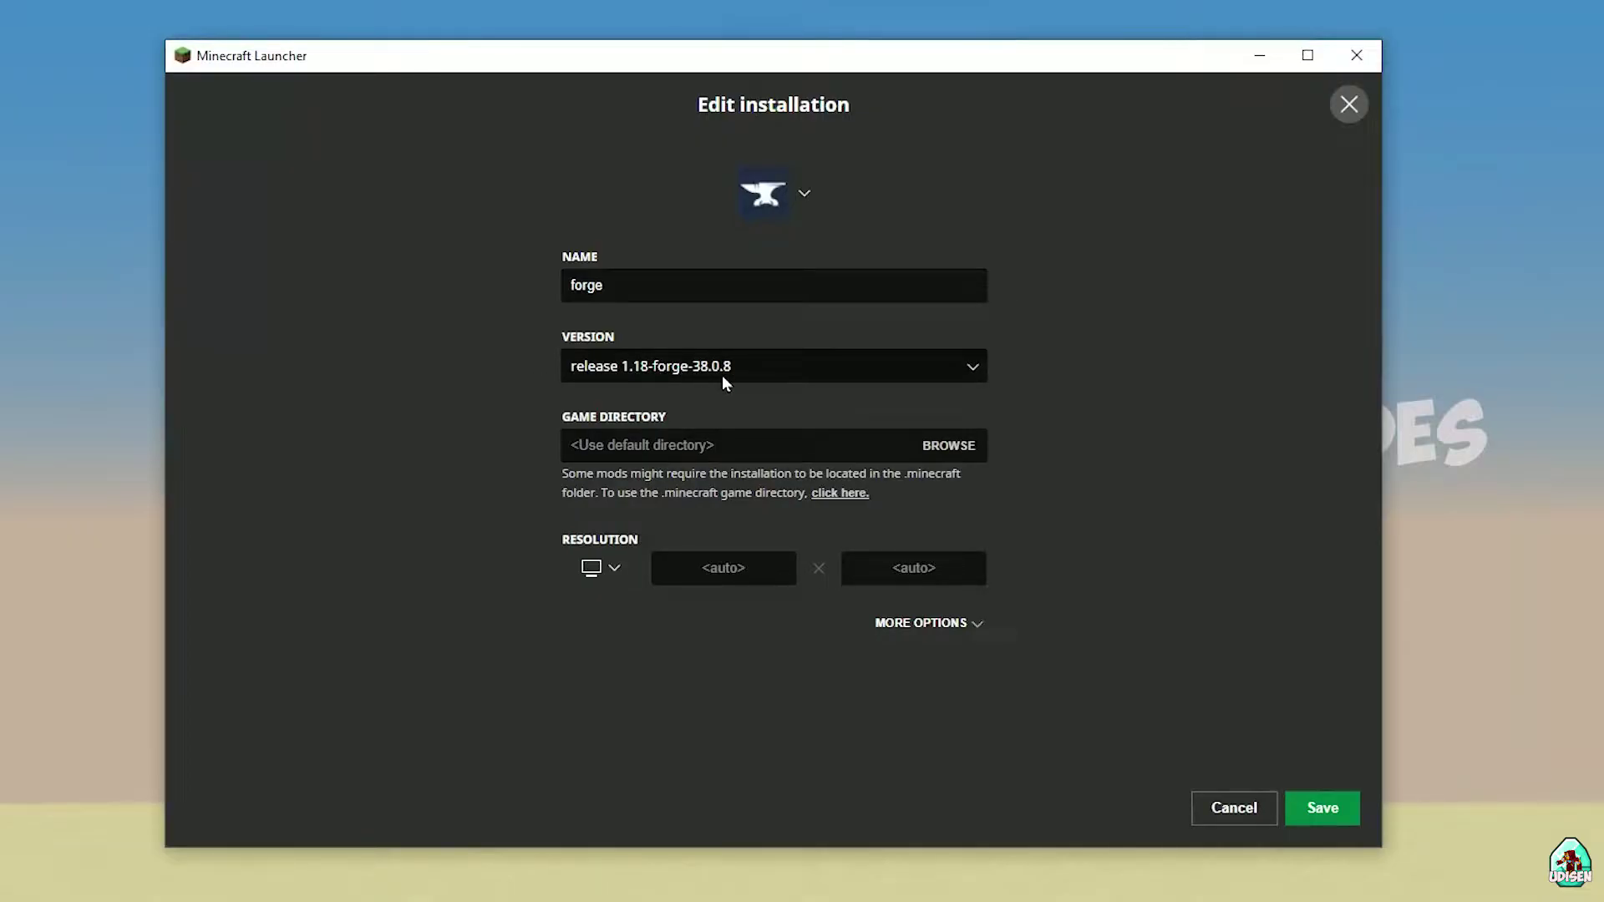
Keep the forge version at release 1.18-forge-38.0.8 and cancel out of its settings
left_click(772, 380)
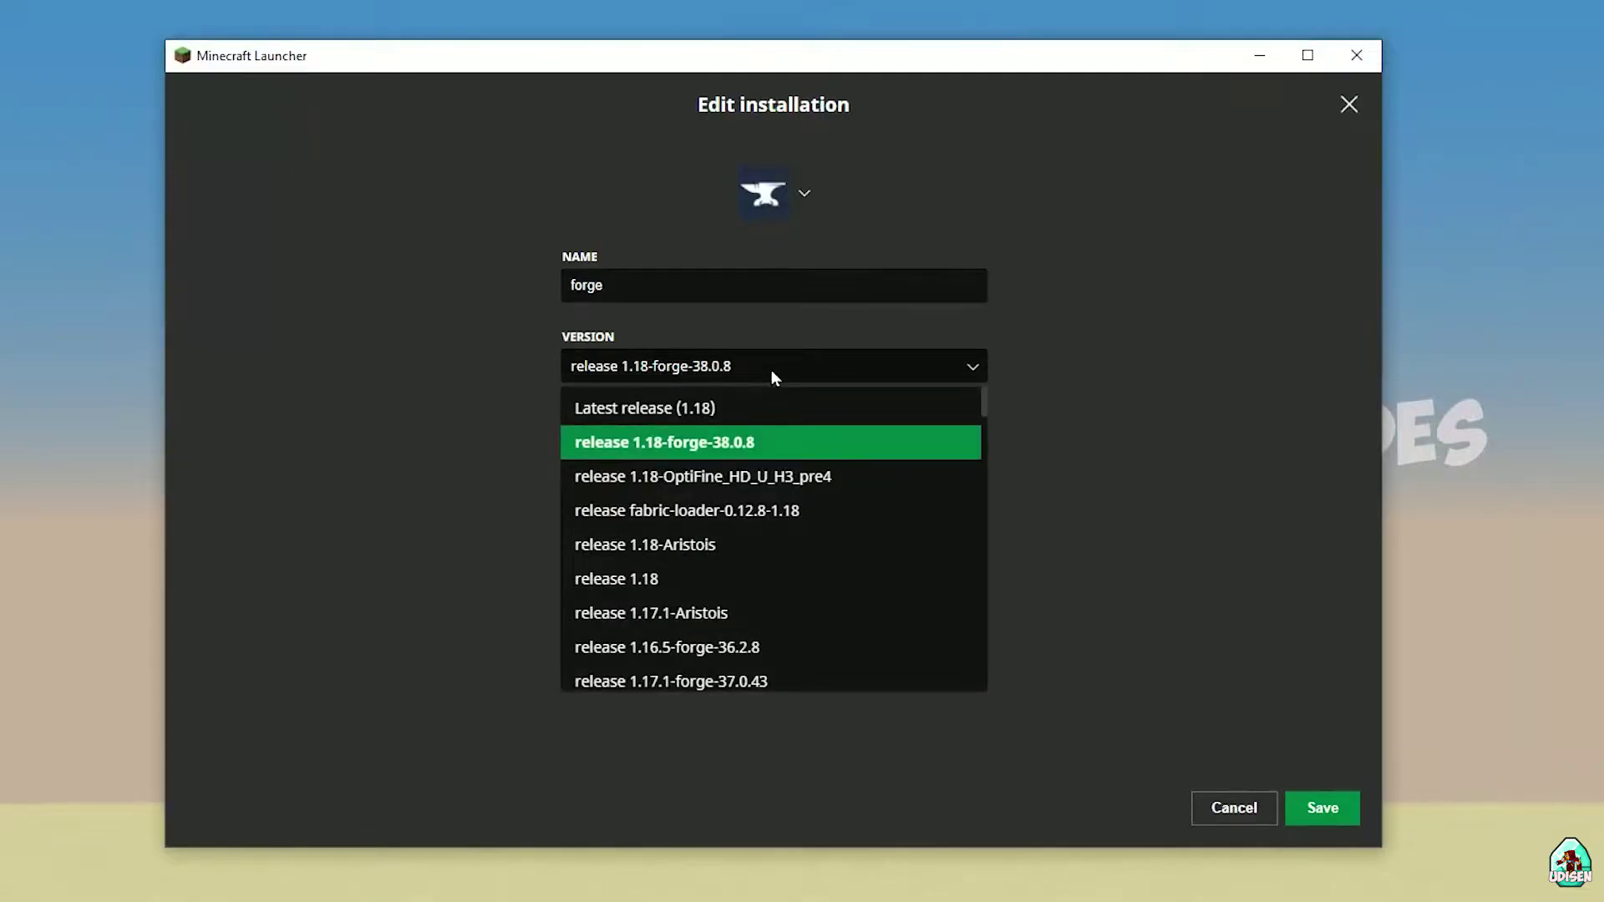
left_click(772, 372)
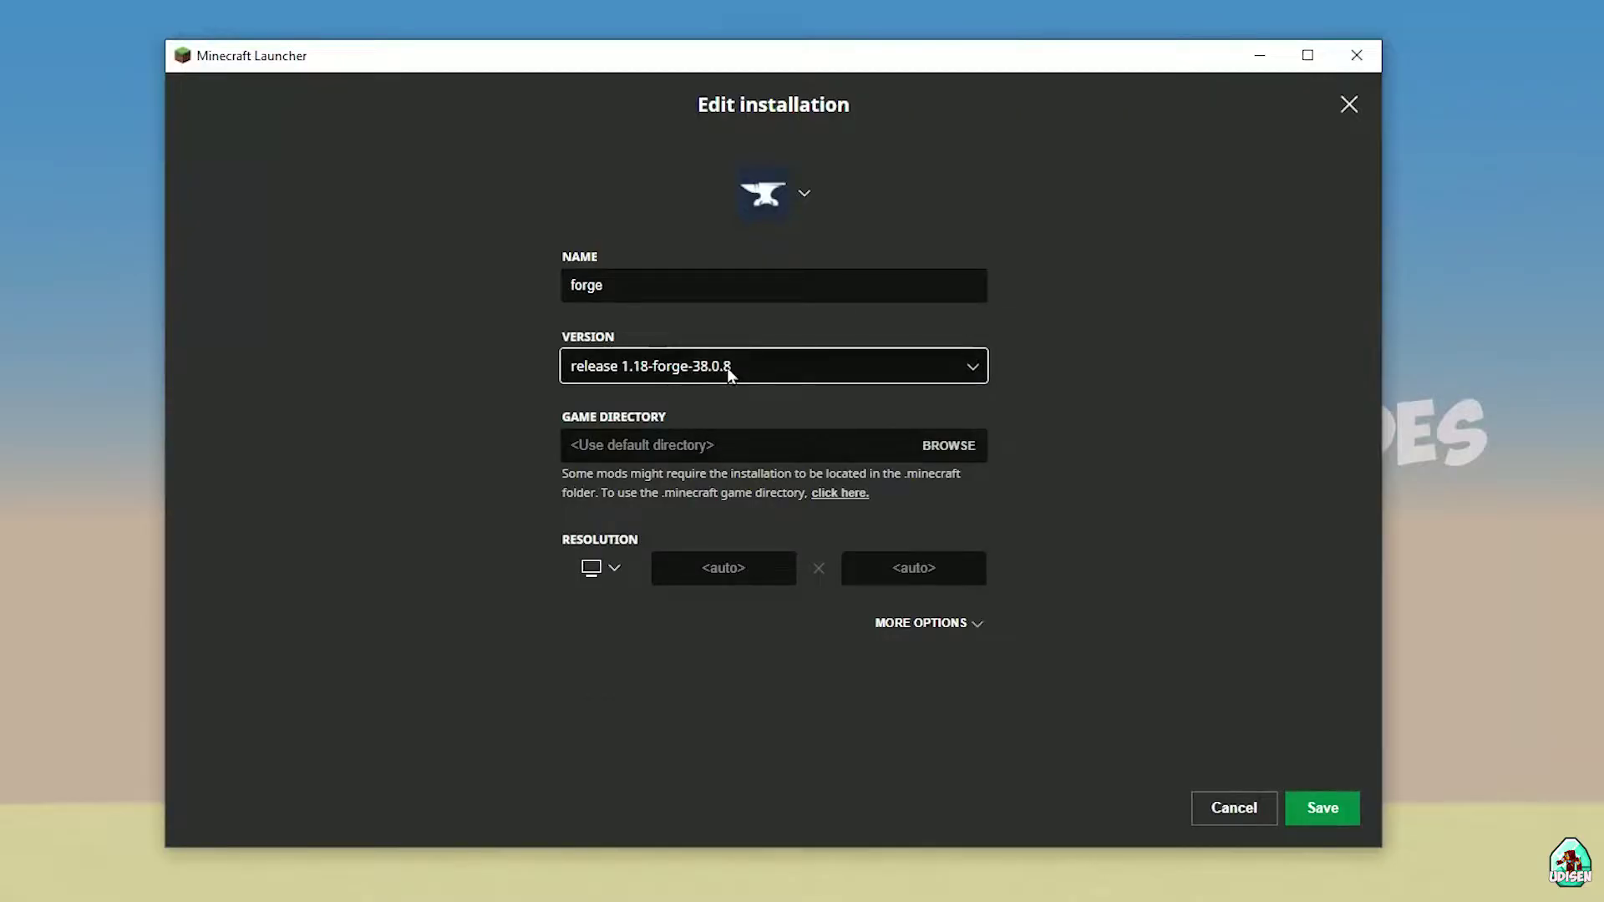
left_click(730, 369)
left_click(660, 441)
left_click(1242, 808)
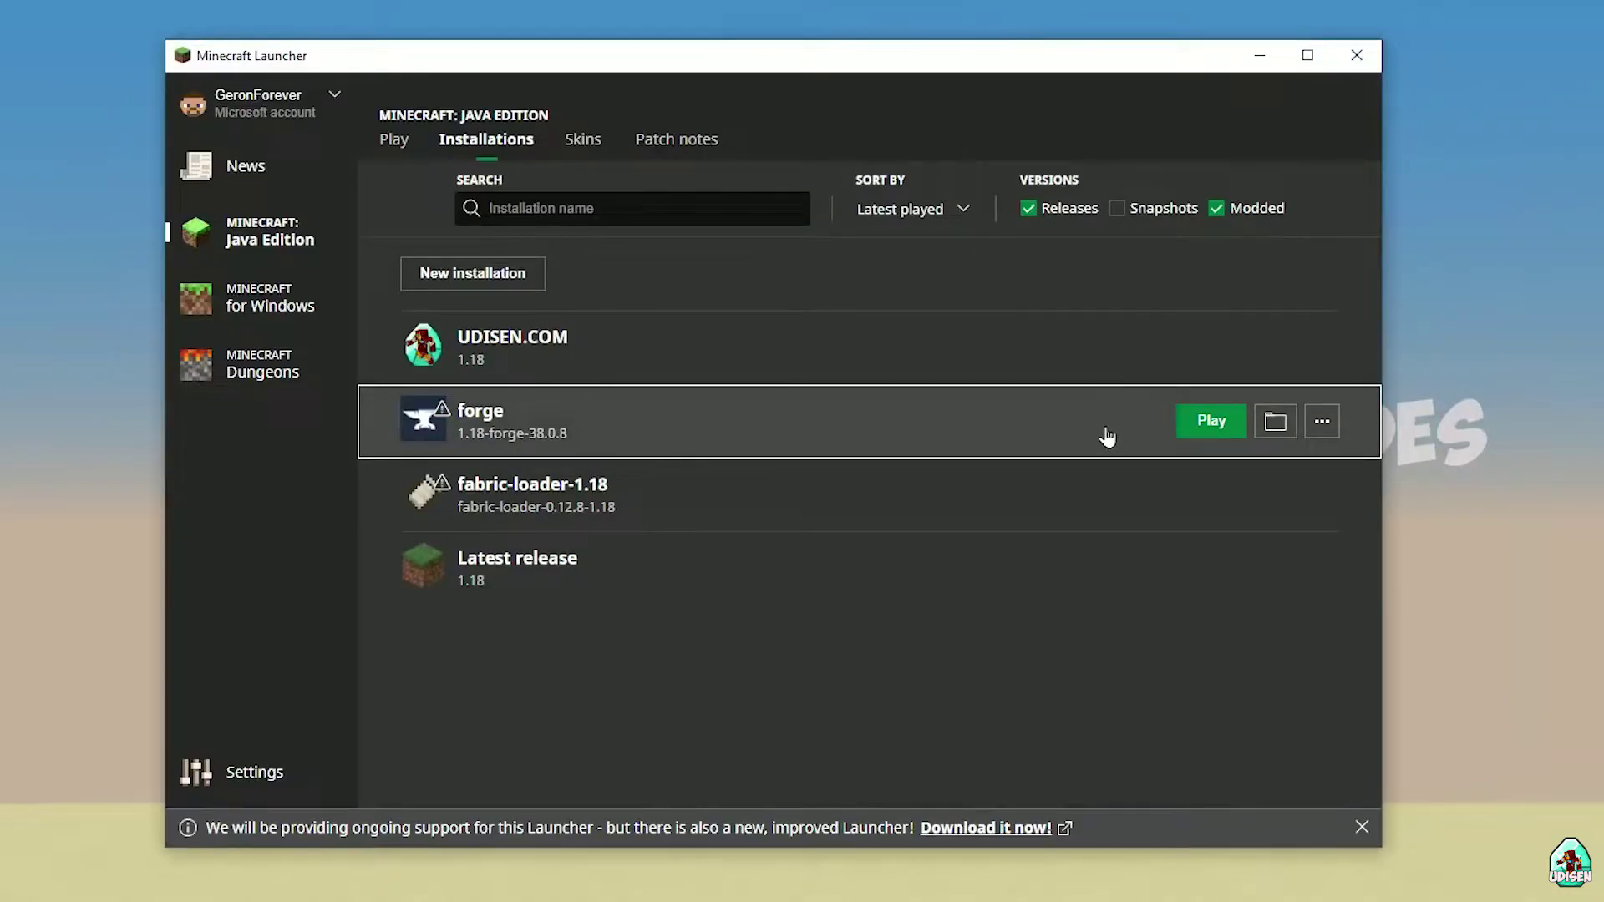
Open the forge installation's .minecraft folder in Explorer and select its mods folder
left_click(1262, 426)
left_click(330, 434)
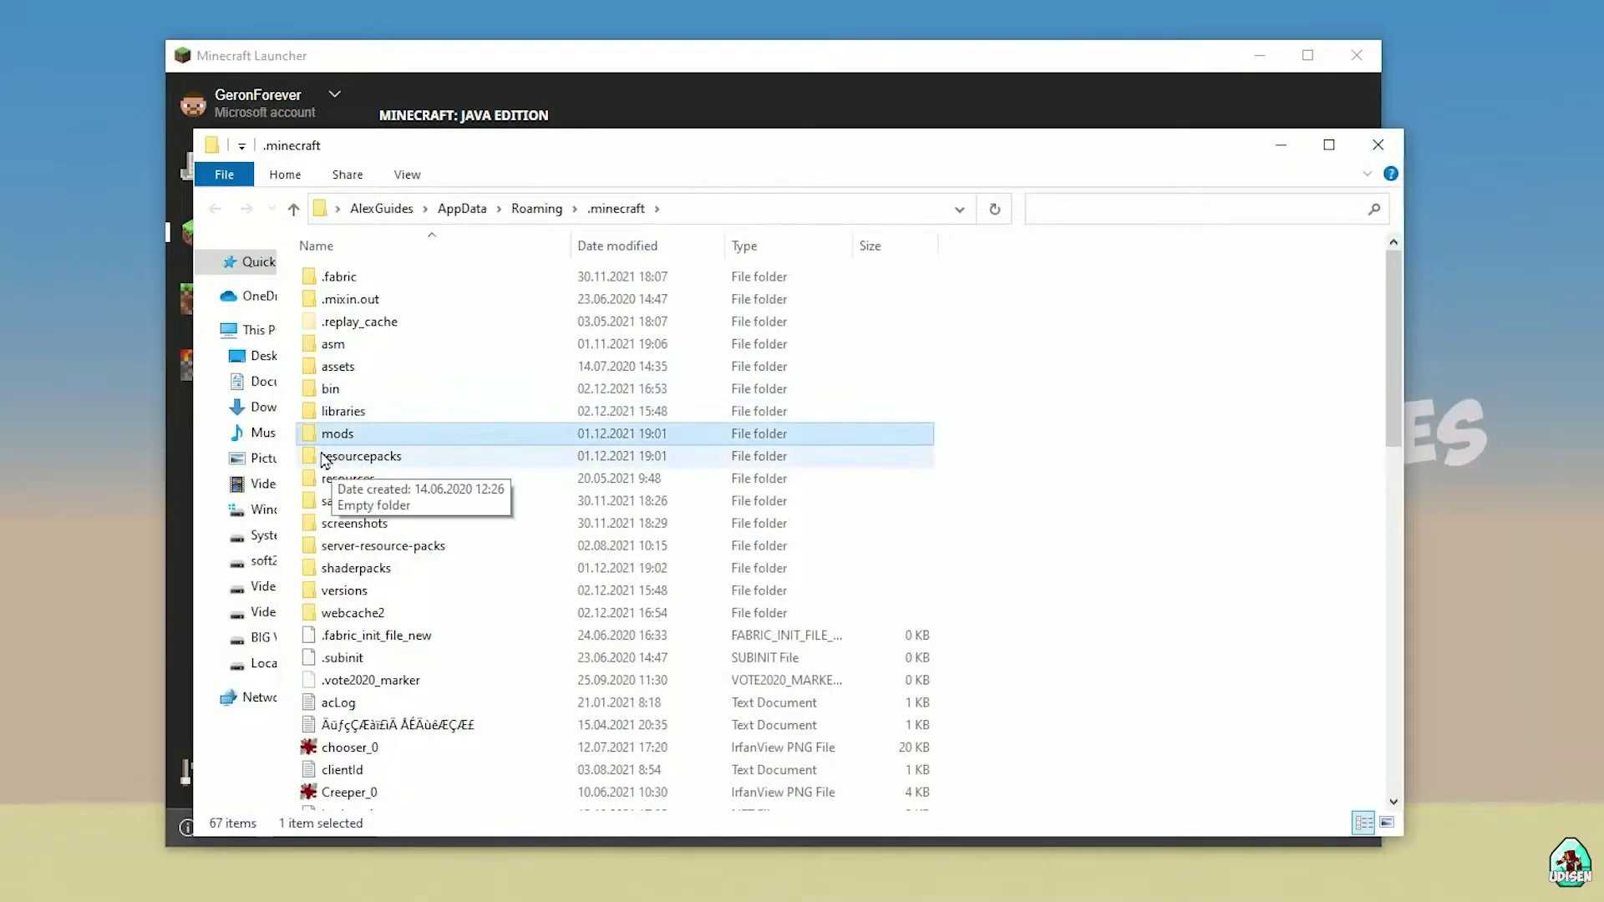
key("Home")
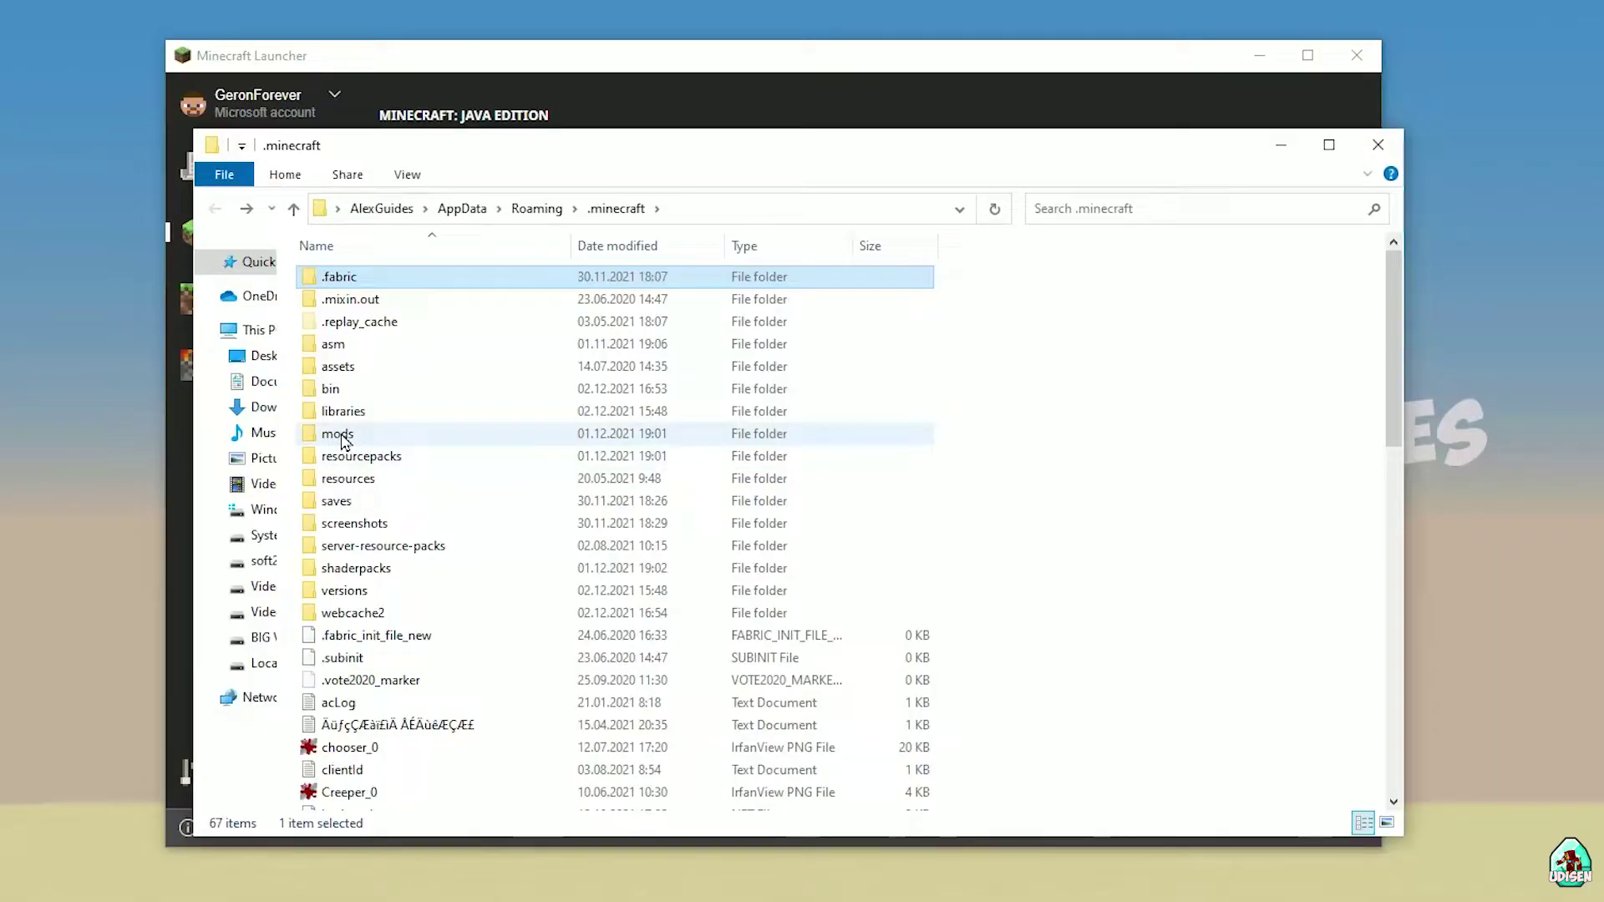
Enter the mods folder and drag indreb-1.18-0.11.4.jar into it from Downloads
double_click(343, 438)
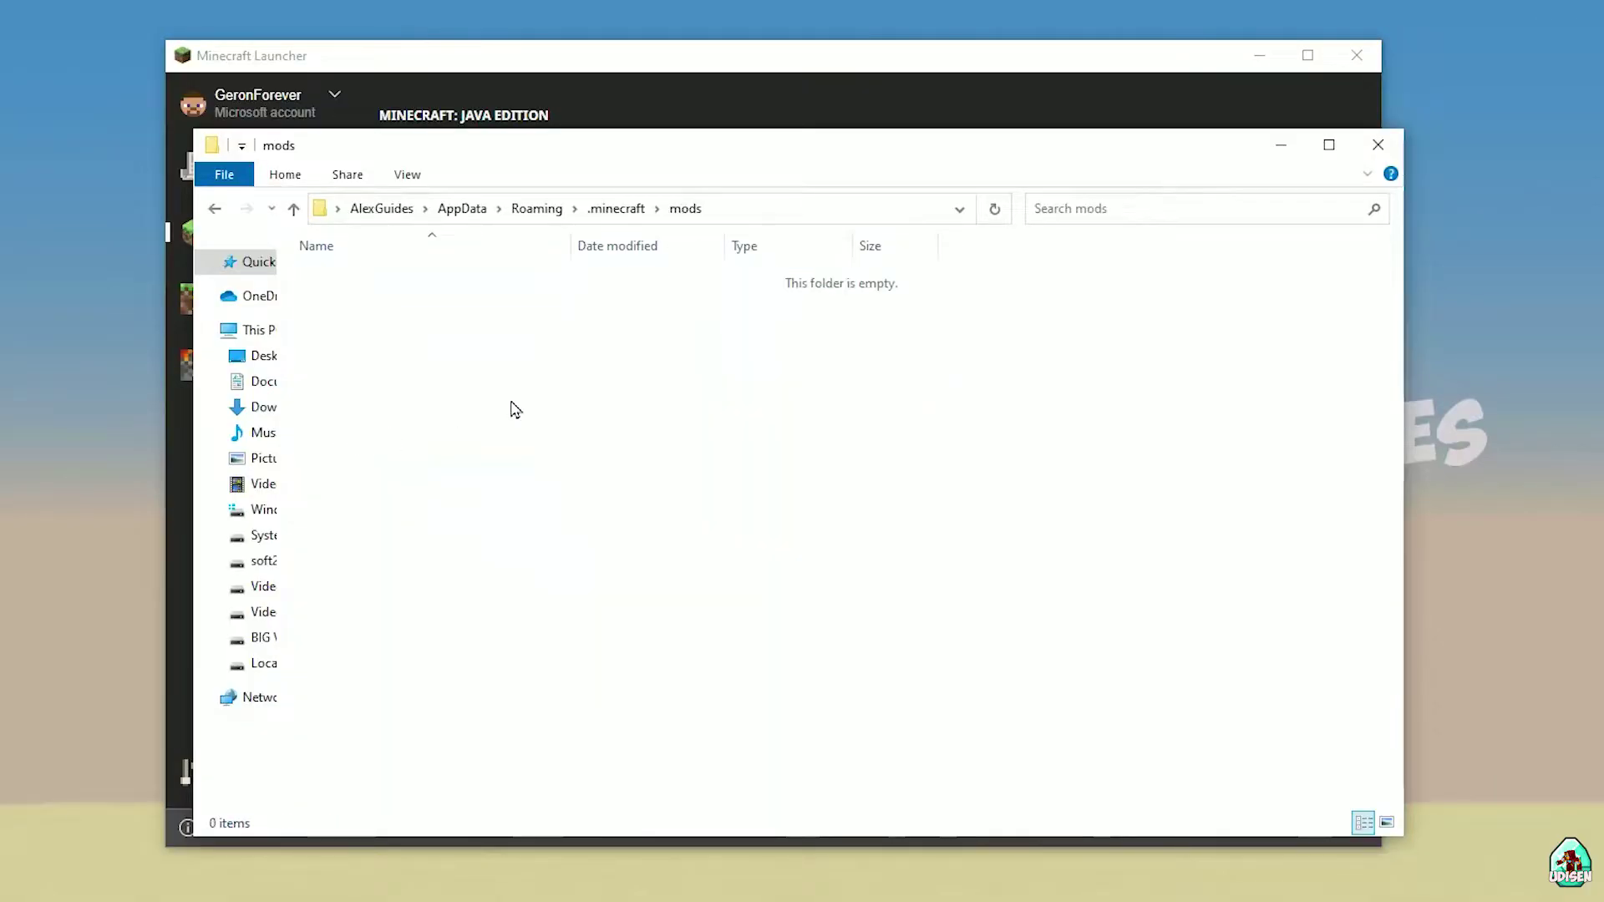
left_click(1273, 146)
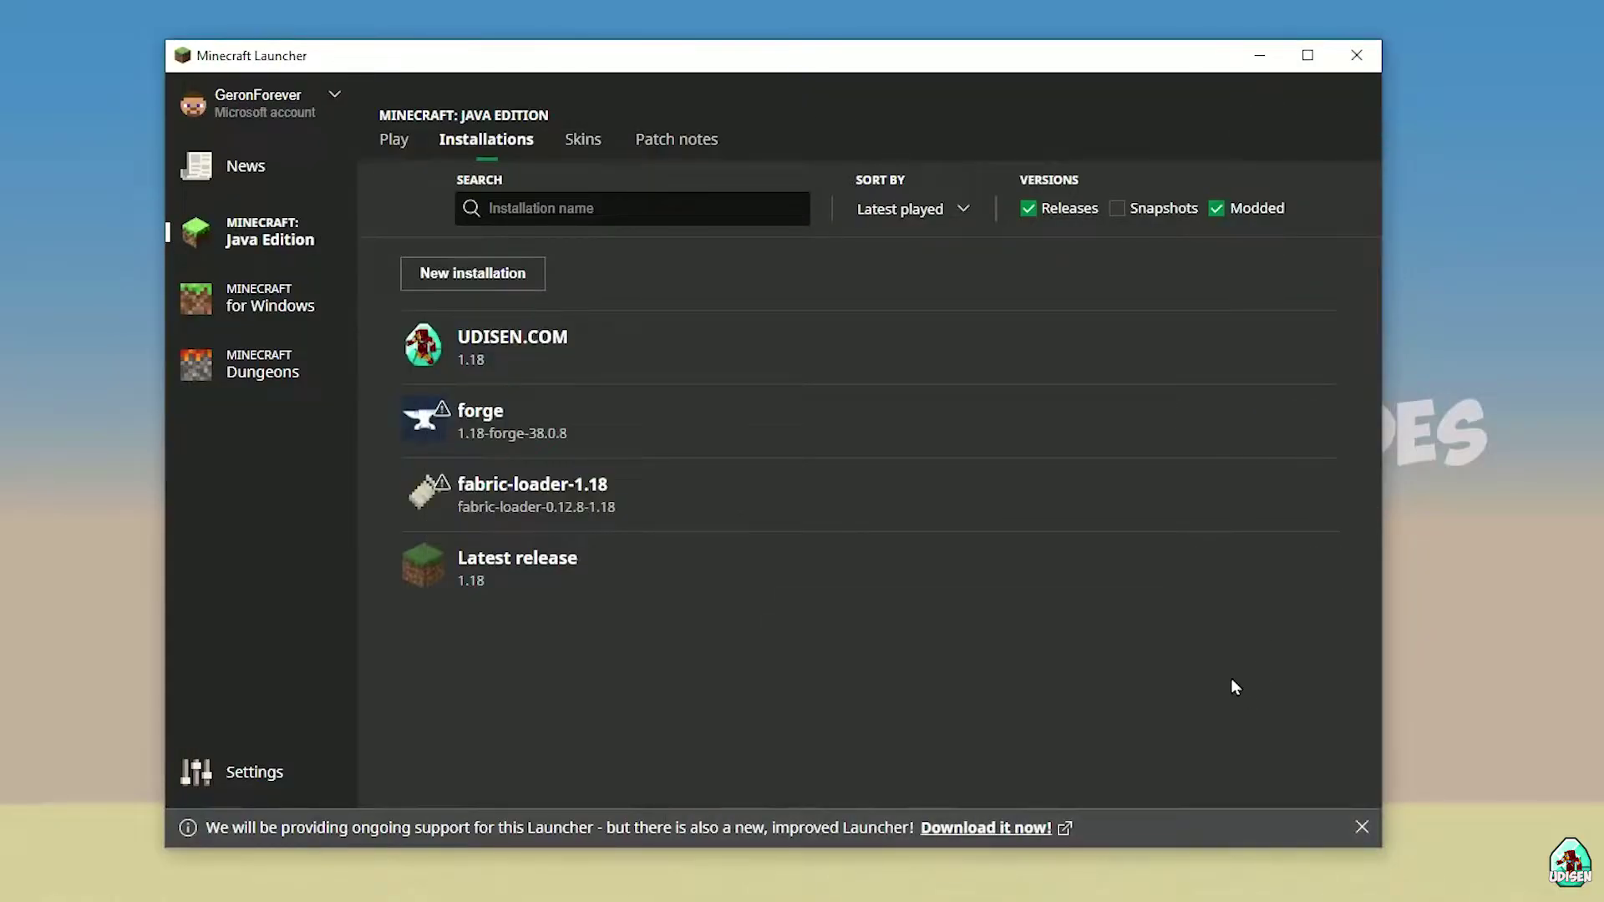
left_click(1200, 893)
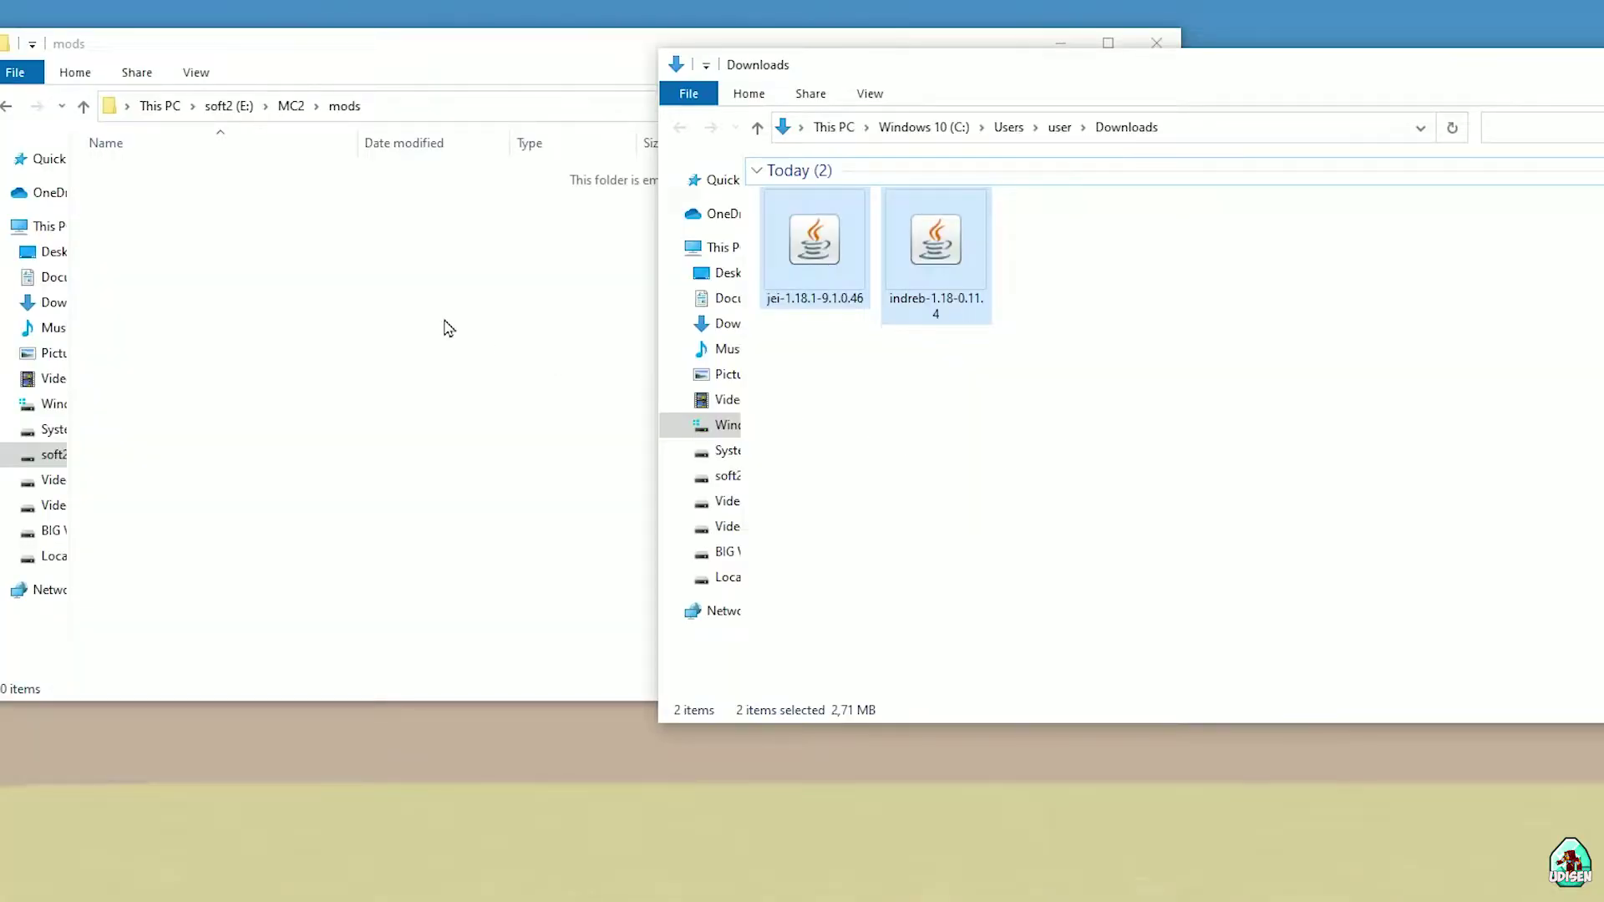
left_click(445, 328)
left_click(1503, 383)
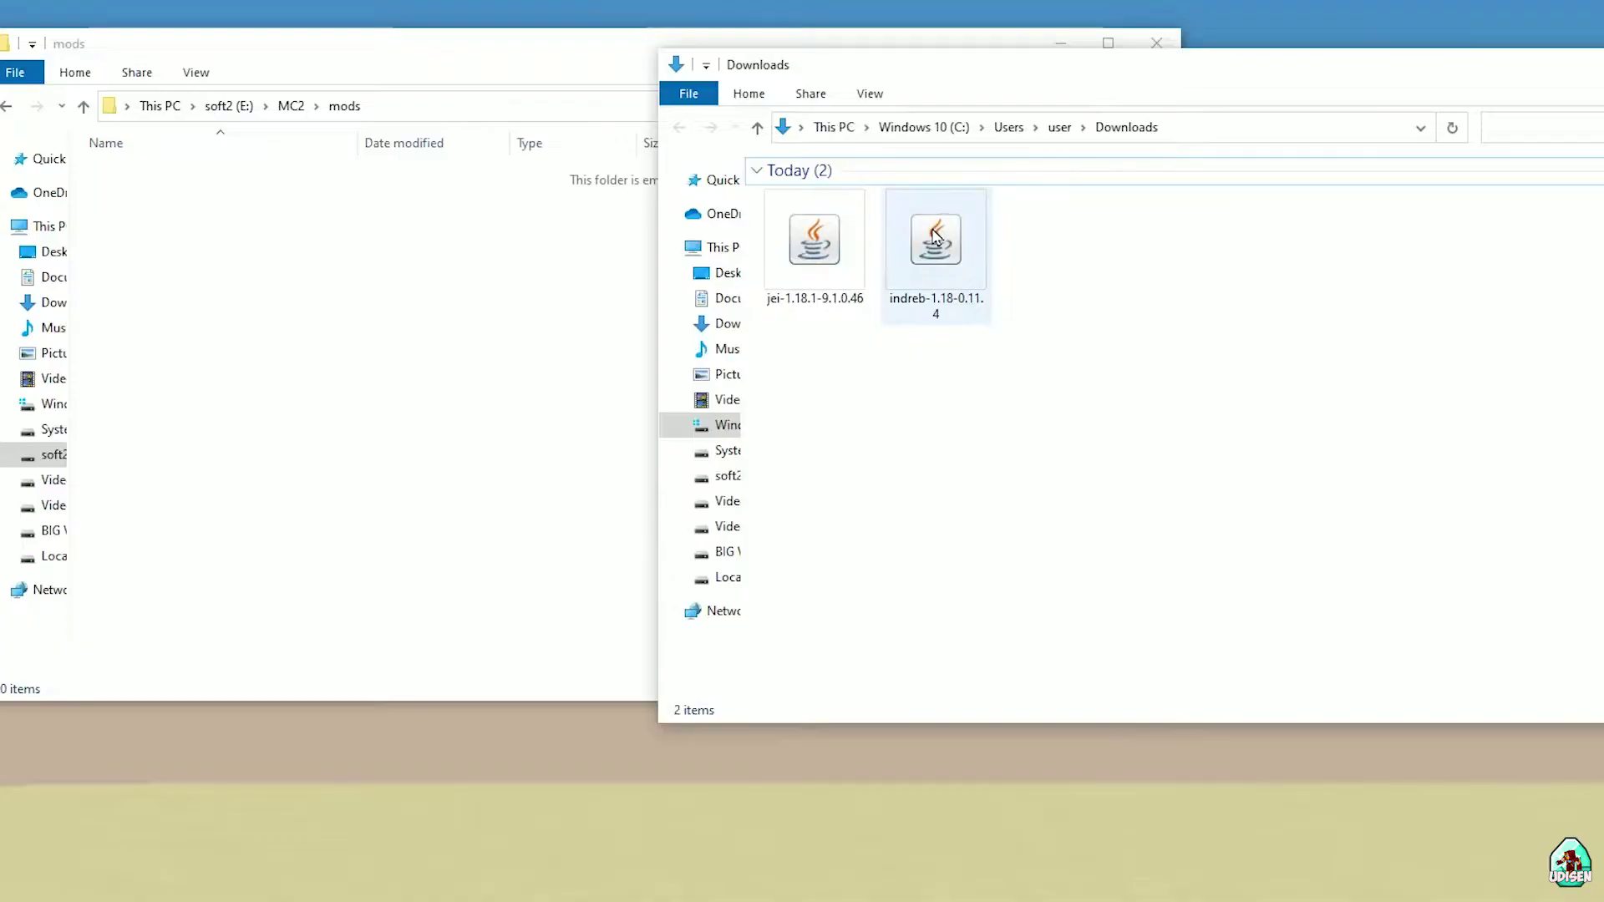
left_click_drag(936, 237, 319, 262)
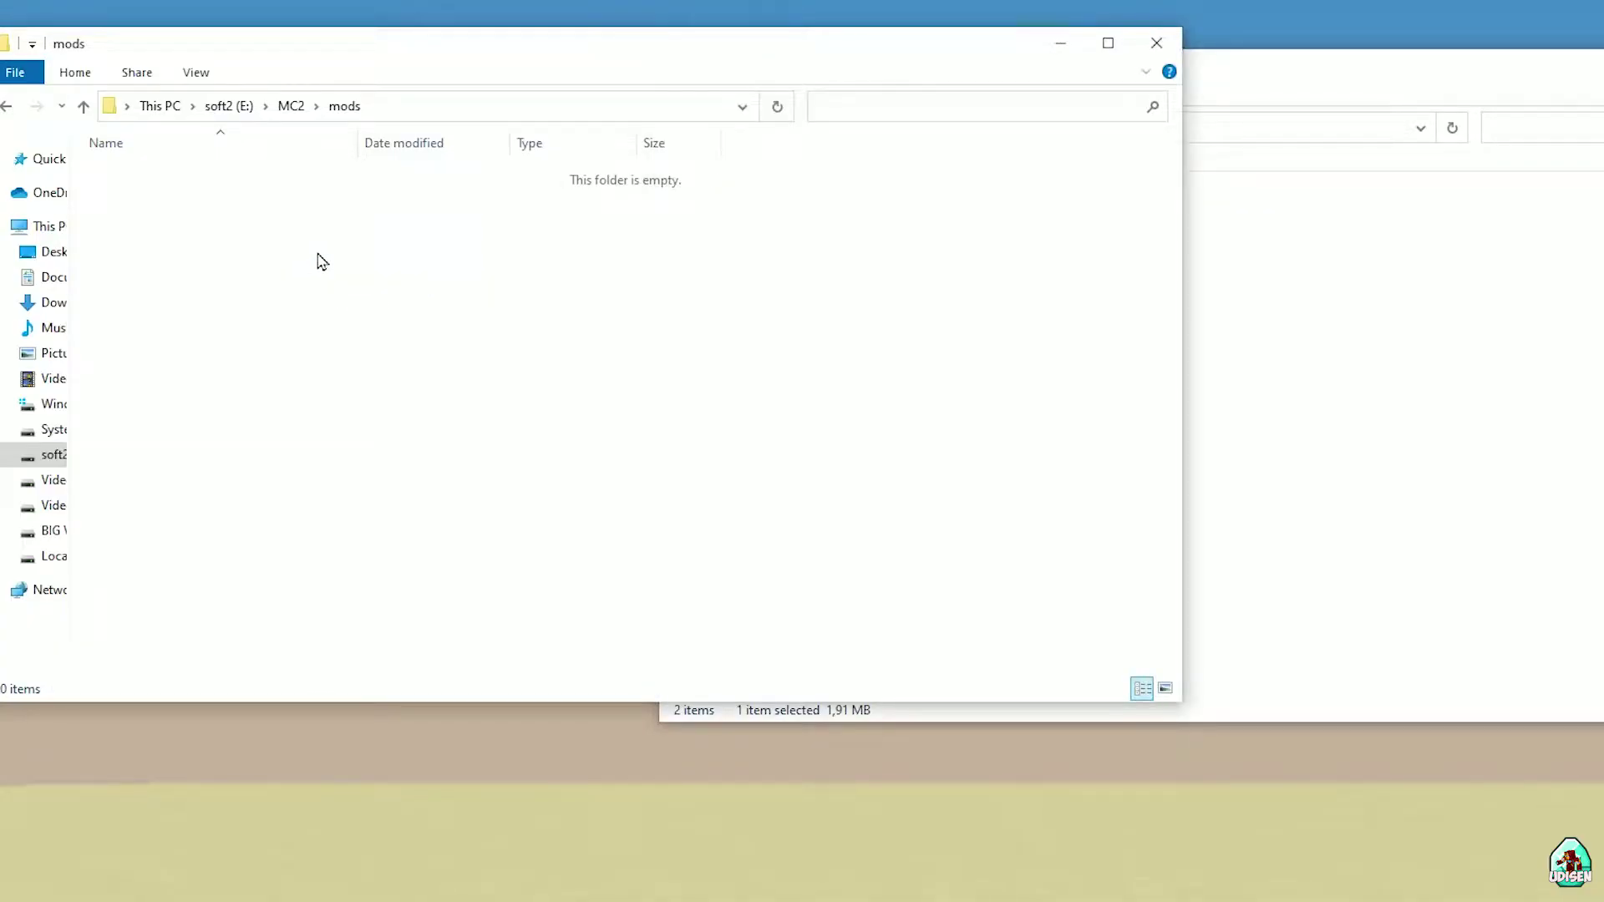
Copy jei-1.18.1-9.1.0.46.jar into mods, close Downloads, and minimize the mods window
left_click(1377, 418)
left_click_drag(816, 236, 212, 294)
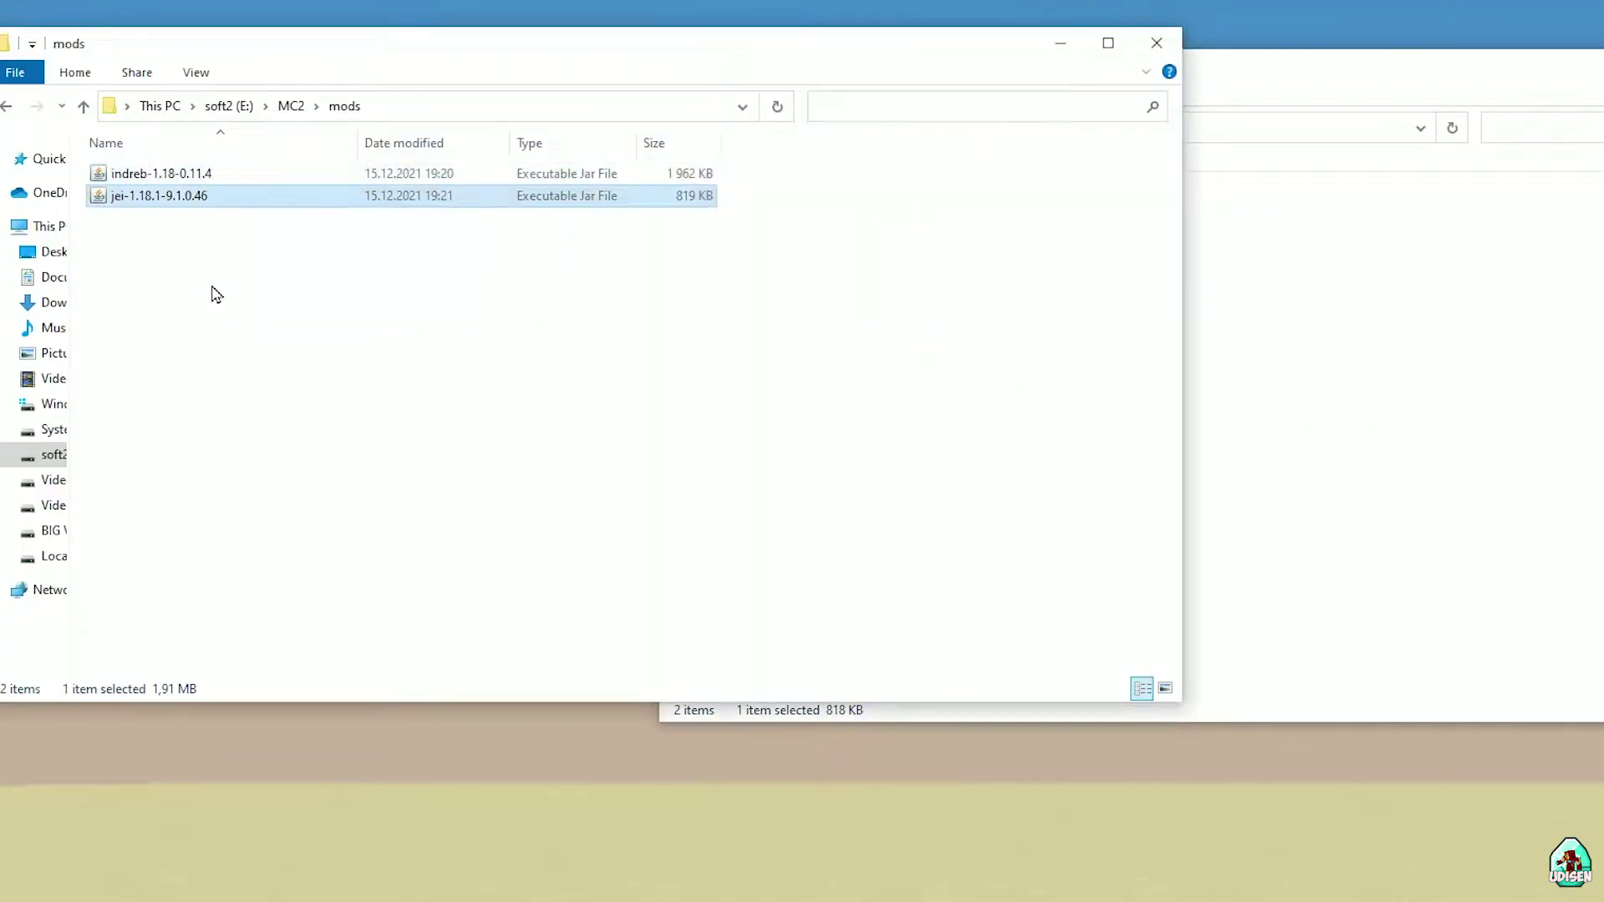
left_click(319, 215)
left_click(1579, 94)
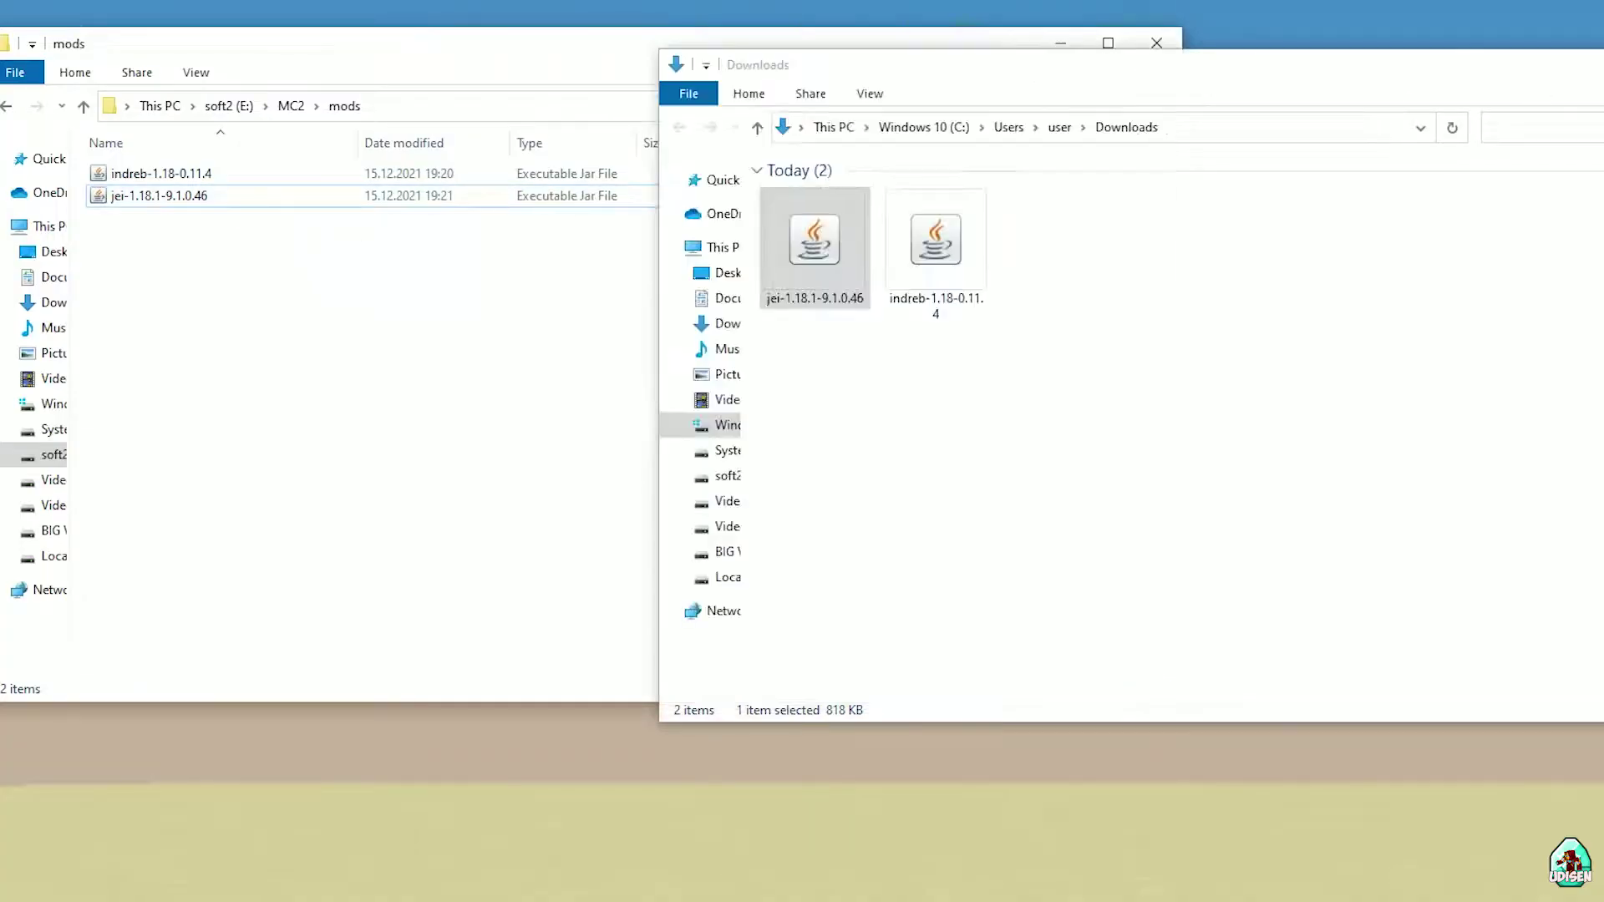
key("alt+F4")
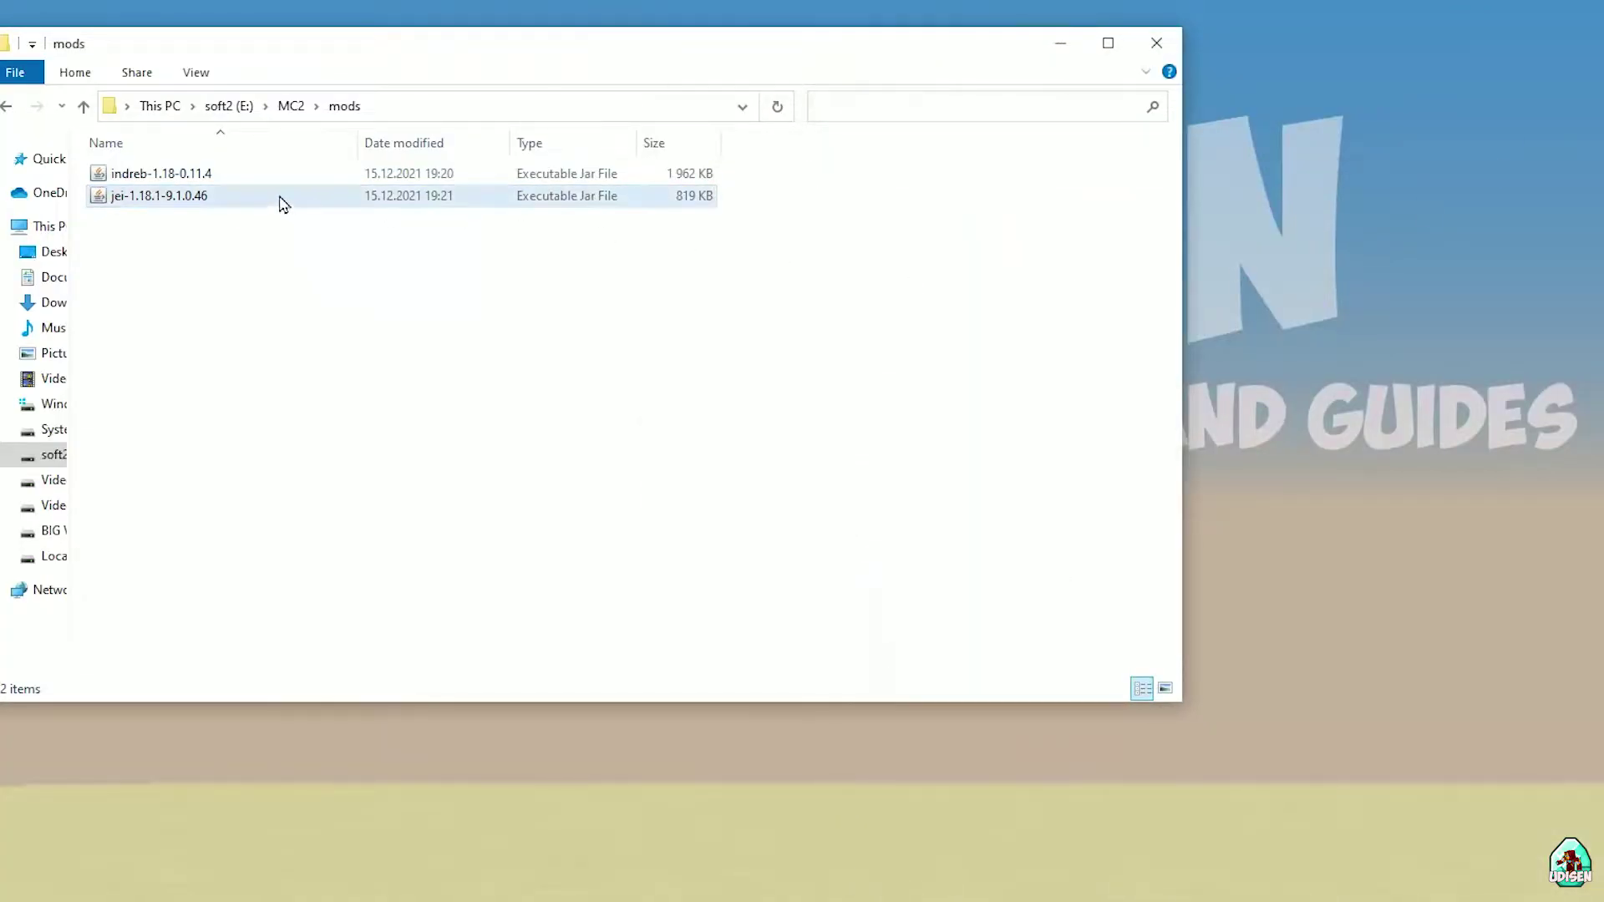
left_click_drag(431, 71, 702, 70)
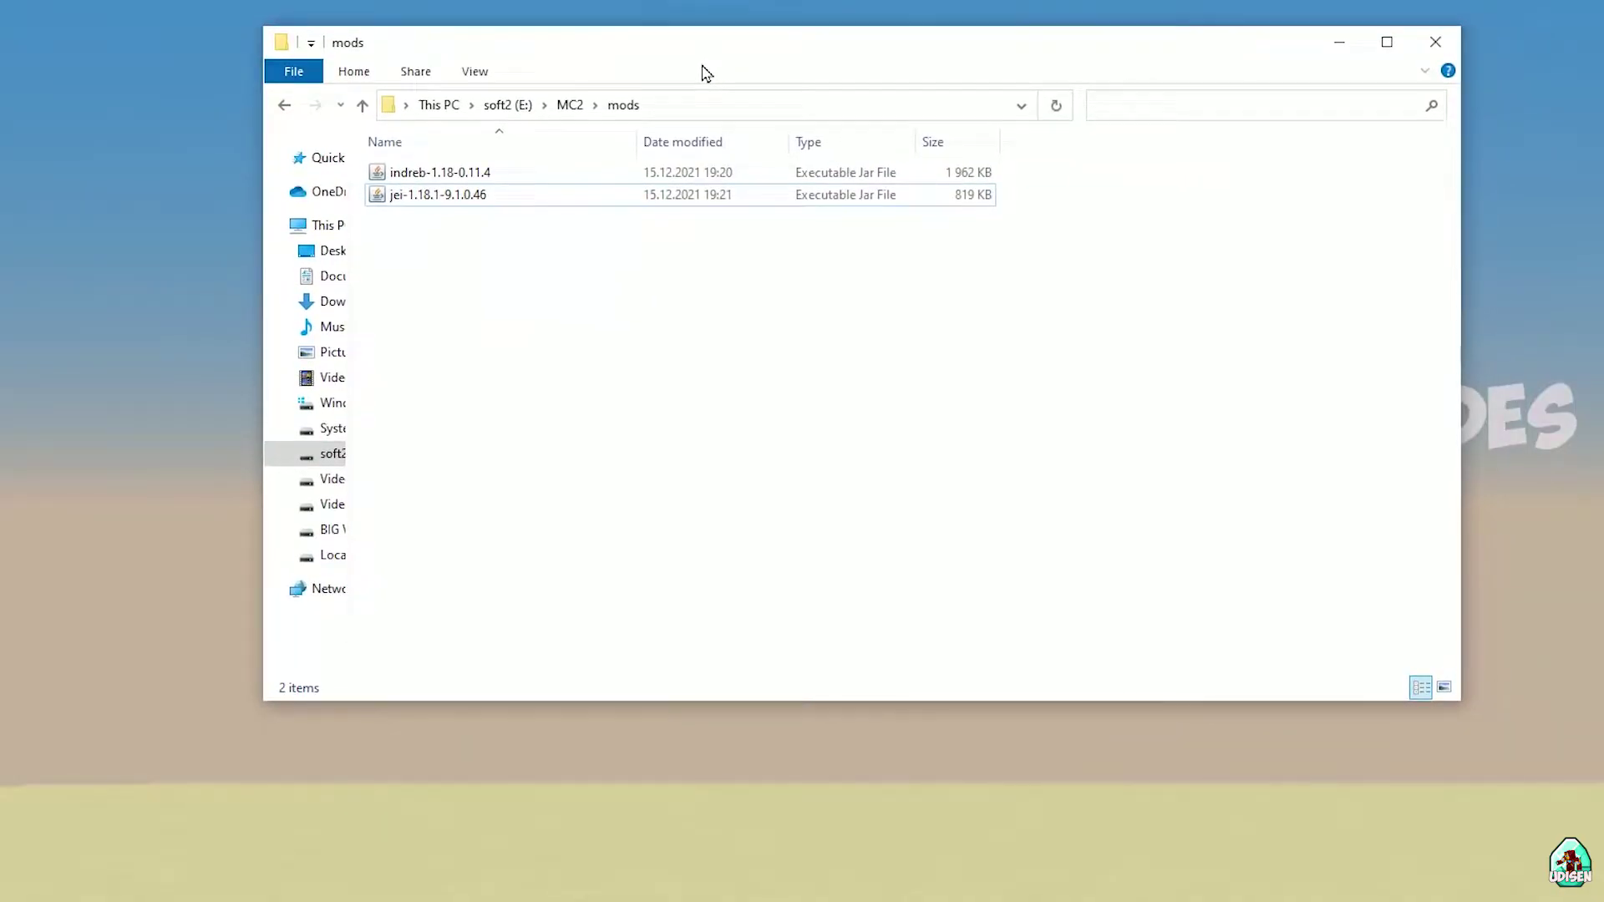
left_click(475, 177)
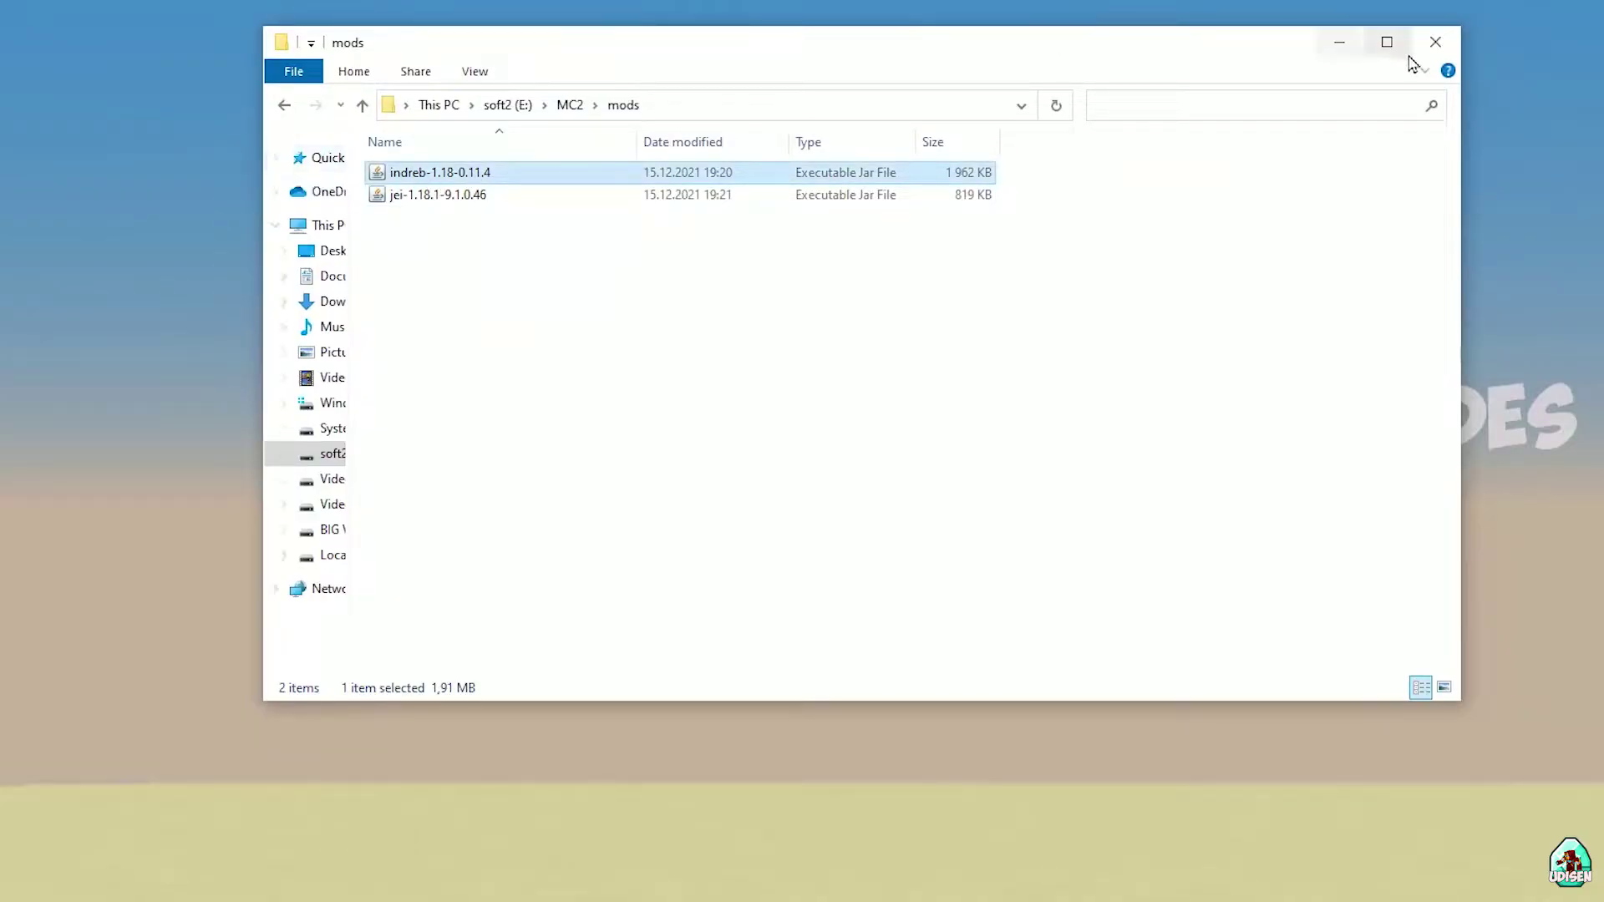
left_click(1343, 49)
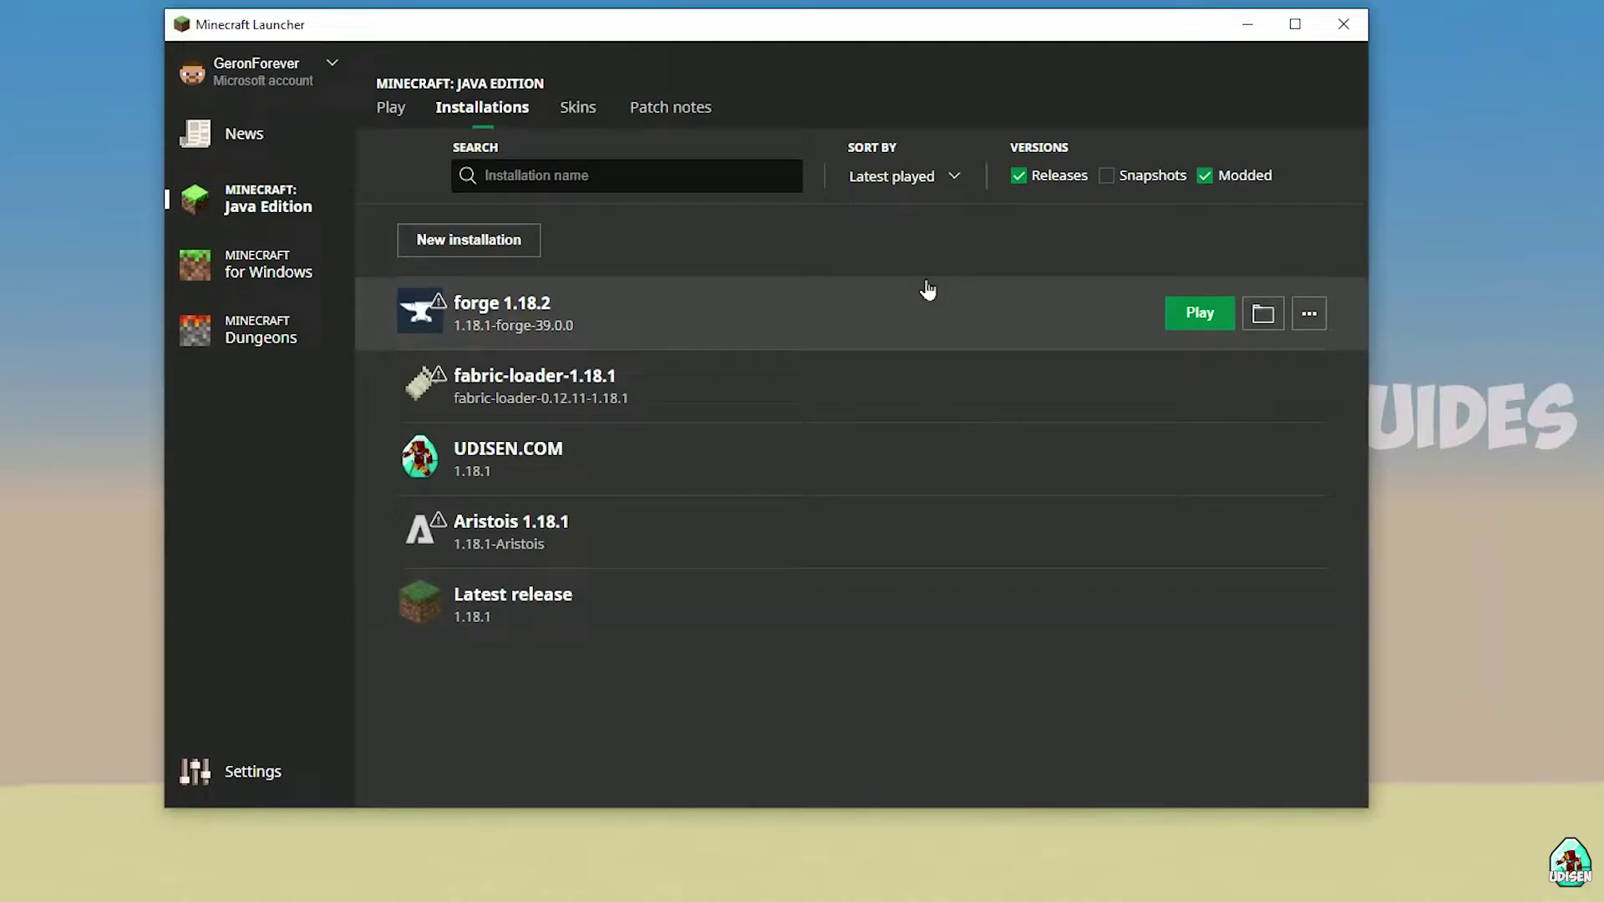
Review the forge 1.18.2 installation (1.18.1-forge-39.0.0, E:\MC2 directory) and save it
left_click(827, 312)
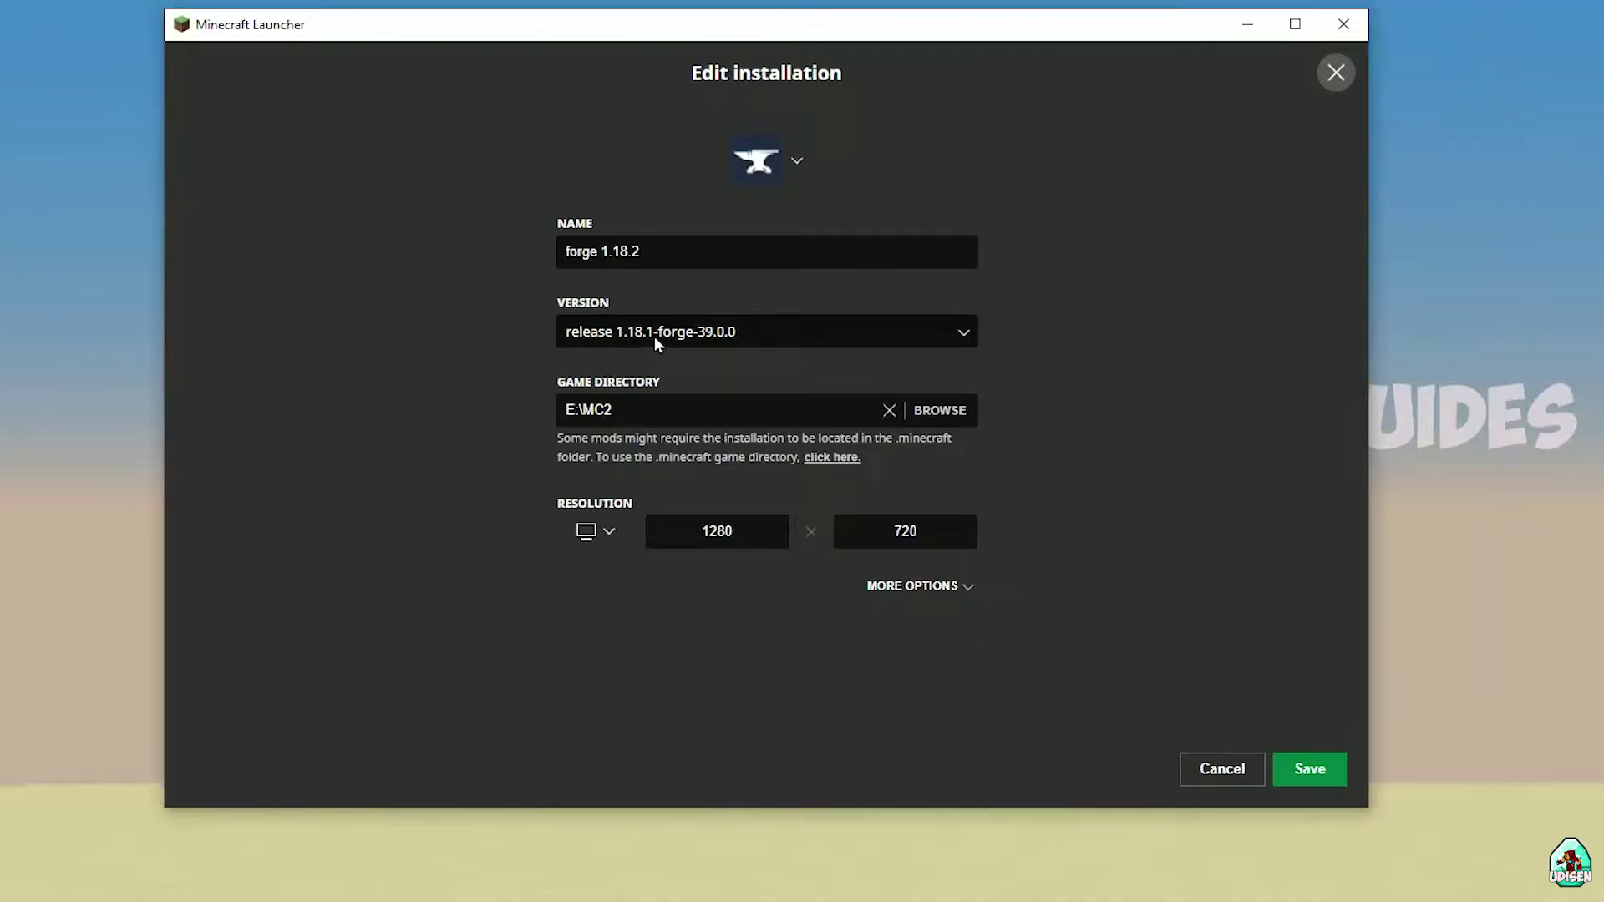
left_click(663, 247)
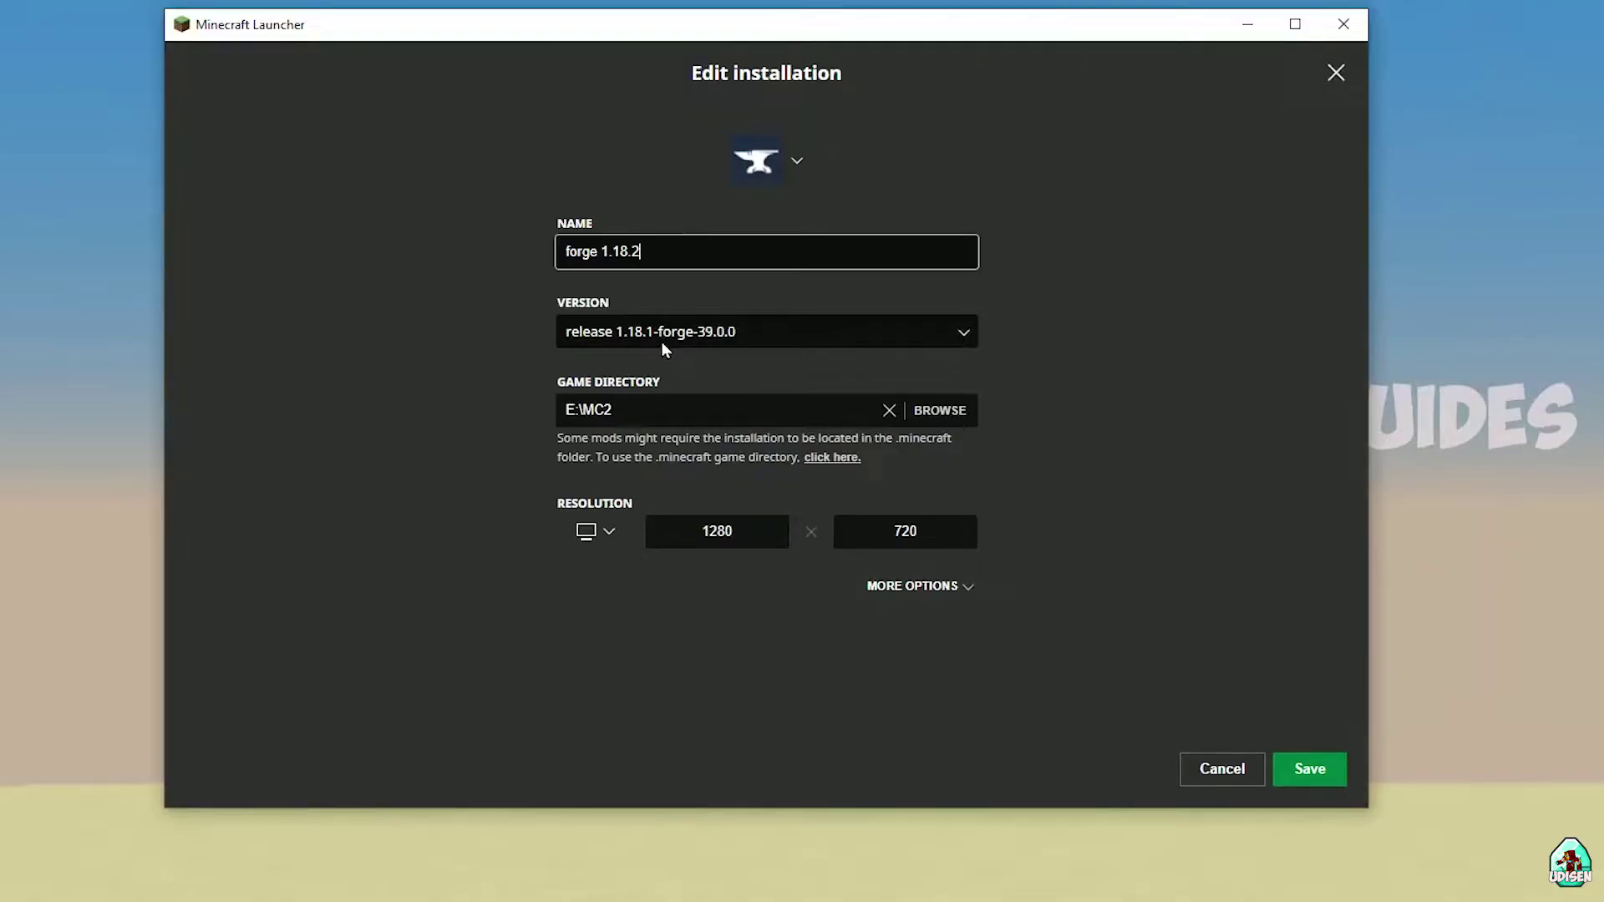
left_click(1304, 773)
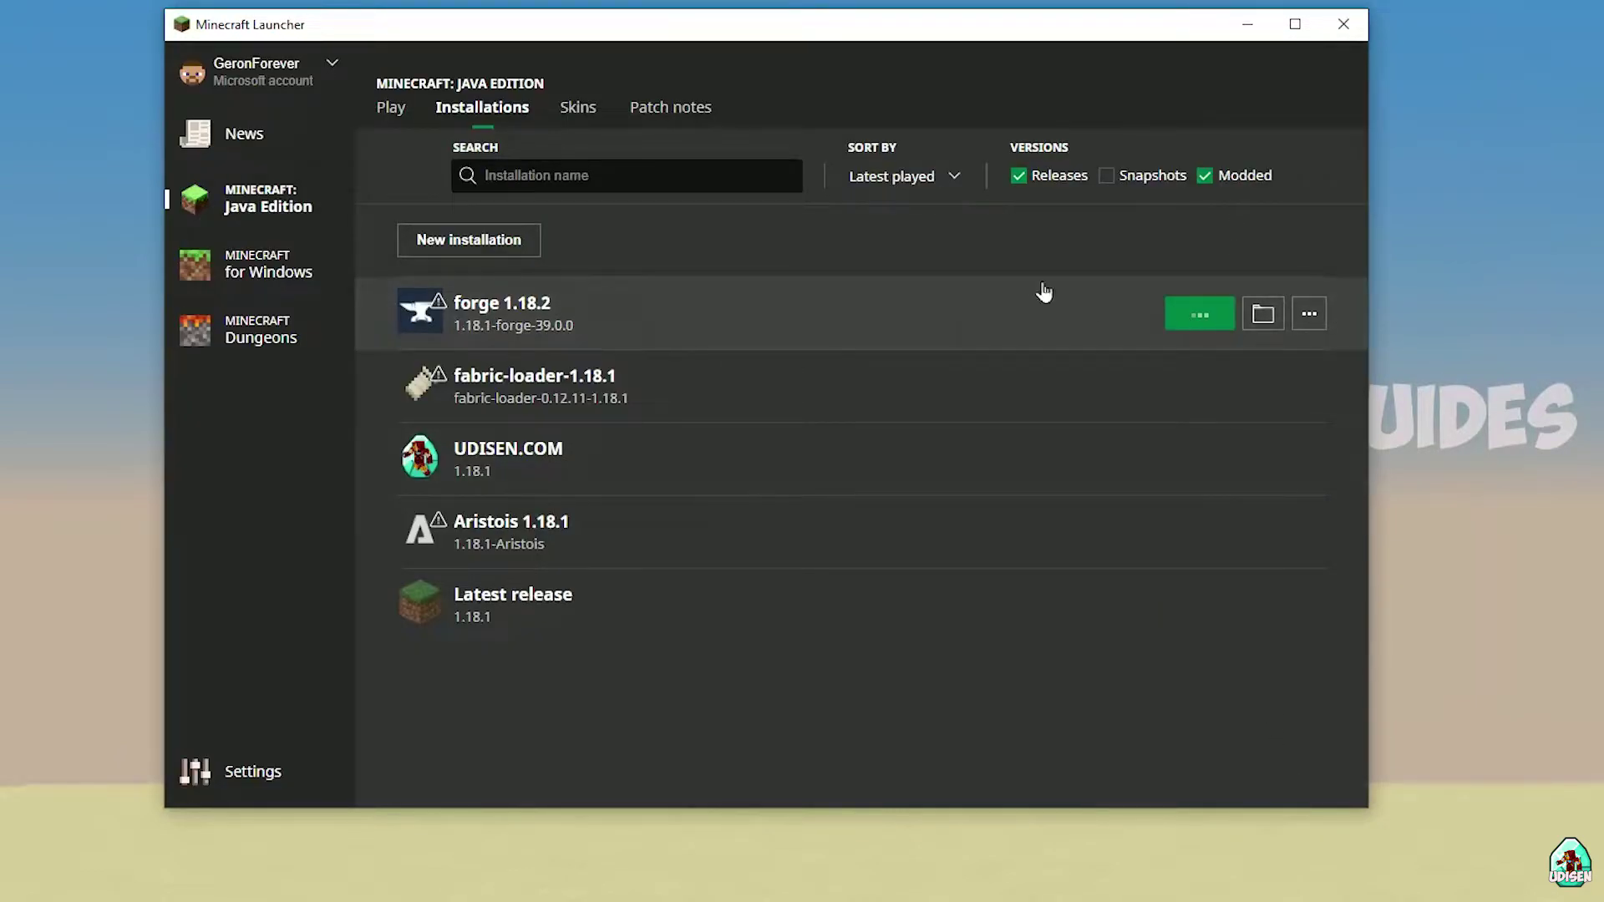
left_click(852, 312)
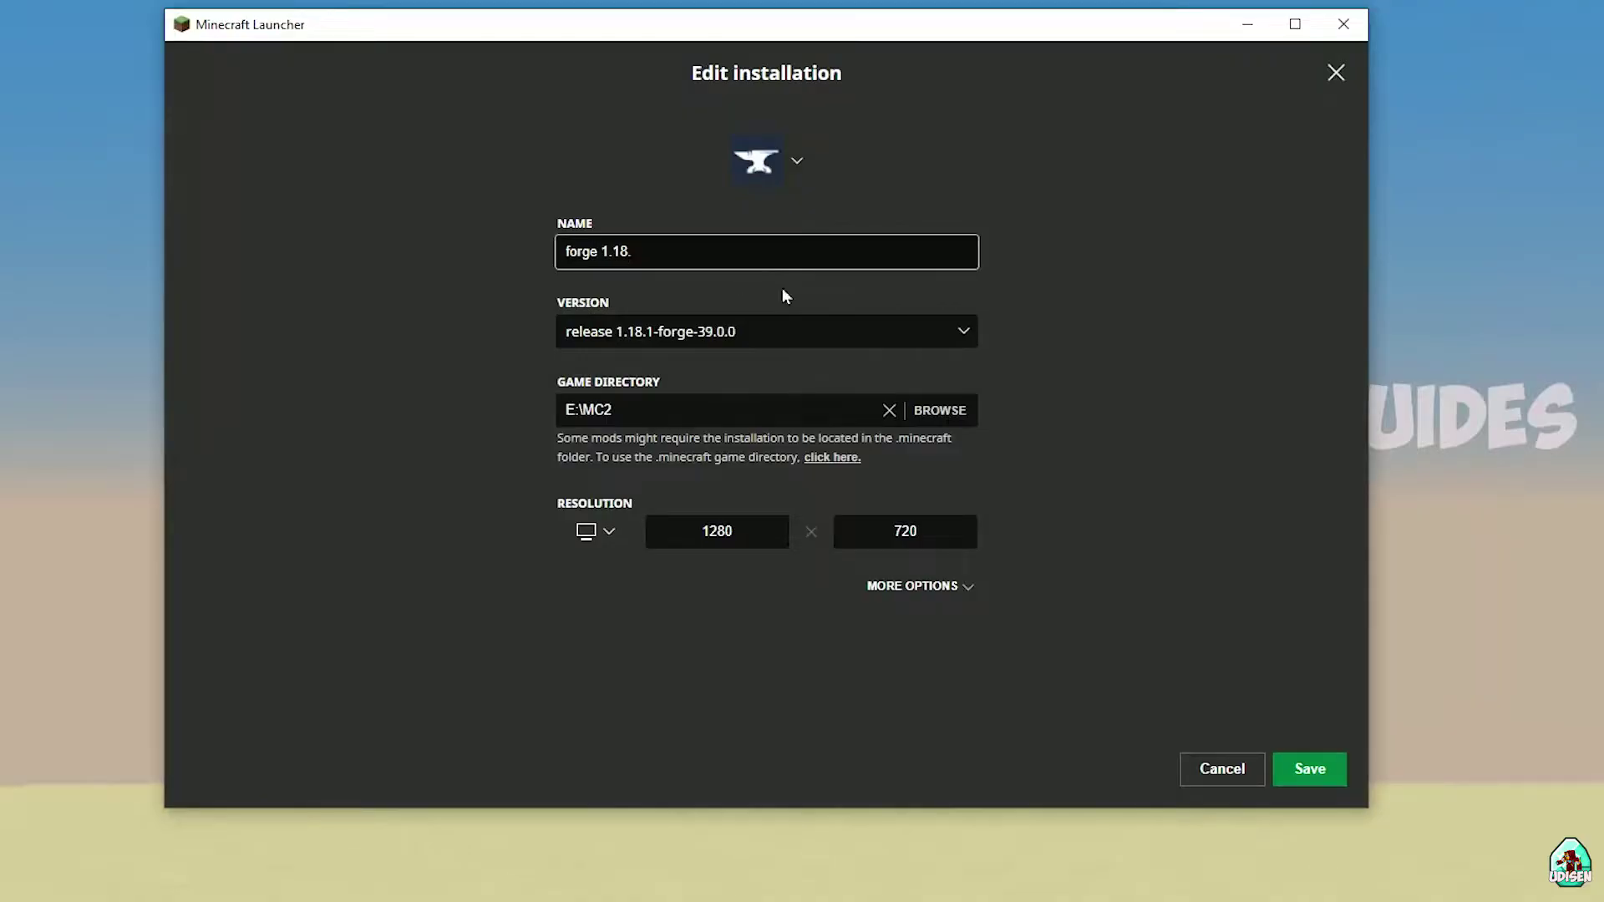
left_click(1304, 769)
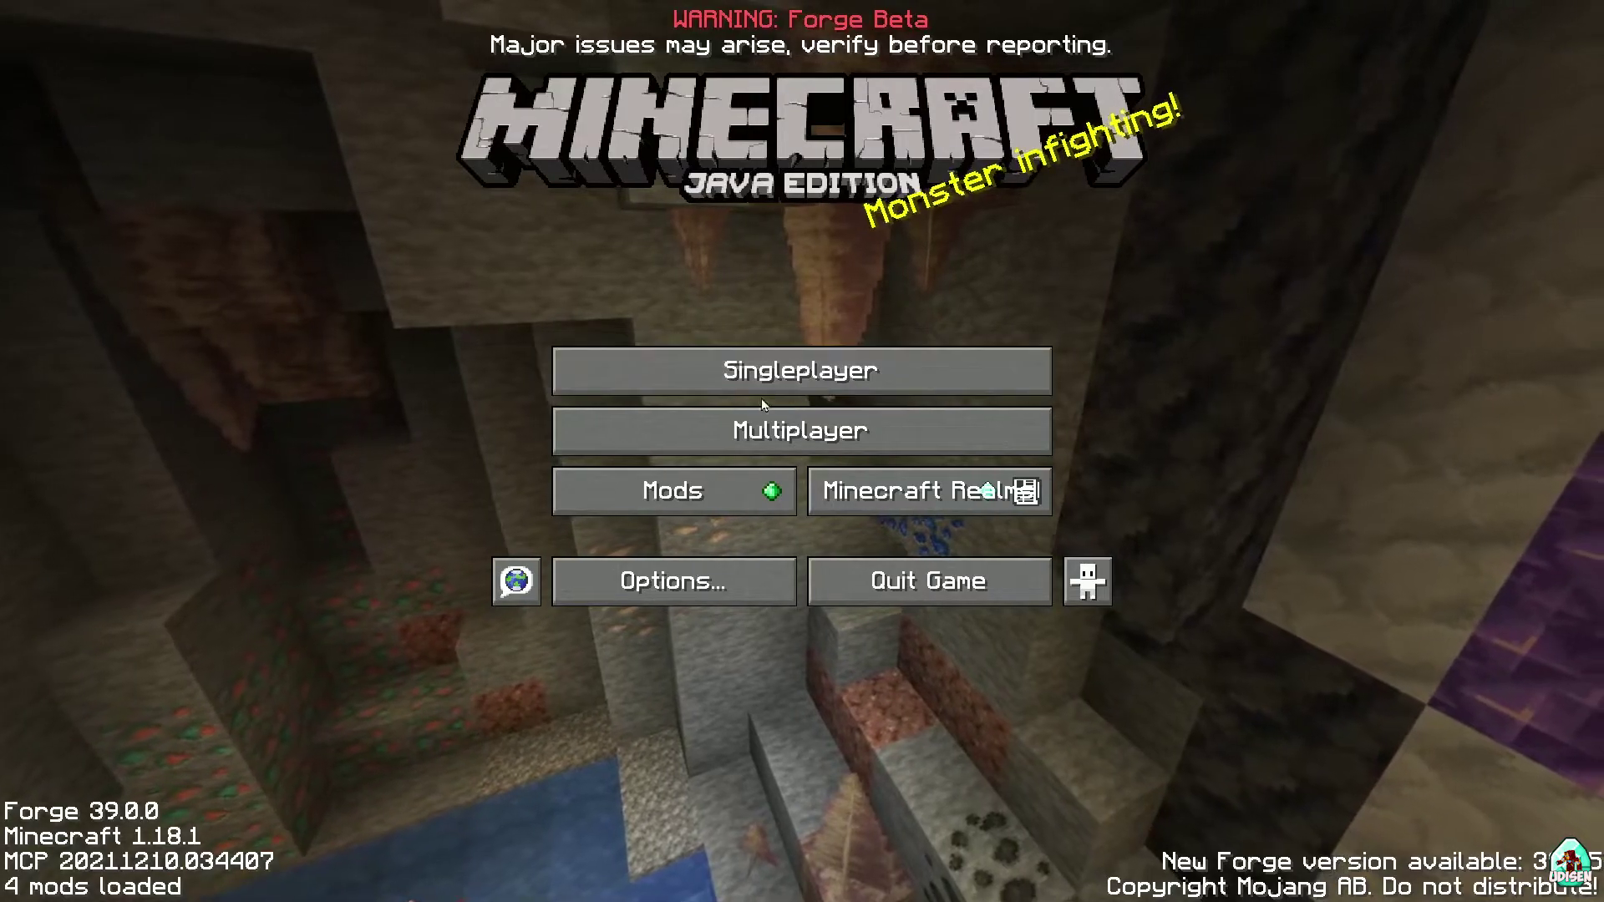
Look at the Industrial Reborn entry in the Mods list, then go to Singleplayer world selection
left_click(714, 481)
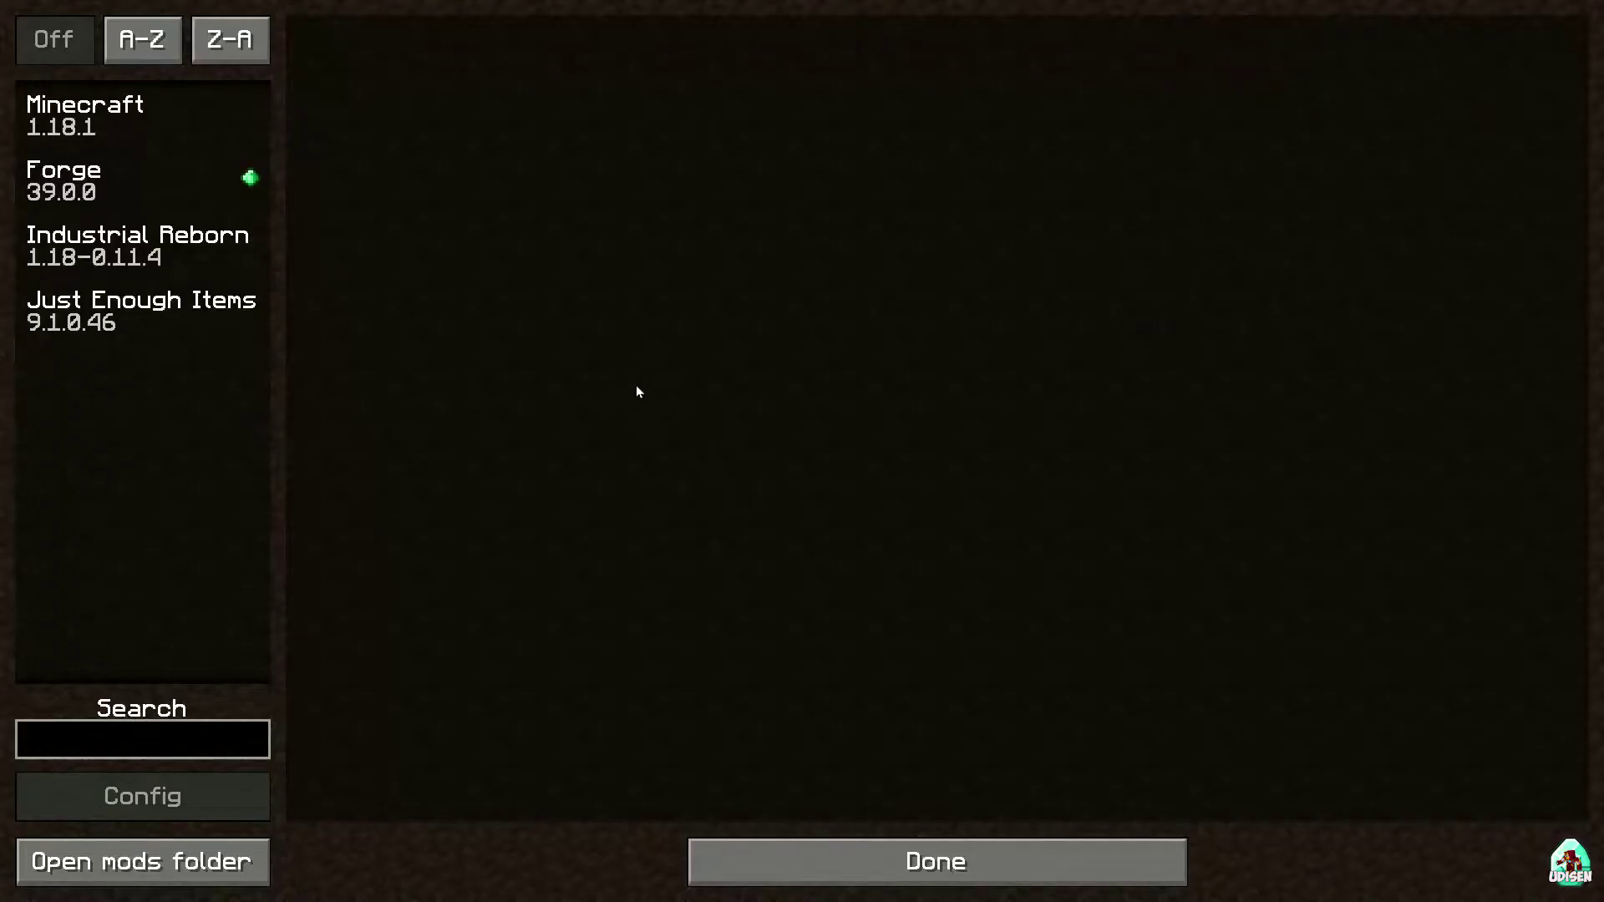
left_click(147, 256)
key("Escape")
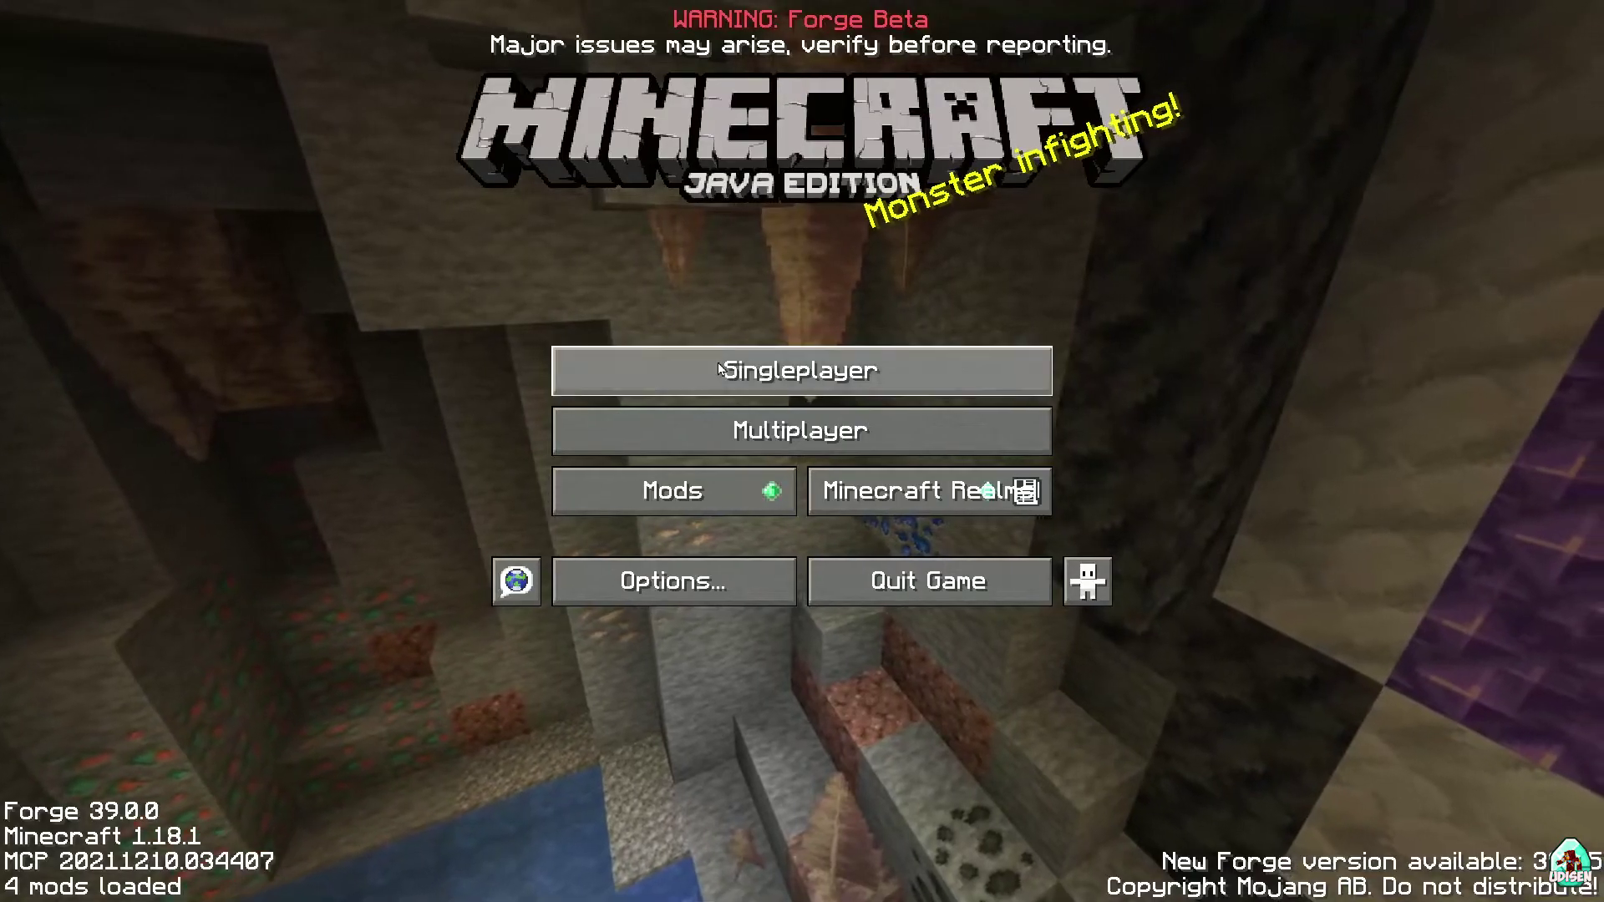
left_click(798, 370)
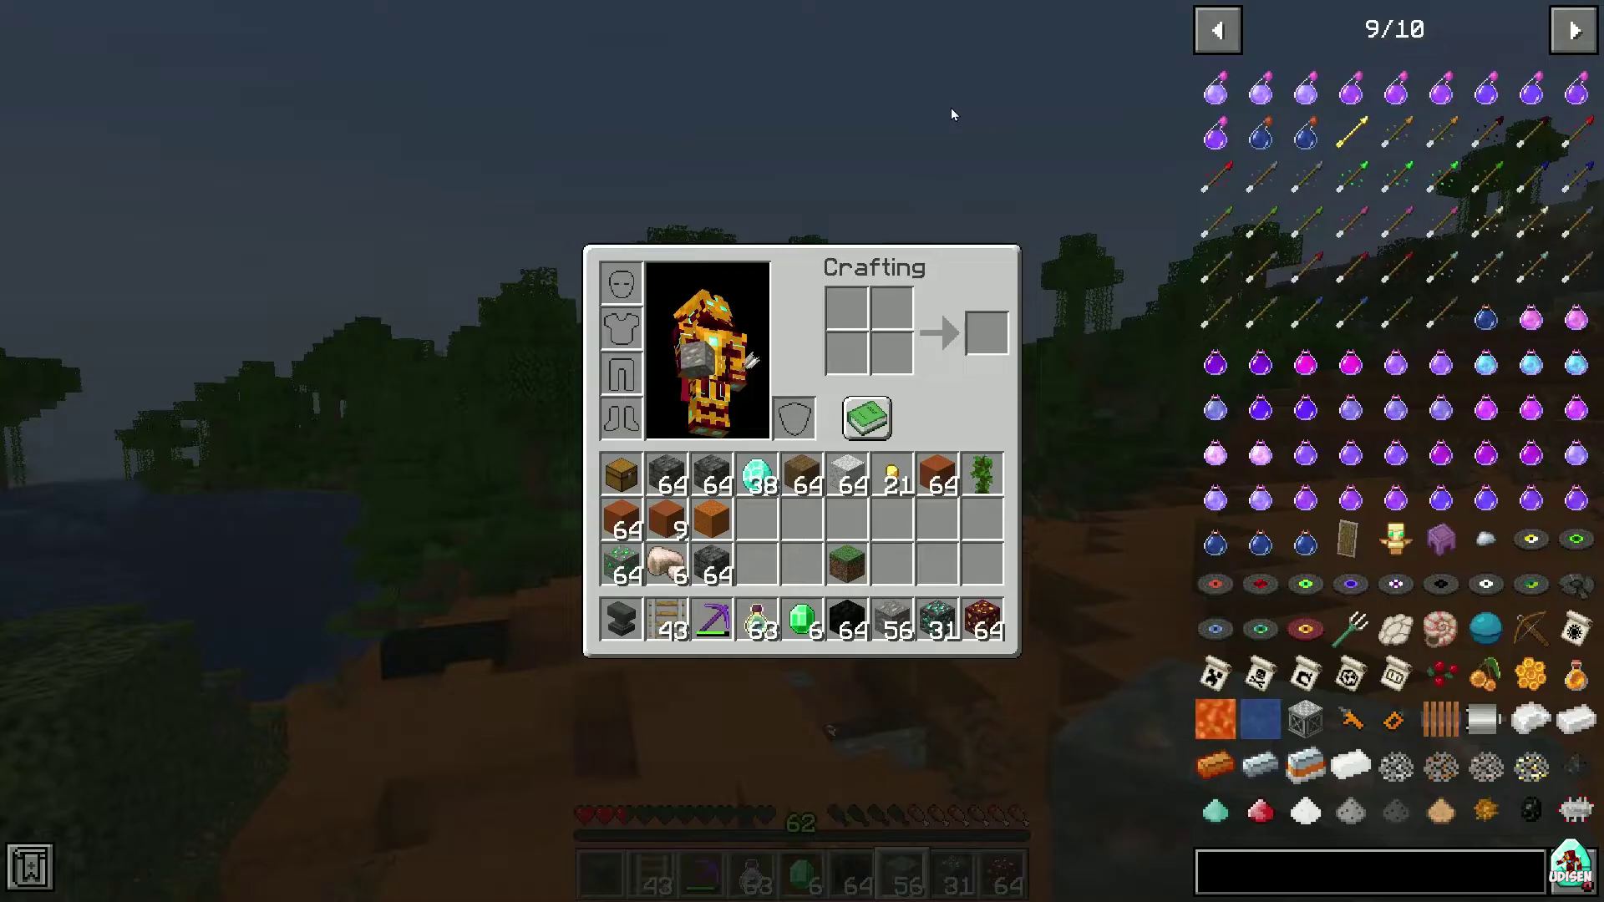
In the inventory's JEI list, view the Nano Chestplate, Carbon Plate and Compressor recipes
left_click(1554, 42)
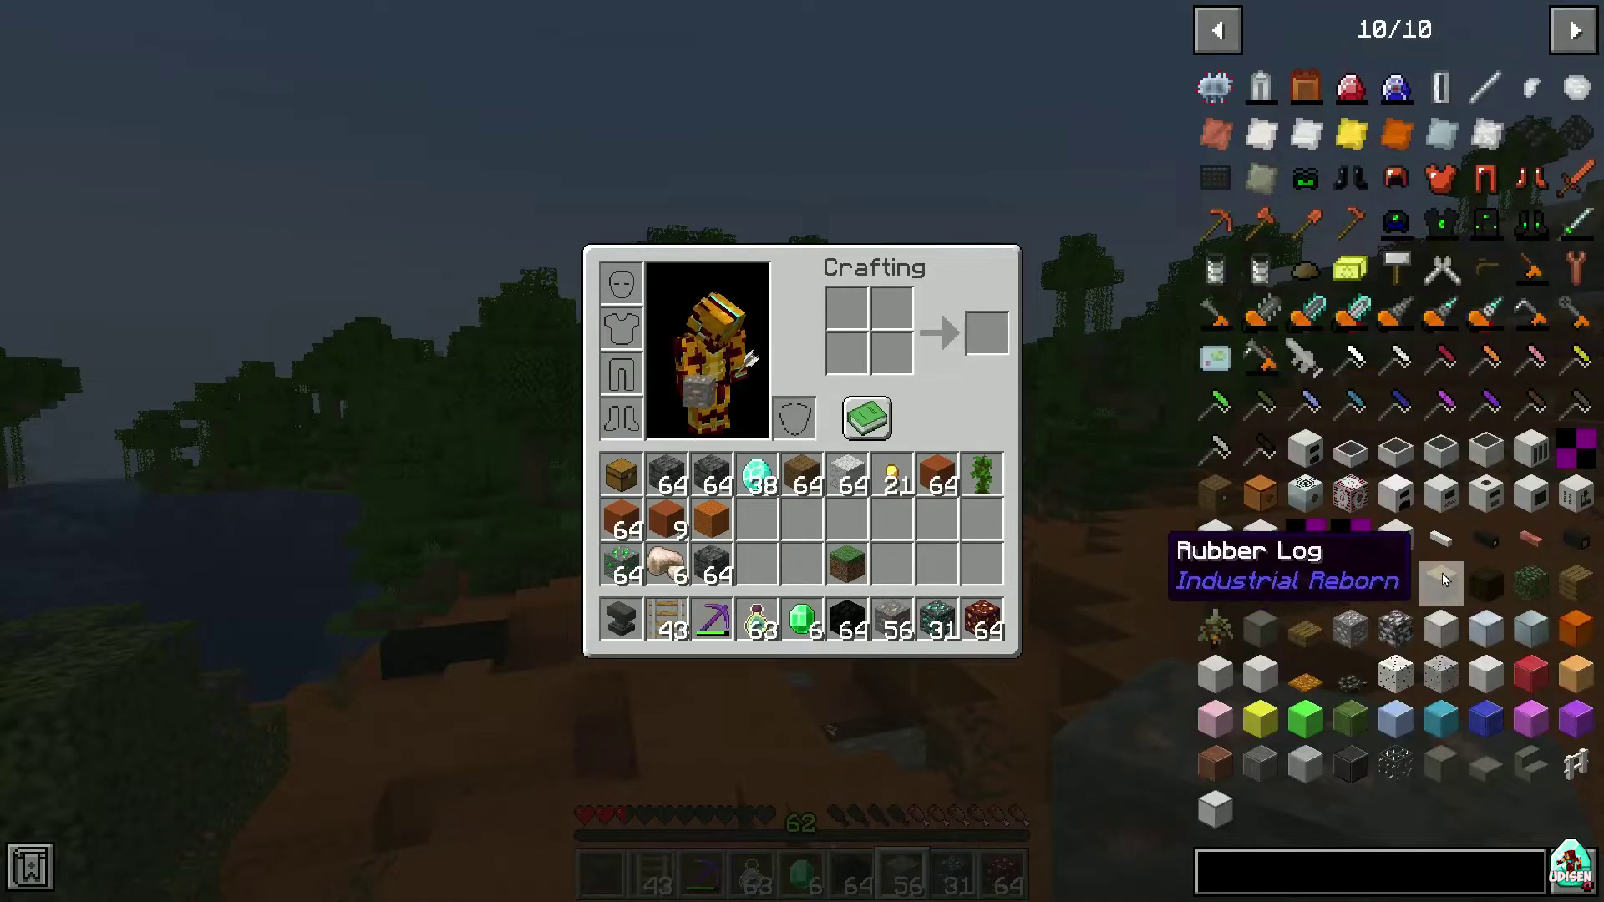
key("e")
key("e")
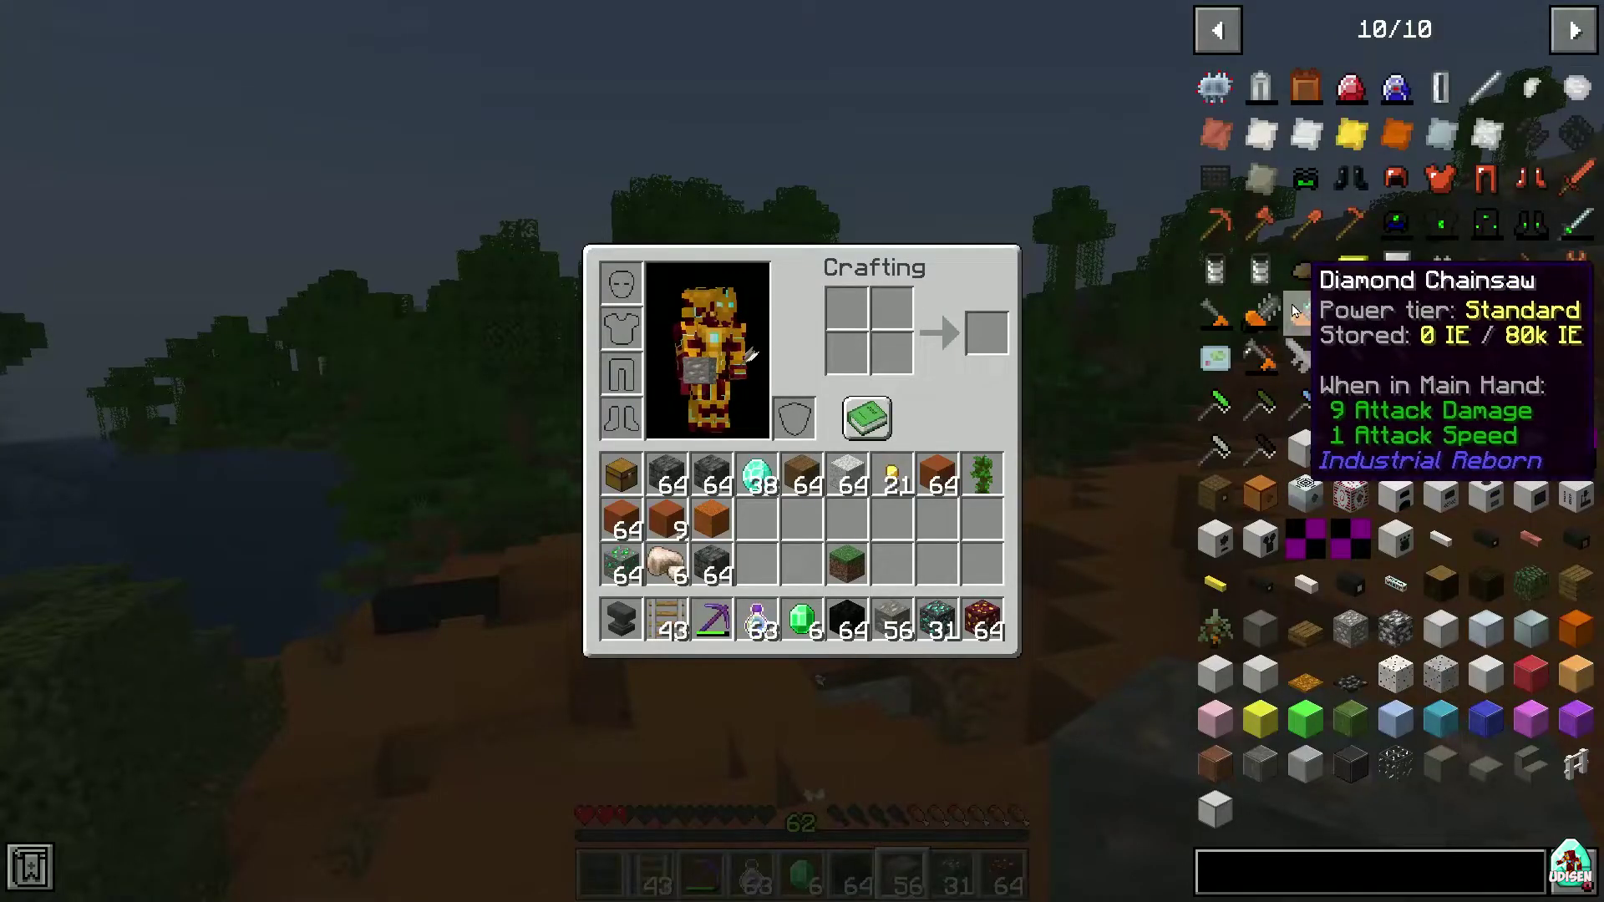
left_click(1428, 224)
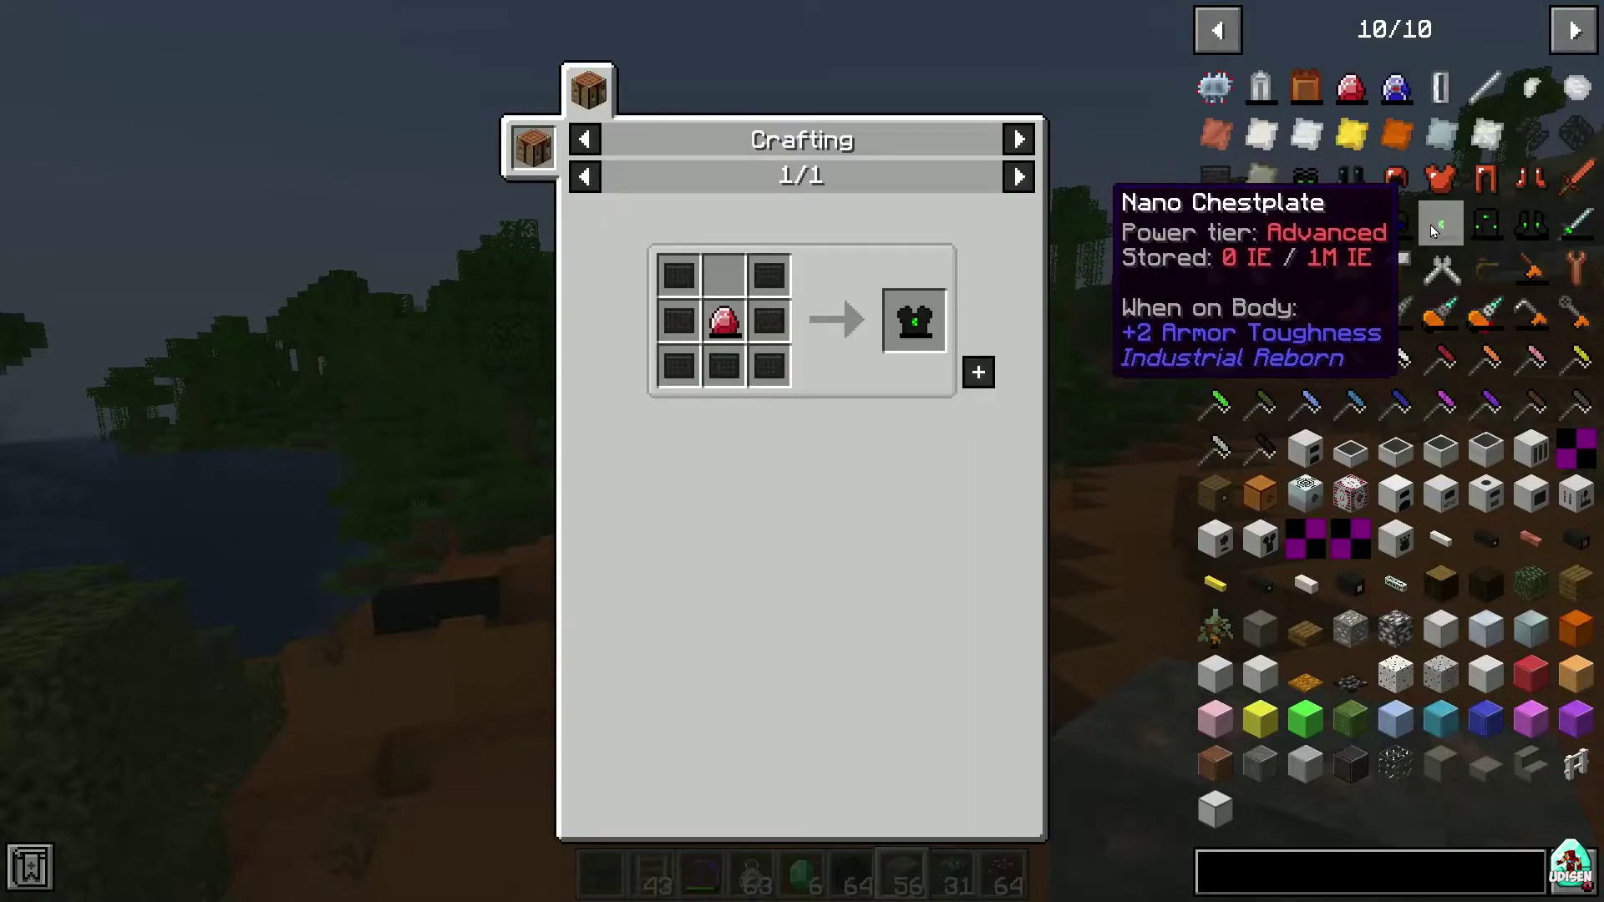
left_click(728, 328)
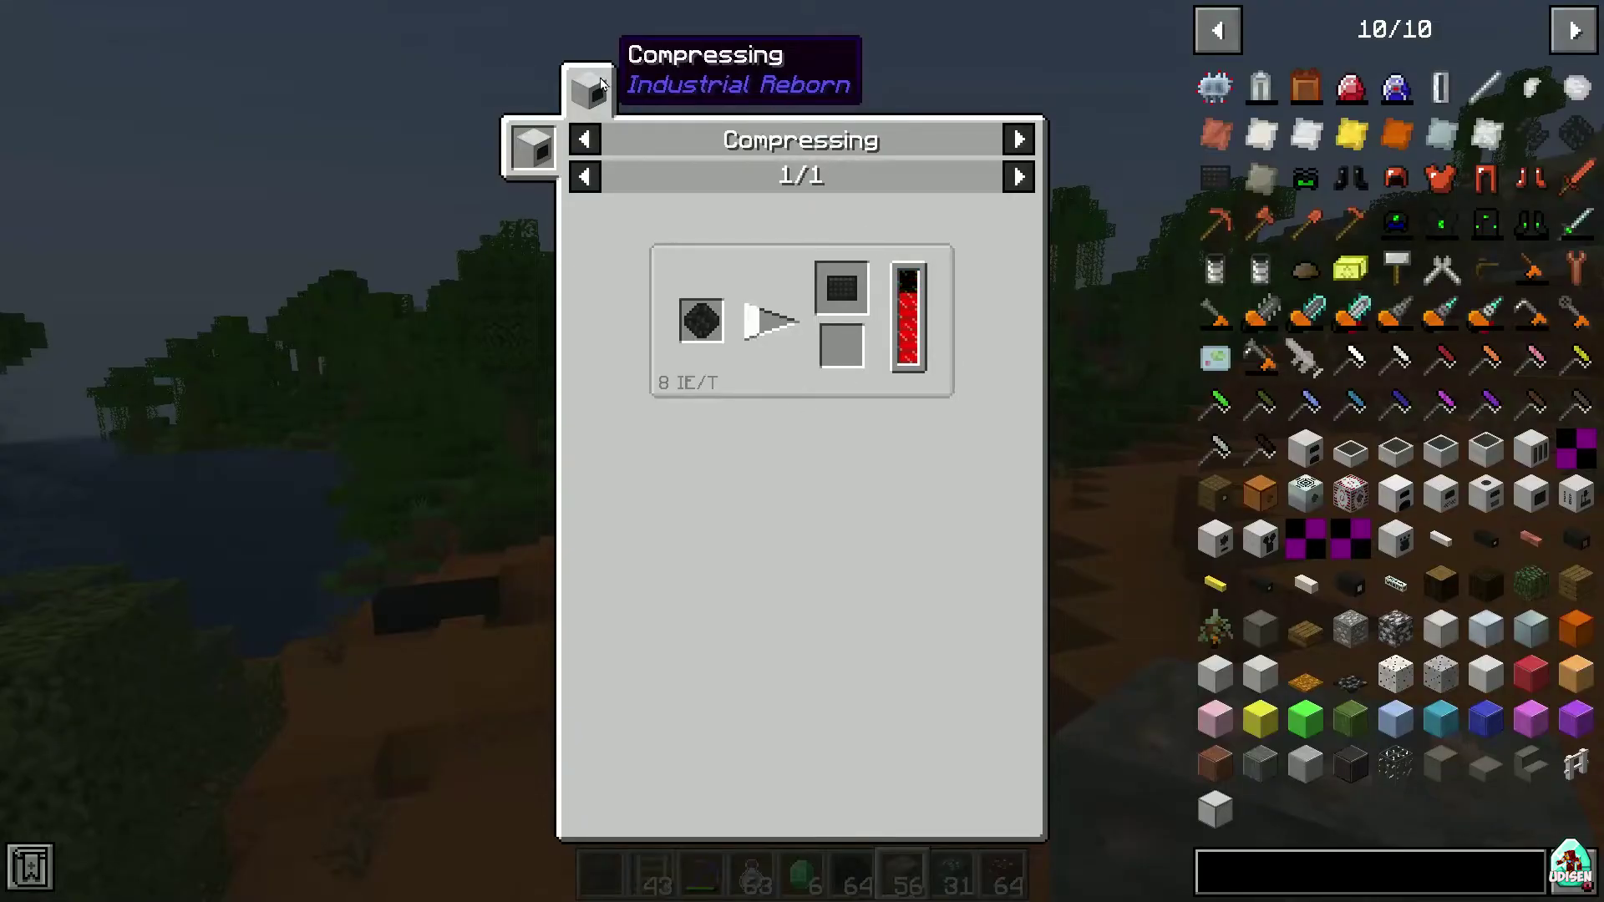
left_click(529, 161)
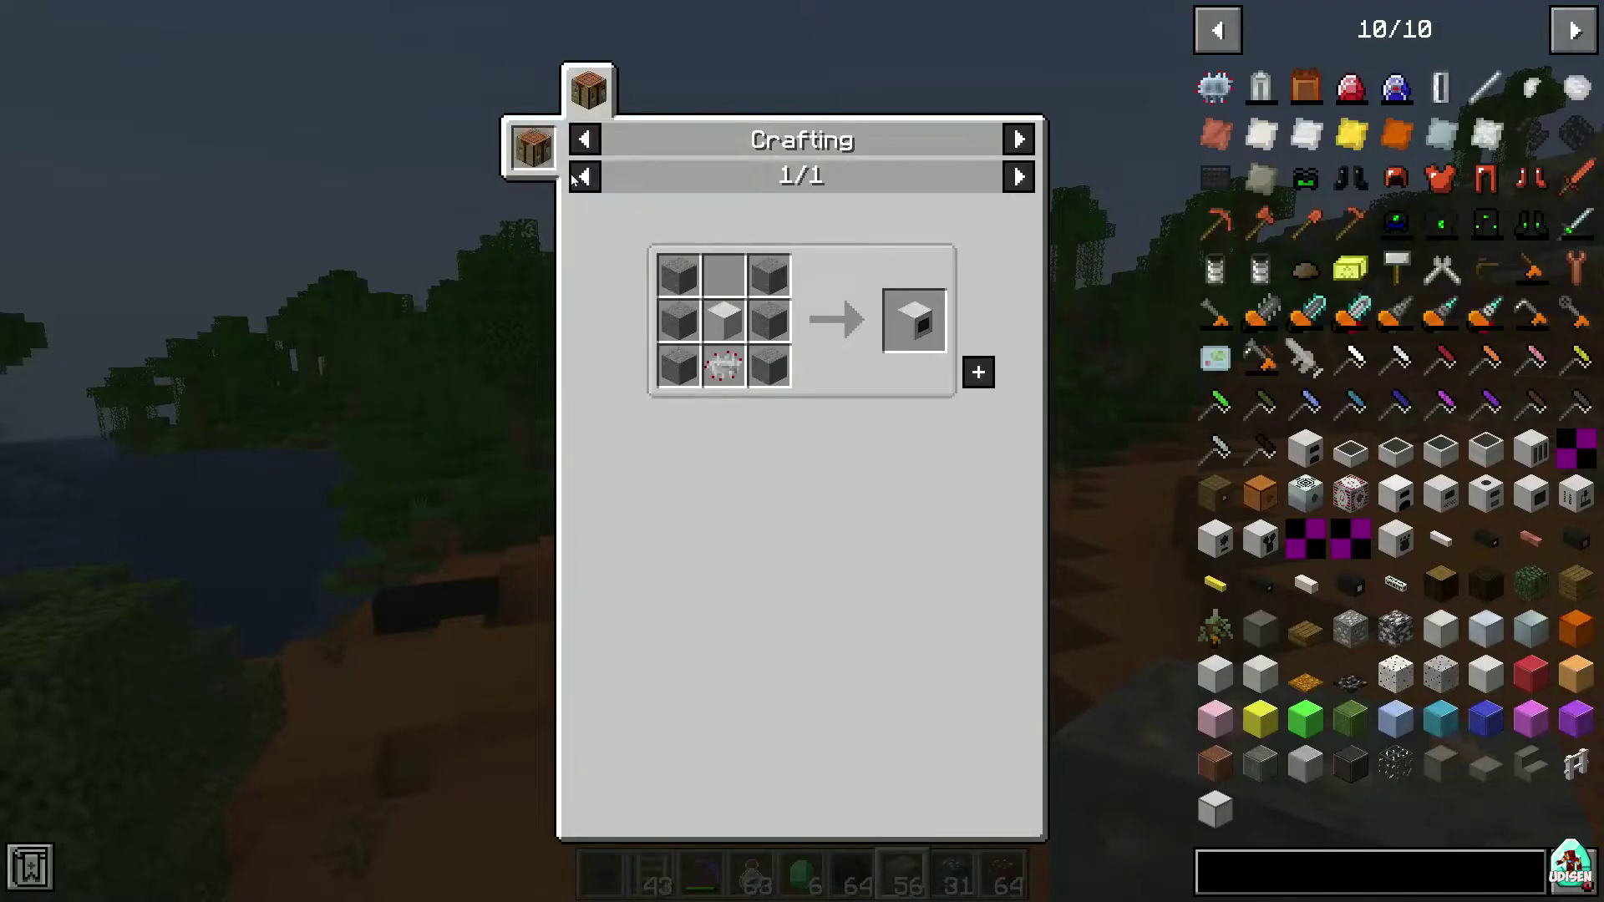
Follow recipes for Basic Machine Casing, Iron Plate, Generator, Battery, Tin Plate and Tin Ingot blasting
left_click(733, 323)
left_click(770, 376)
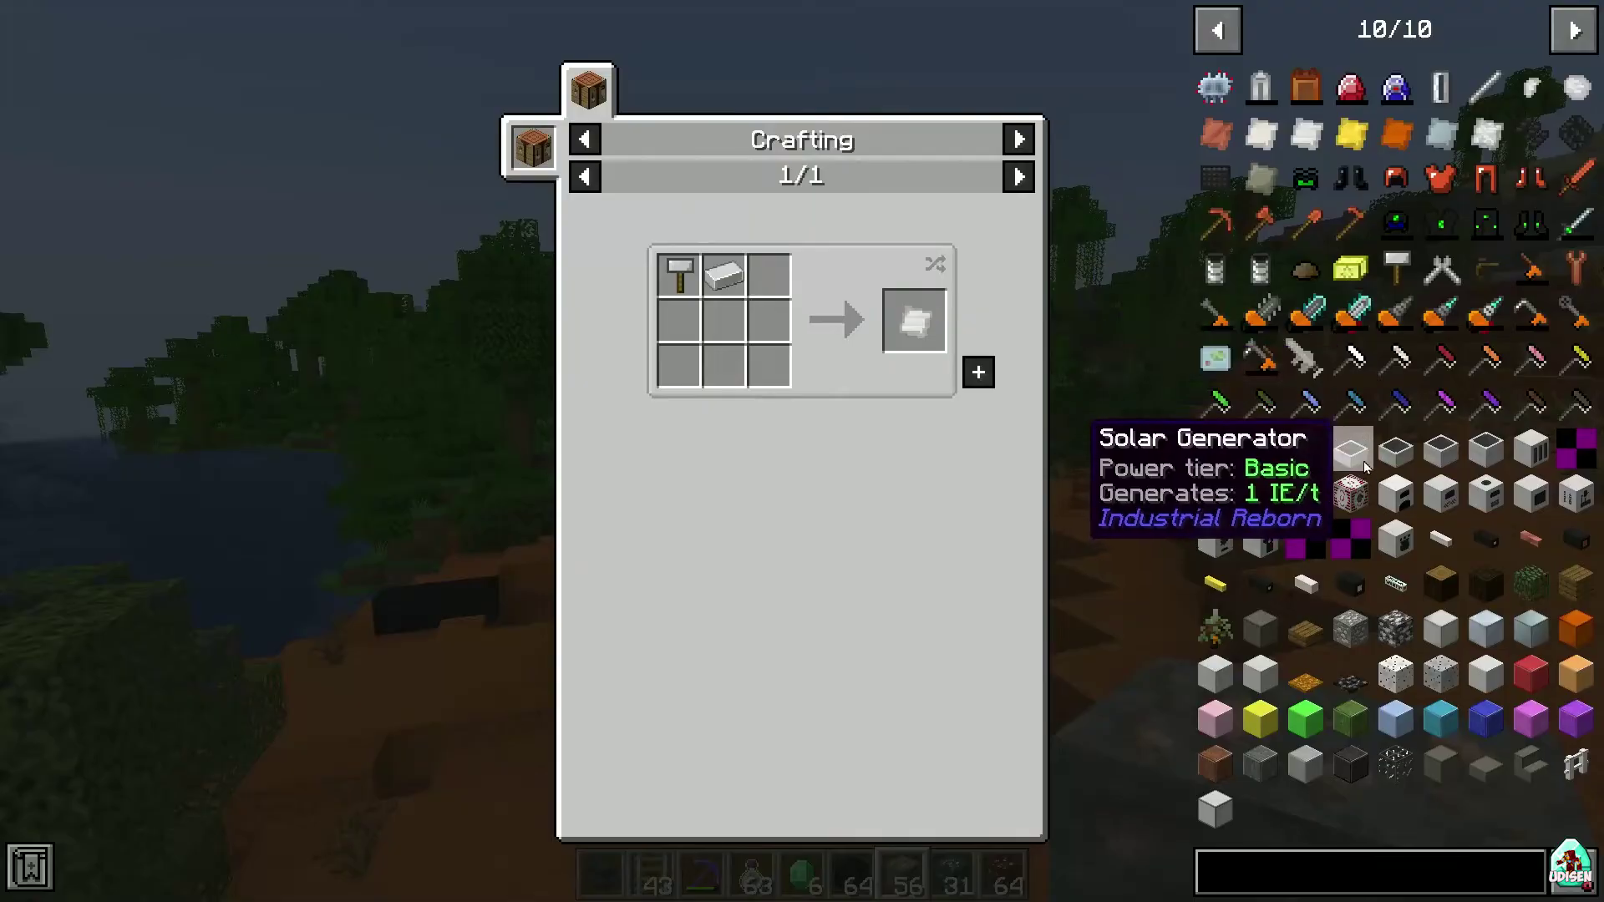
left_click(1305, 450)
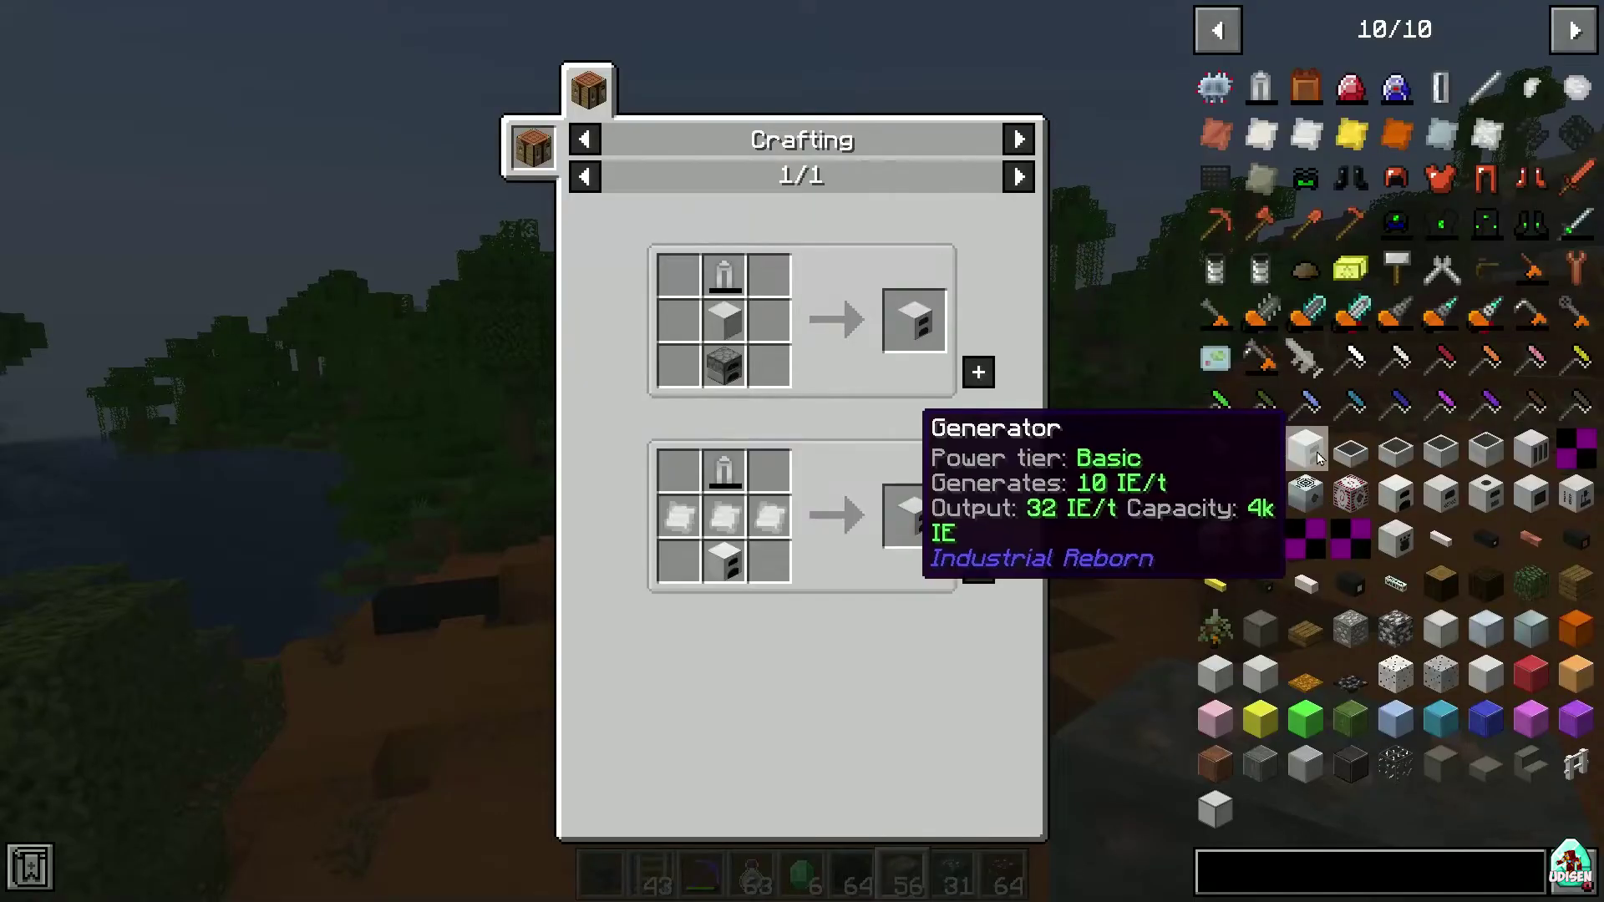
left_click(725, 275)
left_click(767, 364)
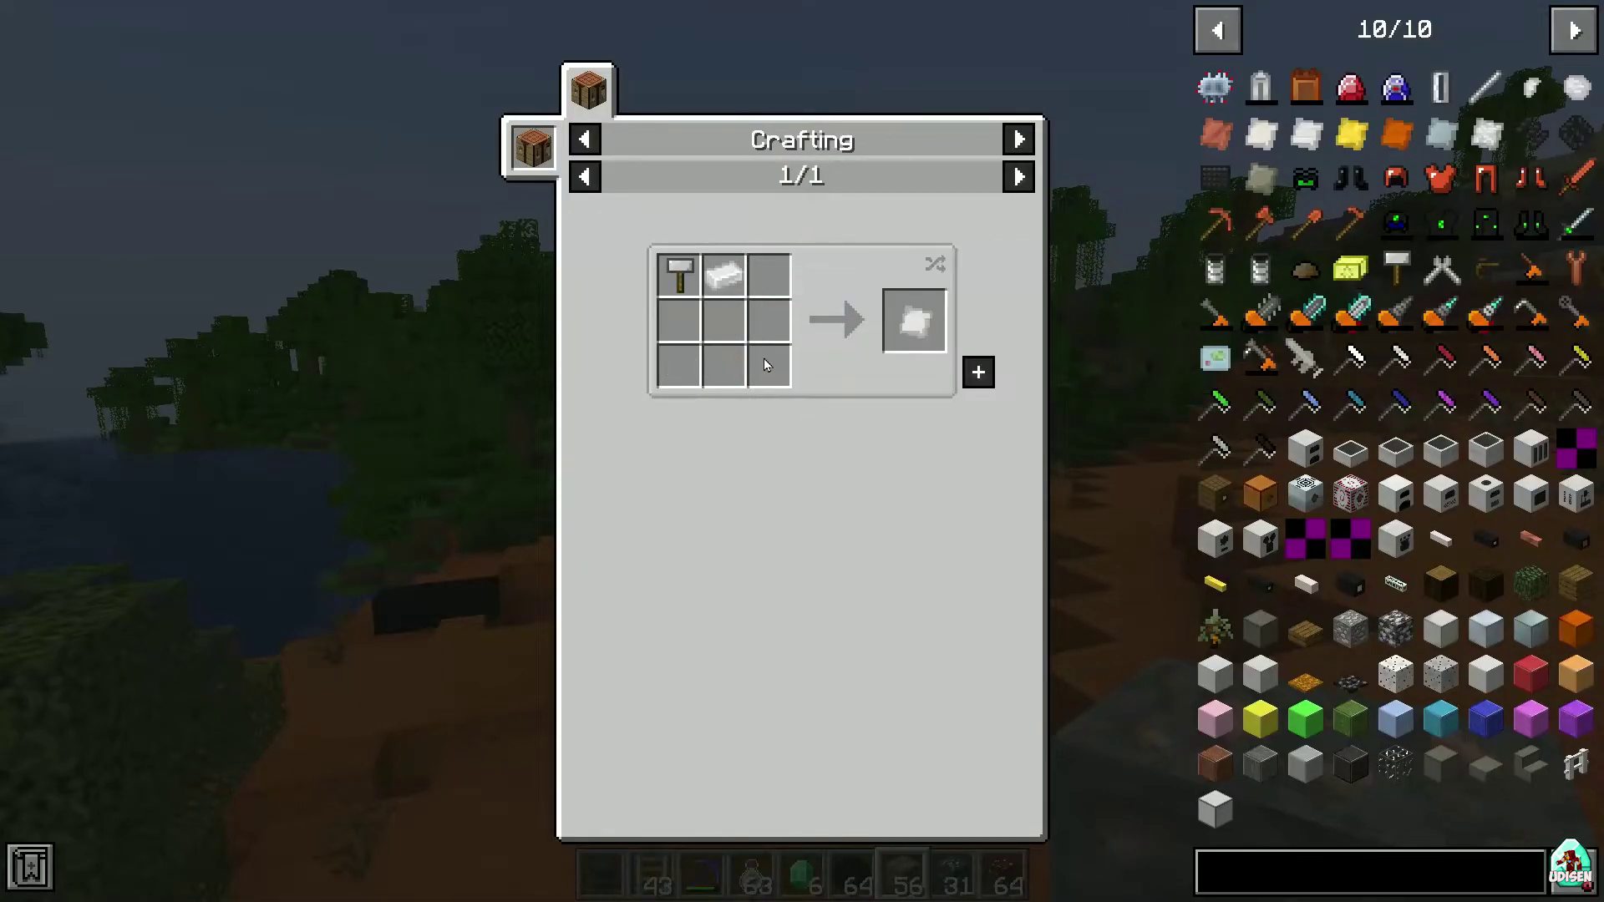
left_click(723, 275)
left_click(648, 87)
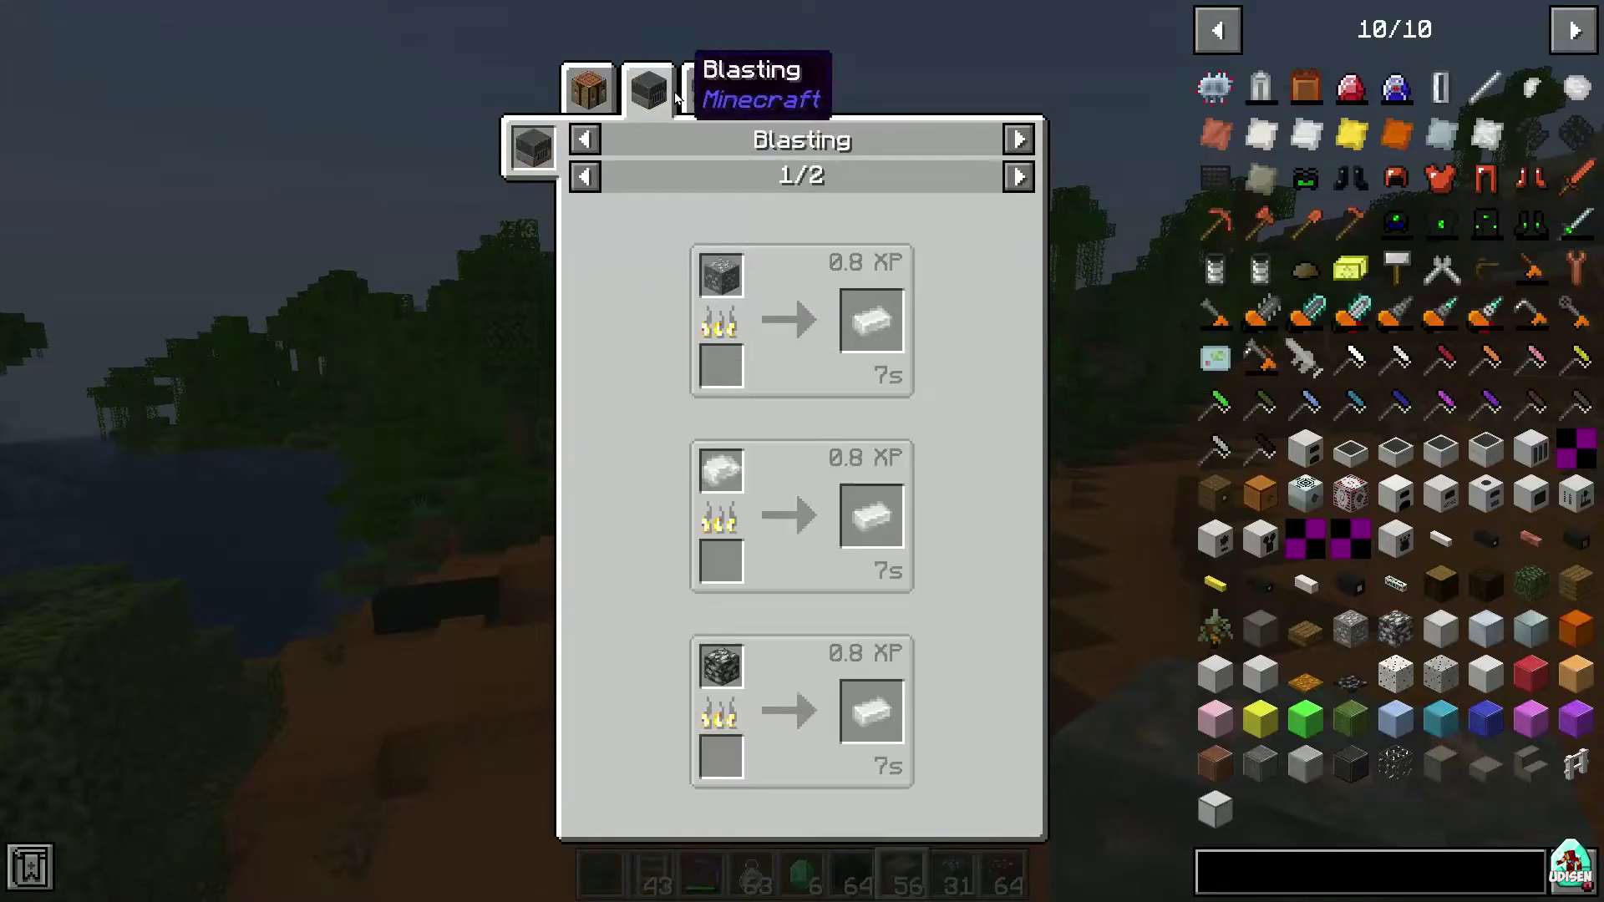
key("Escape")
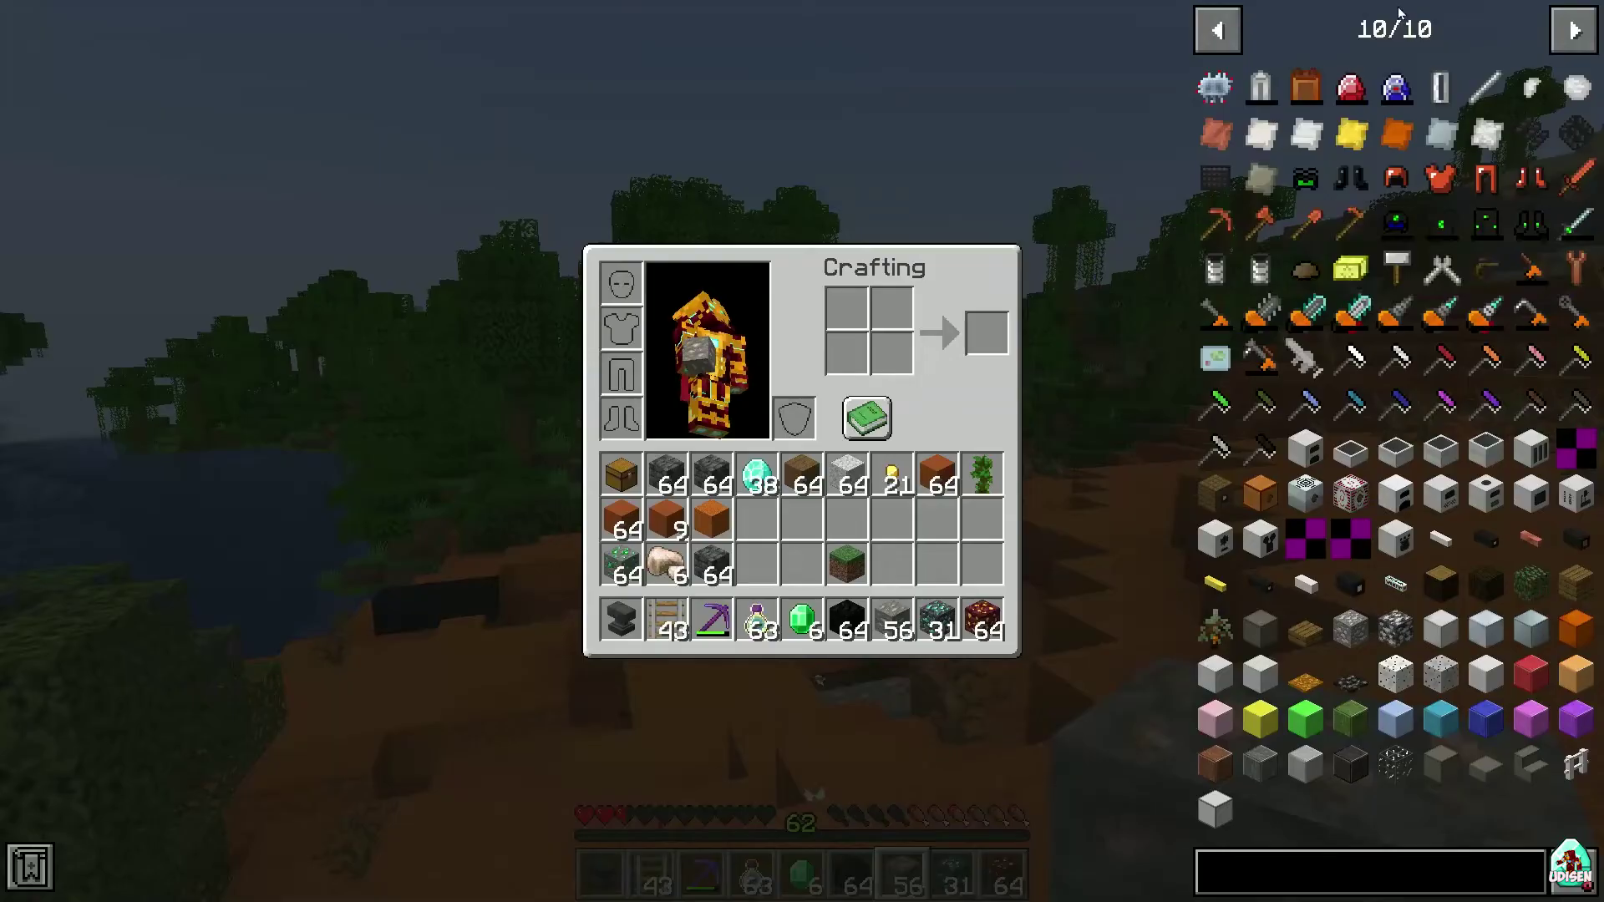
left_click(1215, 18)
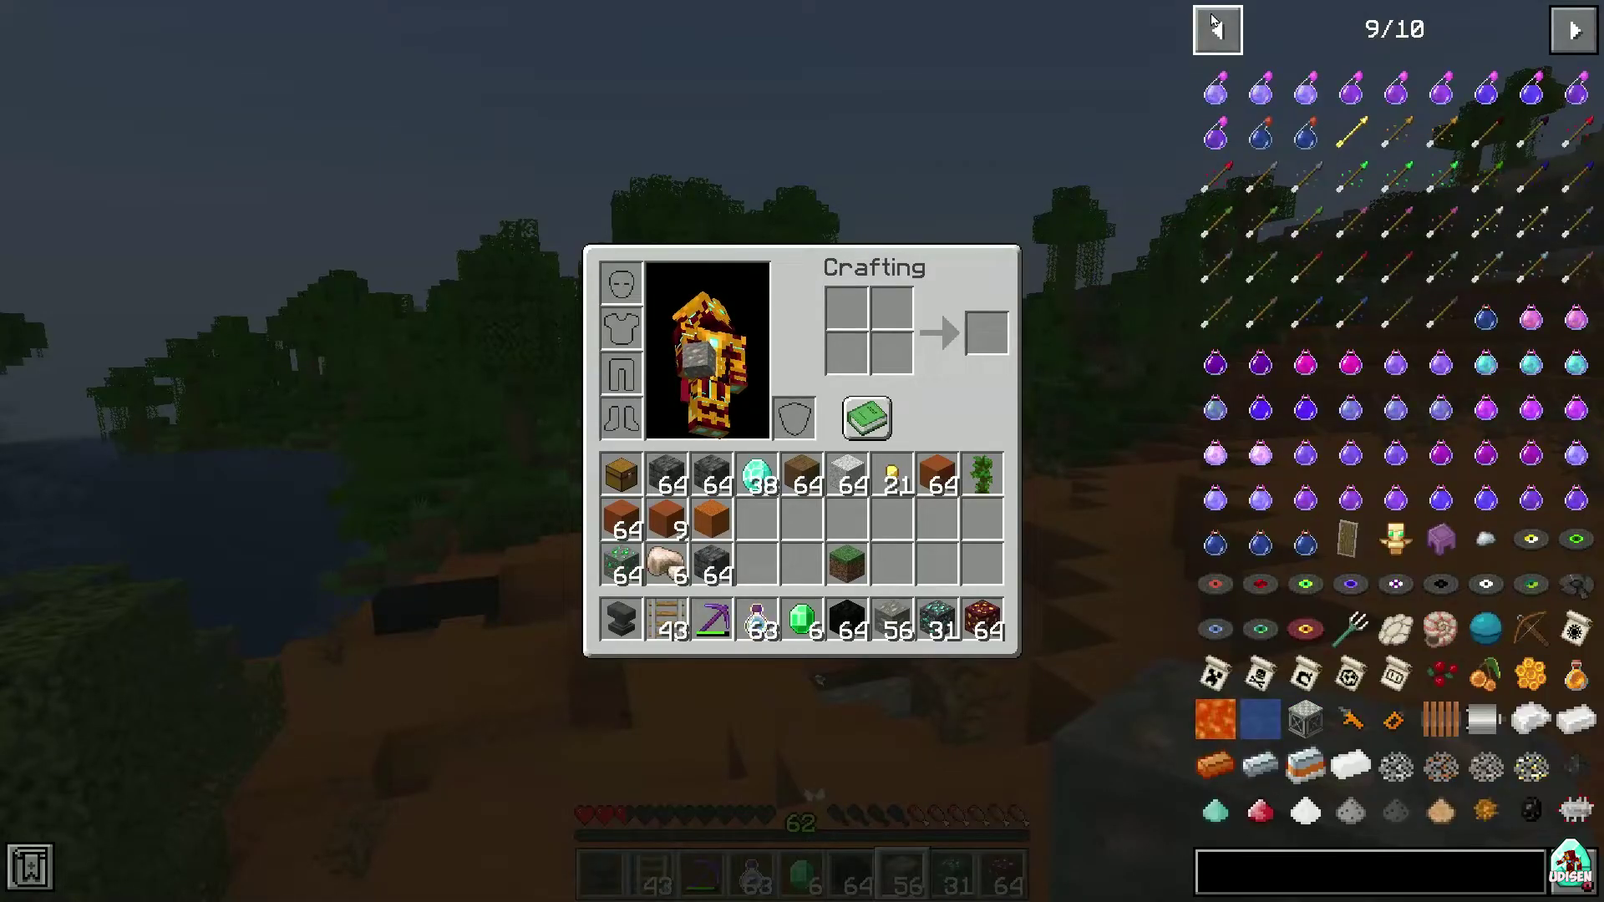
left_click(1214, 17)
left_click(1214, 18)
left_click(1215, 18)
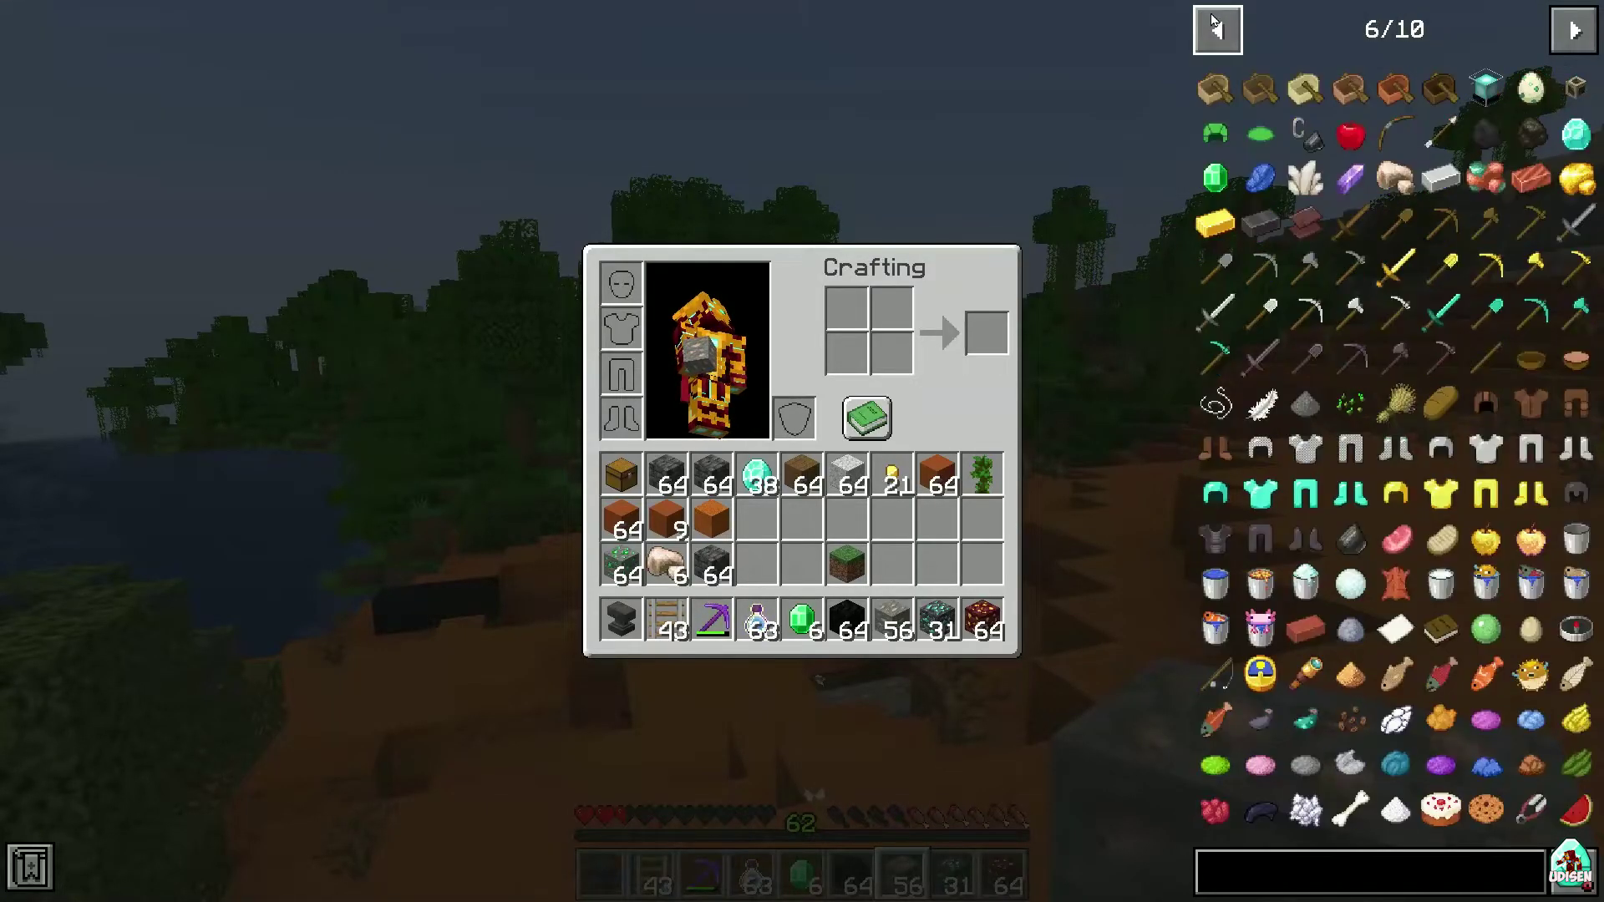
left_click(1214, 17)
left_click(1211, 13)
left_click(1211, 13)
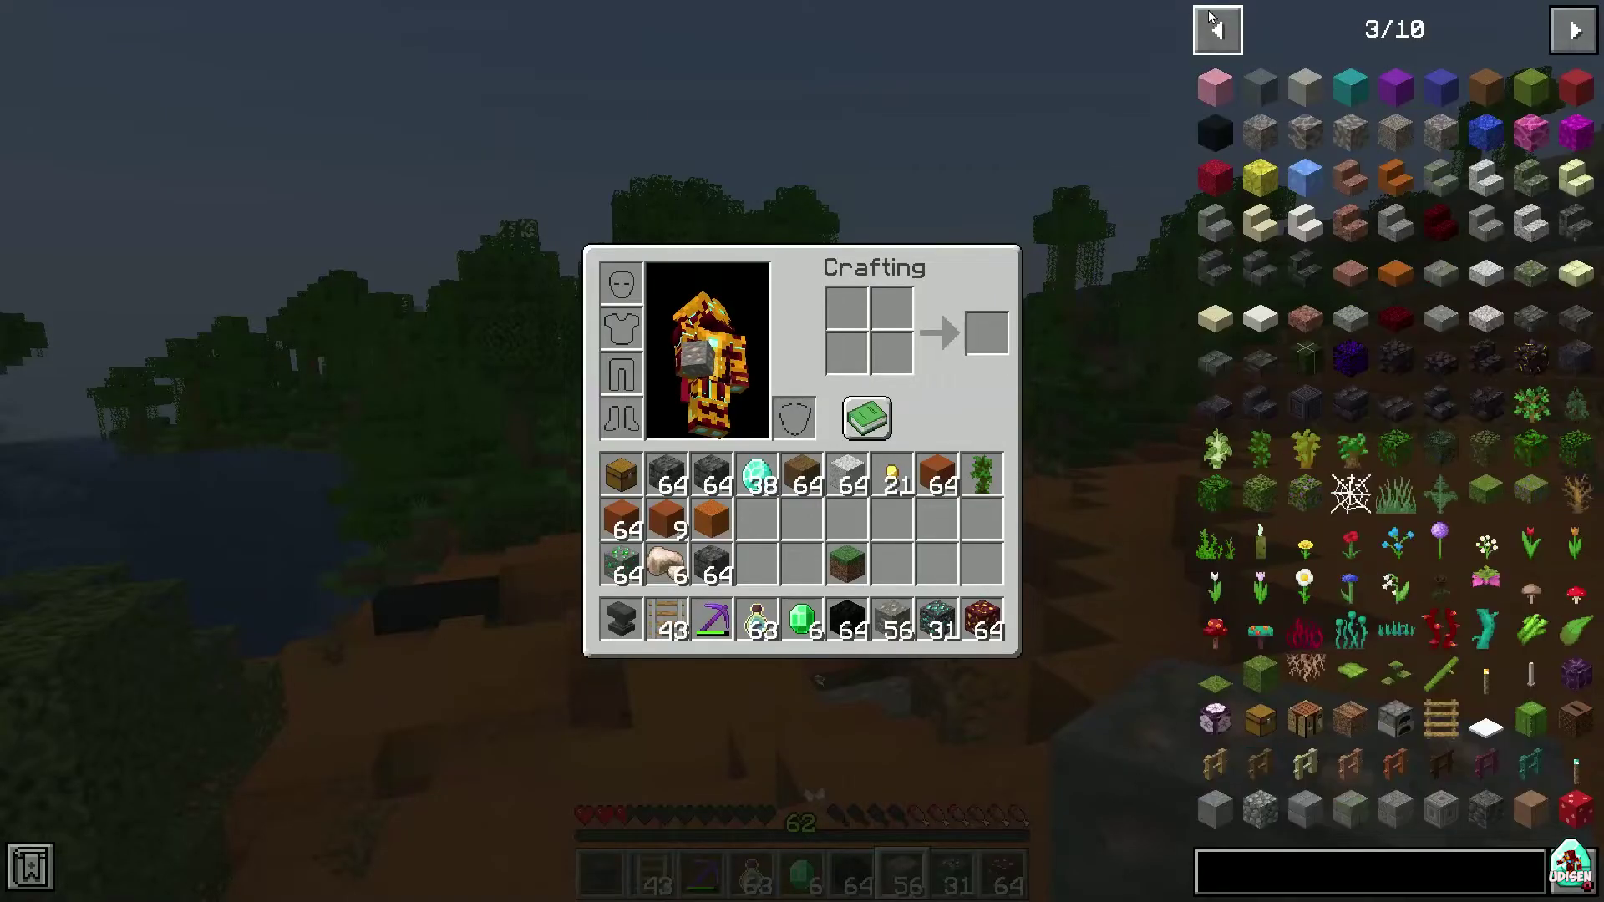
left_click(1211, 13)
left_click(1211, 14)
left_click(1211, 13)
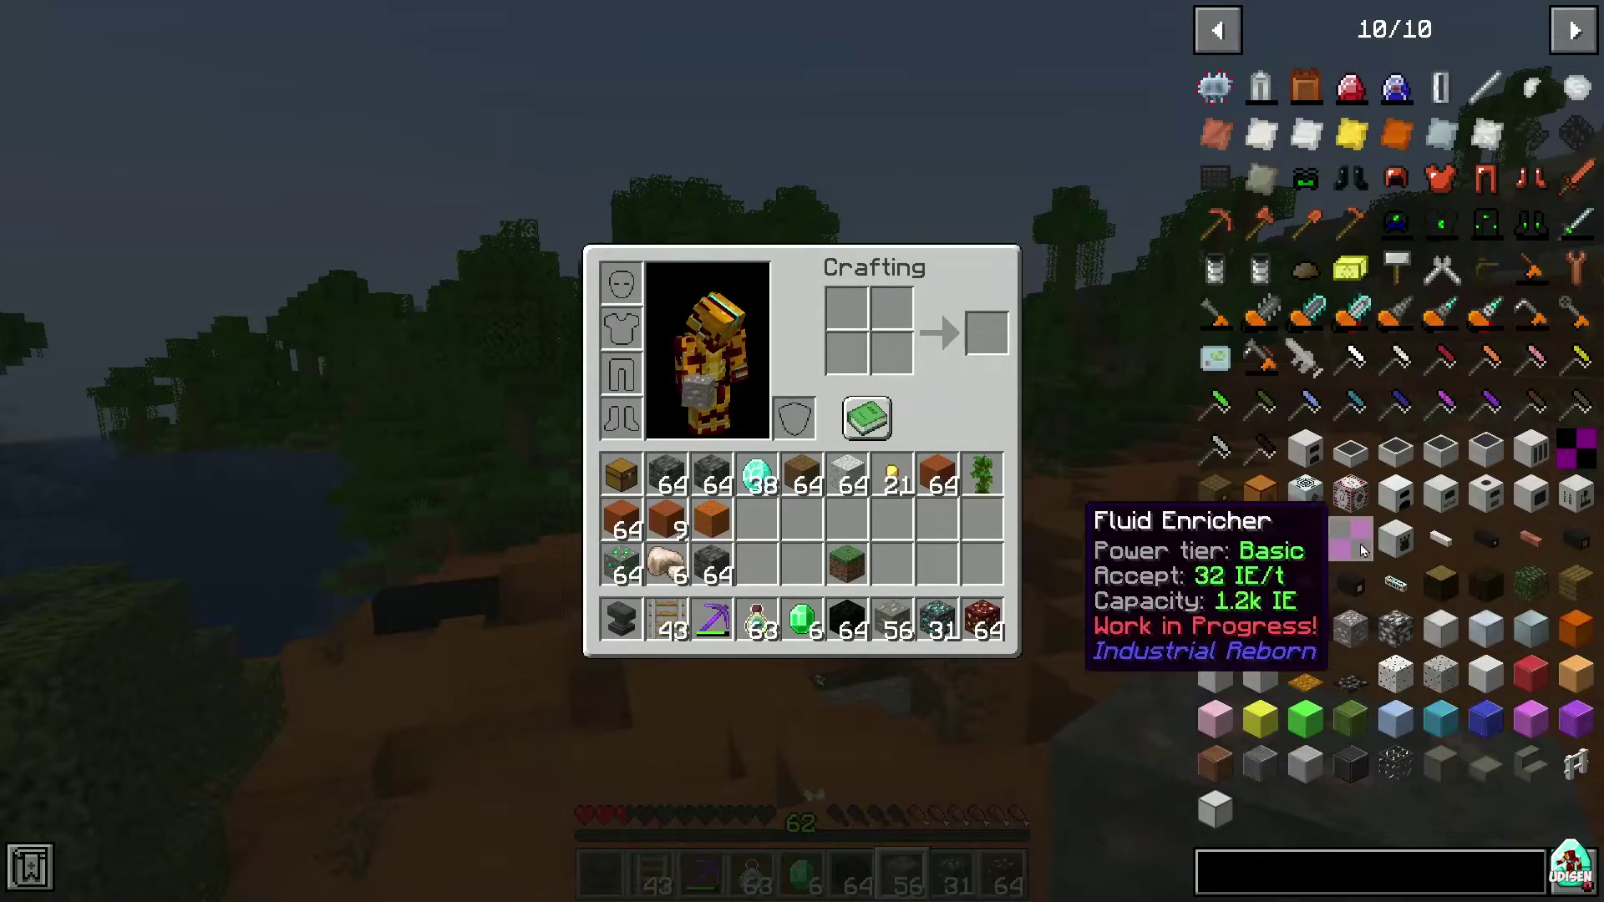
left_click(1457, 490)
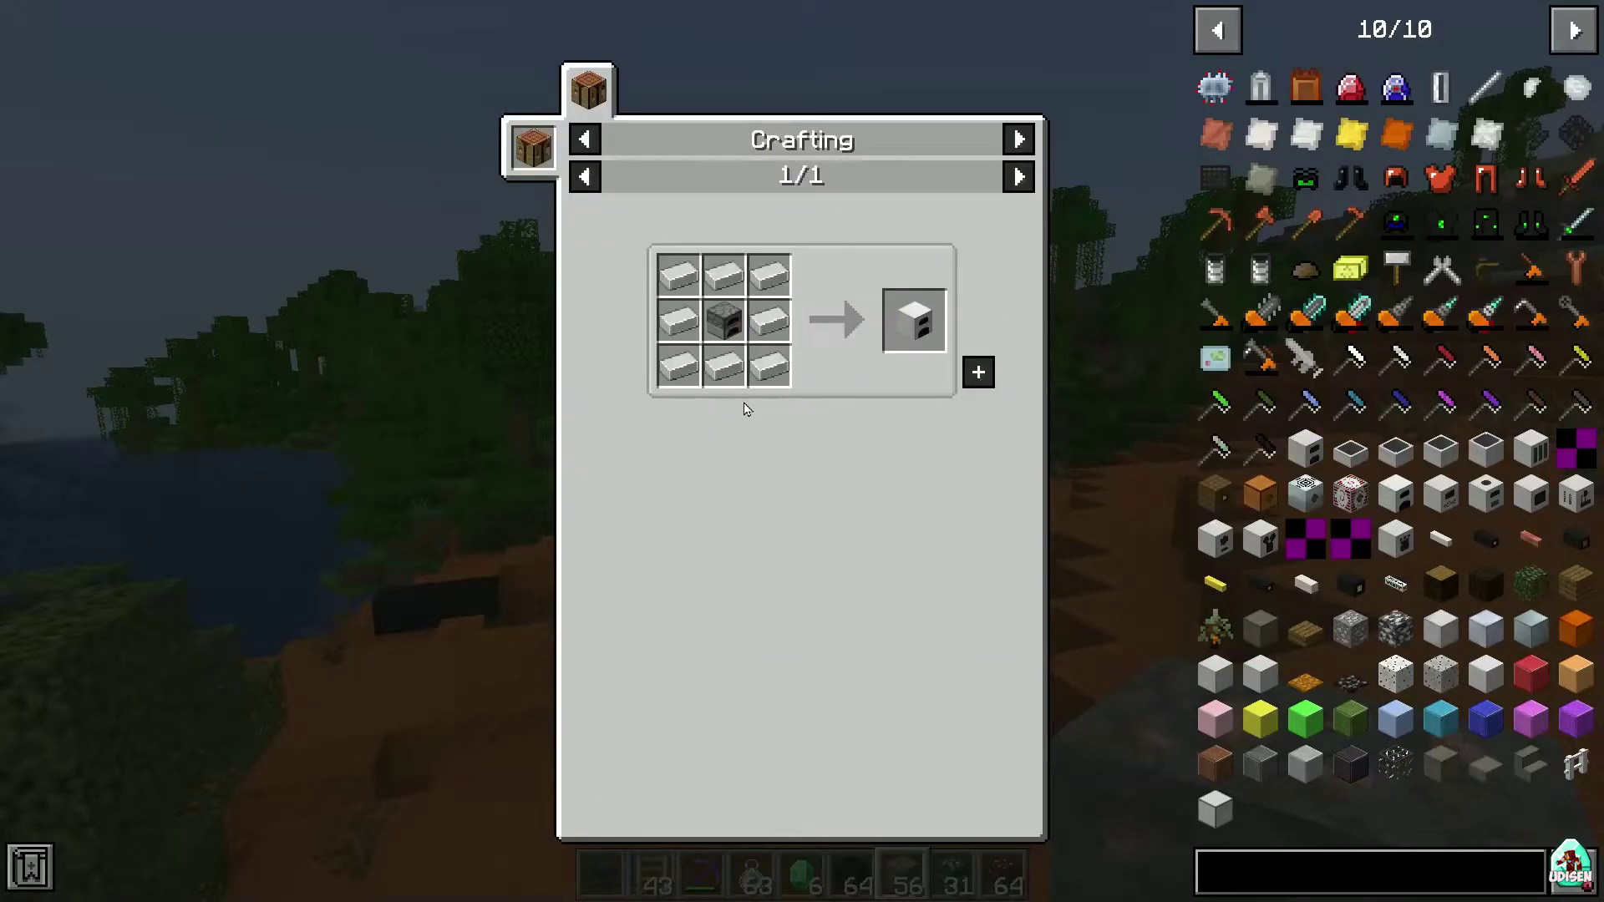
key("Escape")
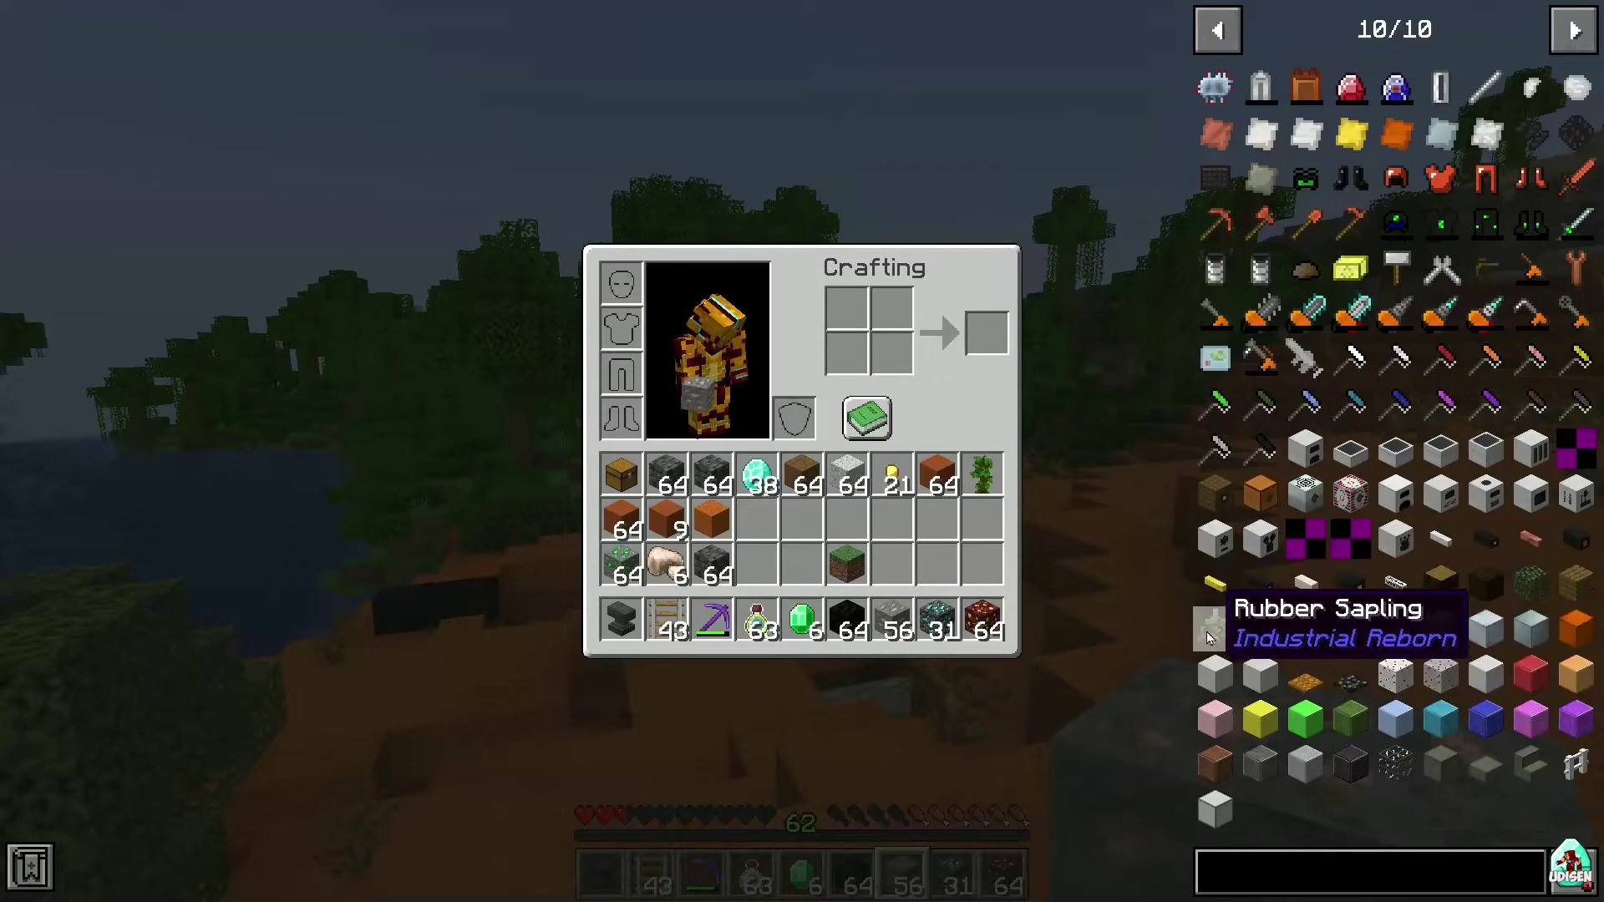
Take Insulated Tin Cables from the JEI list and move the stack into the hotbar
right_click(1476, 539)
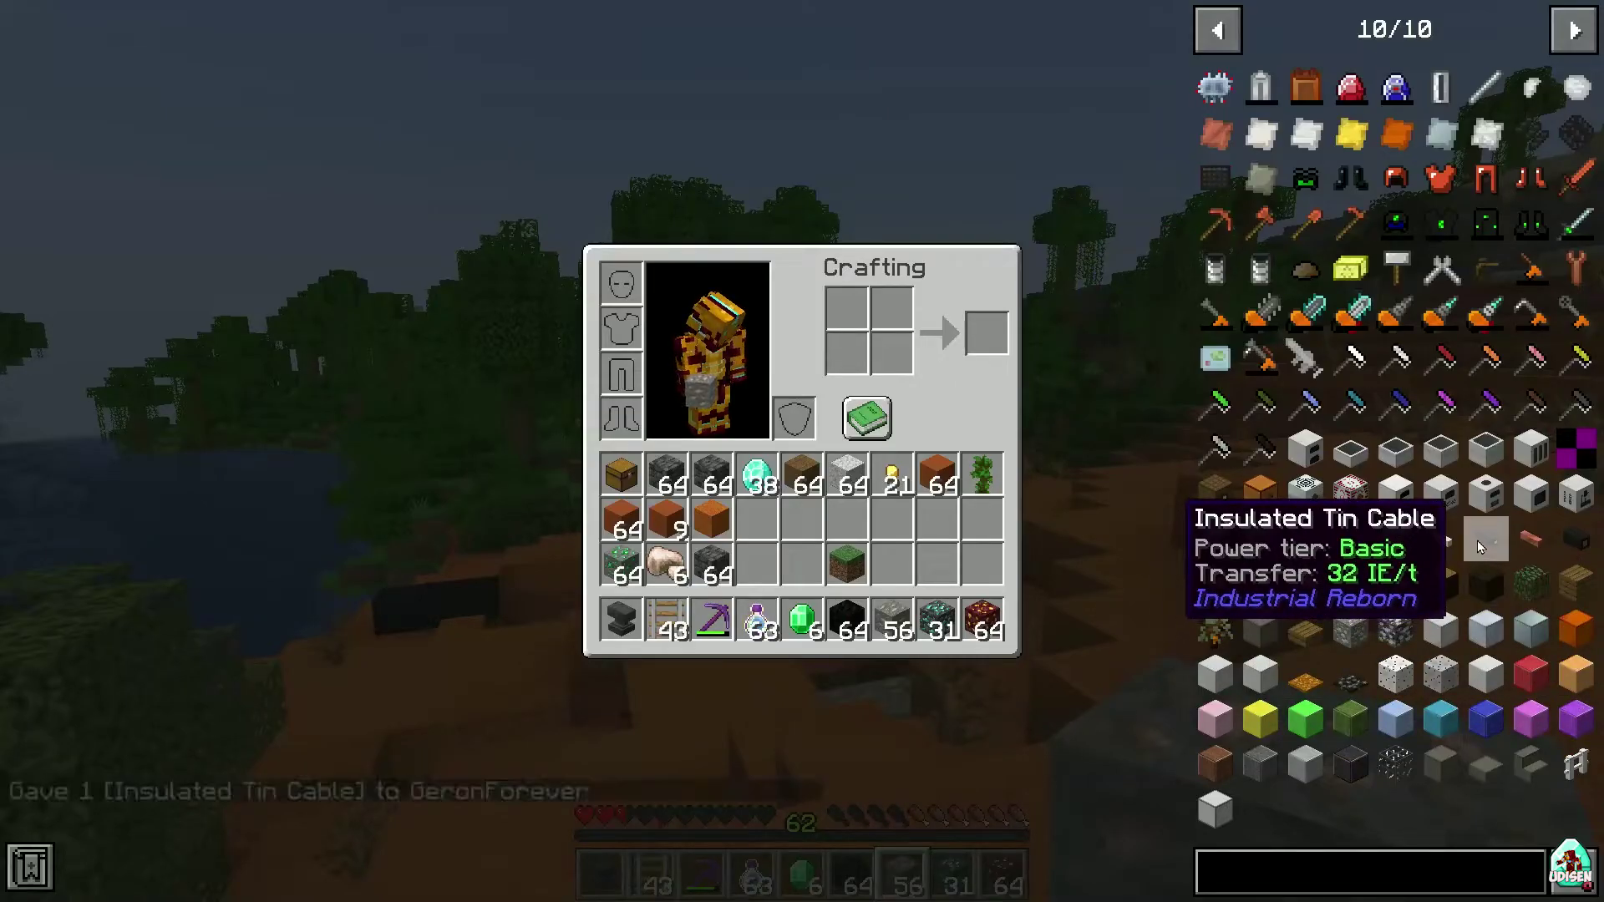
right_click(1477, 538)
right_click(1477, 538)
right_click(1477, 539)
right_click(1477, 538)
right_click(1477, 539)
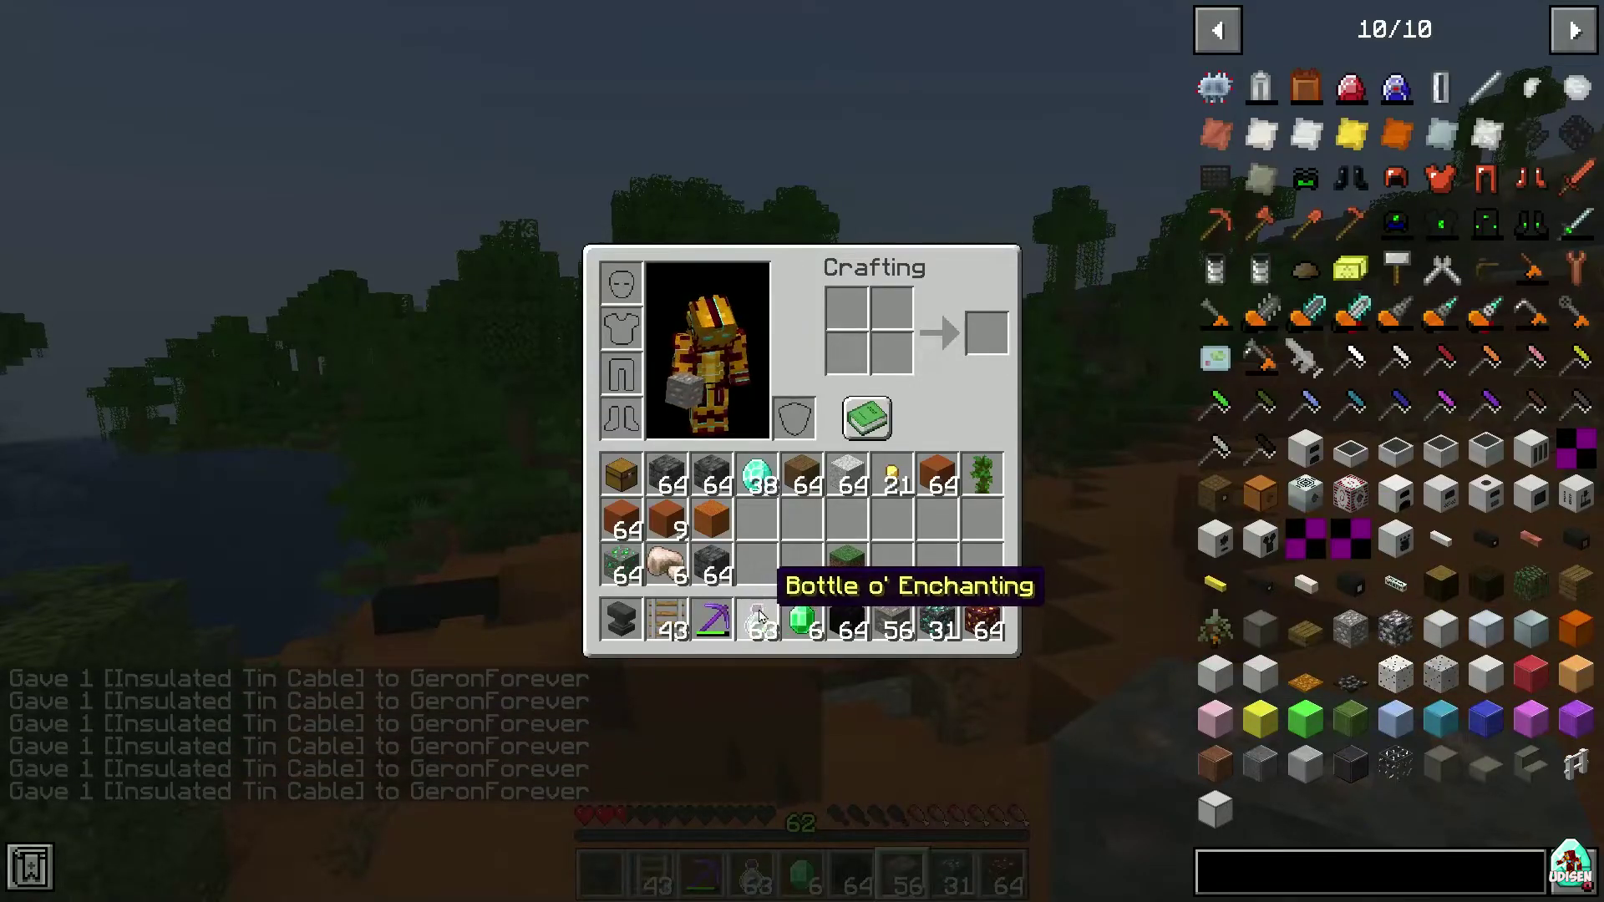
key("e")
key("e")
left_click(756, 520)
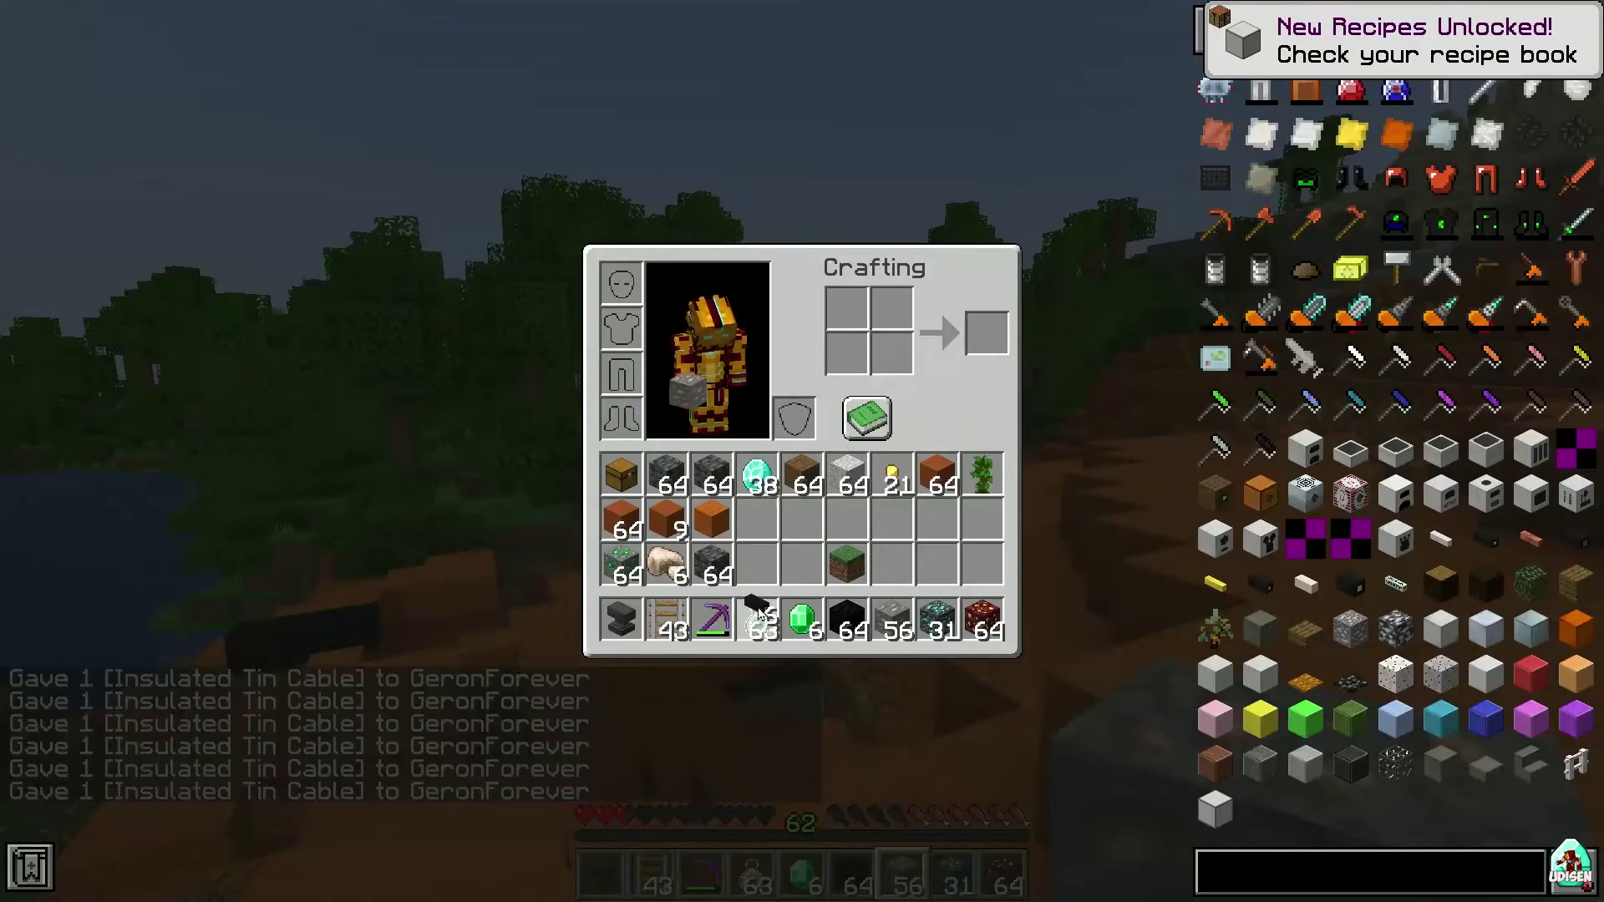
key("e")
Lay the Insulated Tin Cables on the ground in an L-shaped line
scroll(801, 451, "up", 3)
scroll(802, 451, "down", 1)
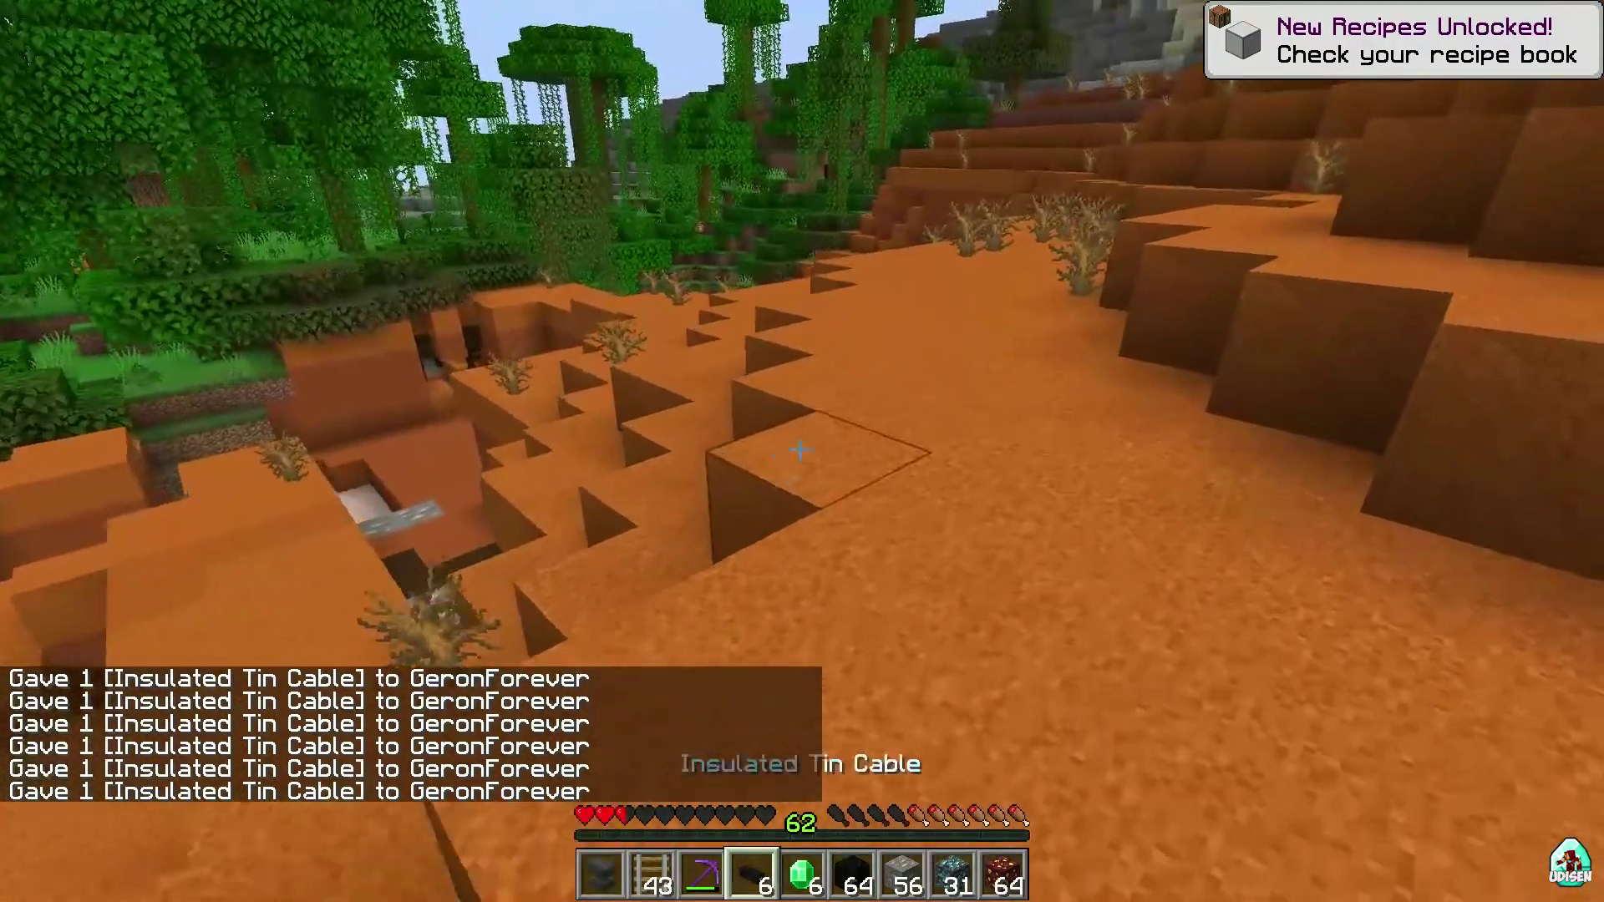
right_click(802, 451)
right_click(801, 451)
right_click(800, 450)
right_click(800, 451)
right_click(800, 451)
right_click(800, 450)
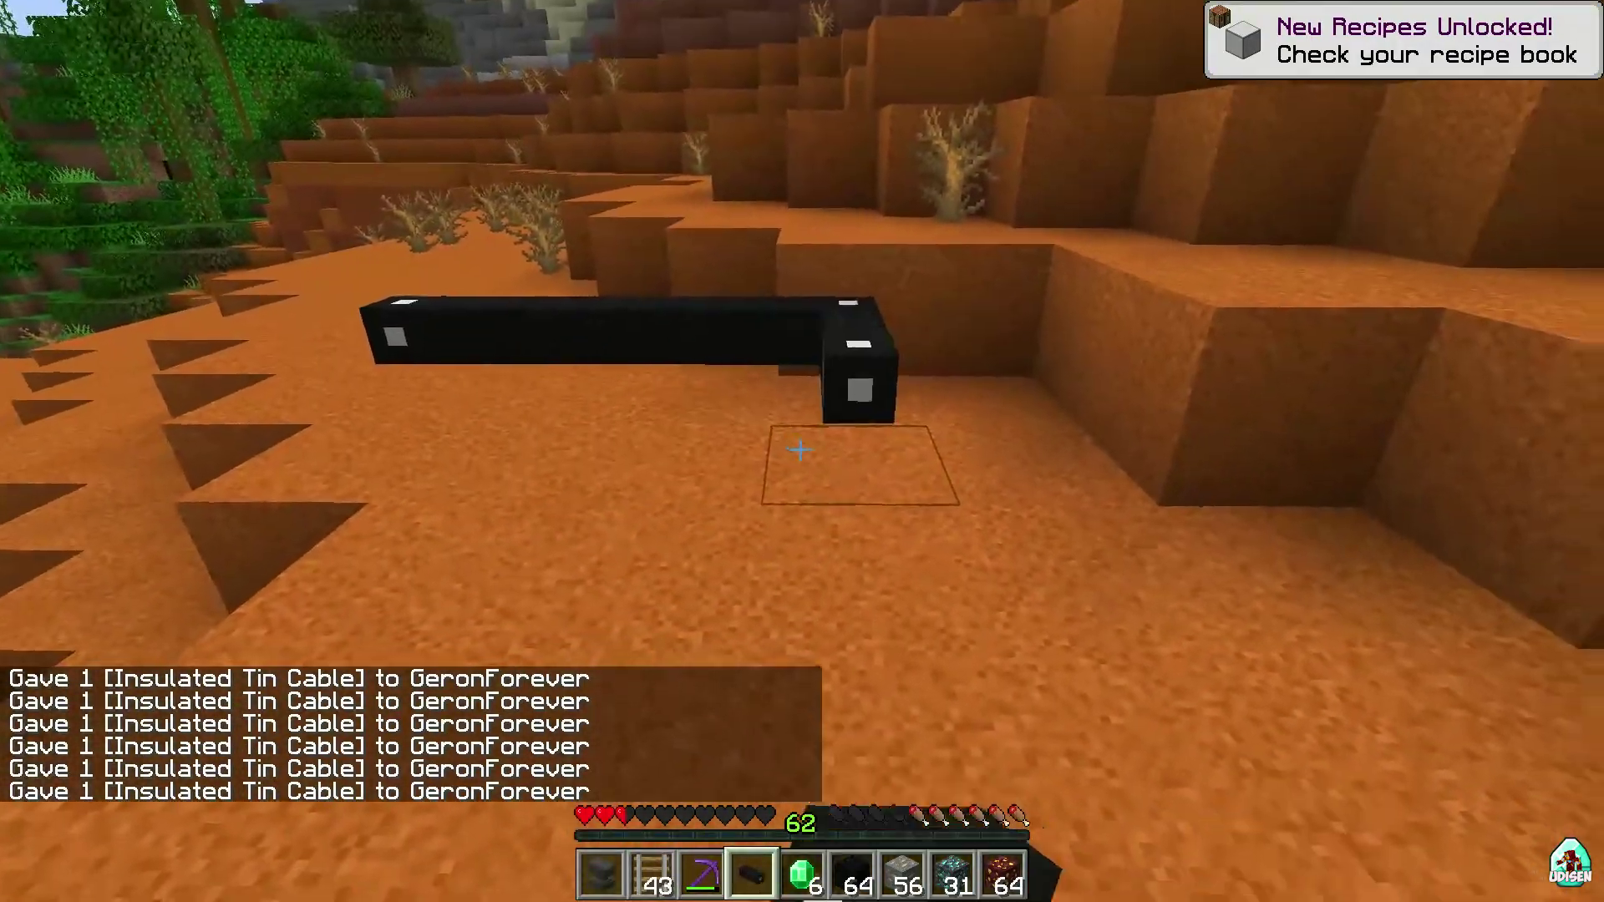
key("e")
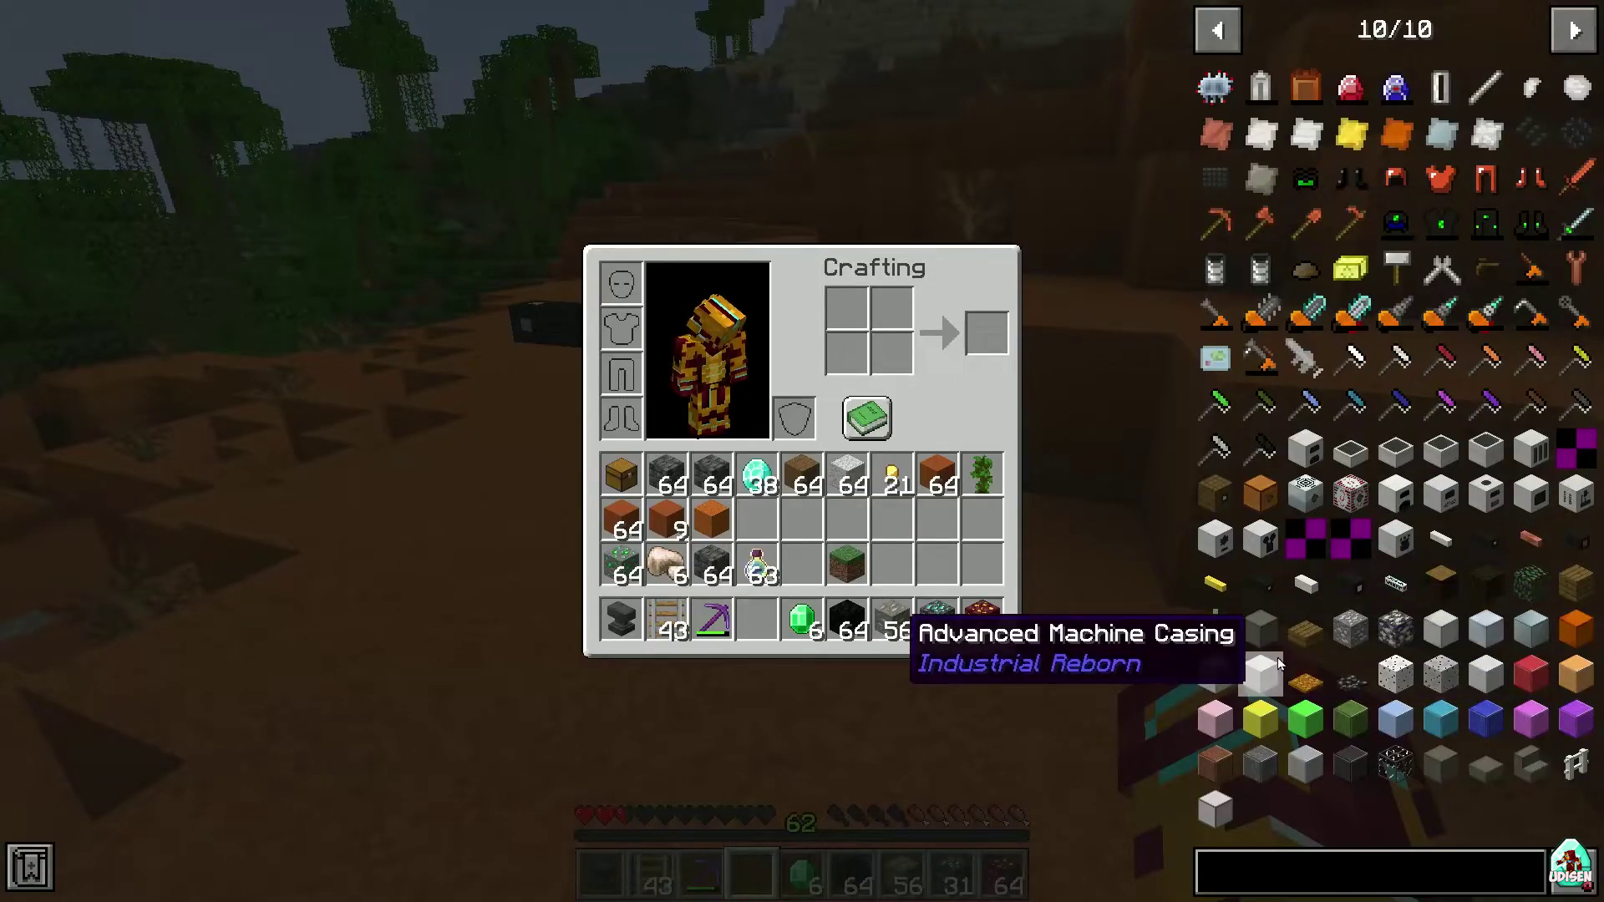
Take an MFE from the JEI item list and show its crafting recipe with R
key("ctrl+o")
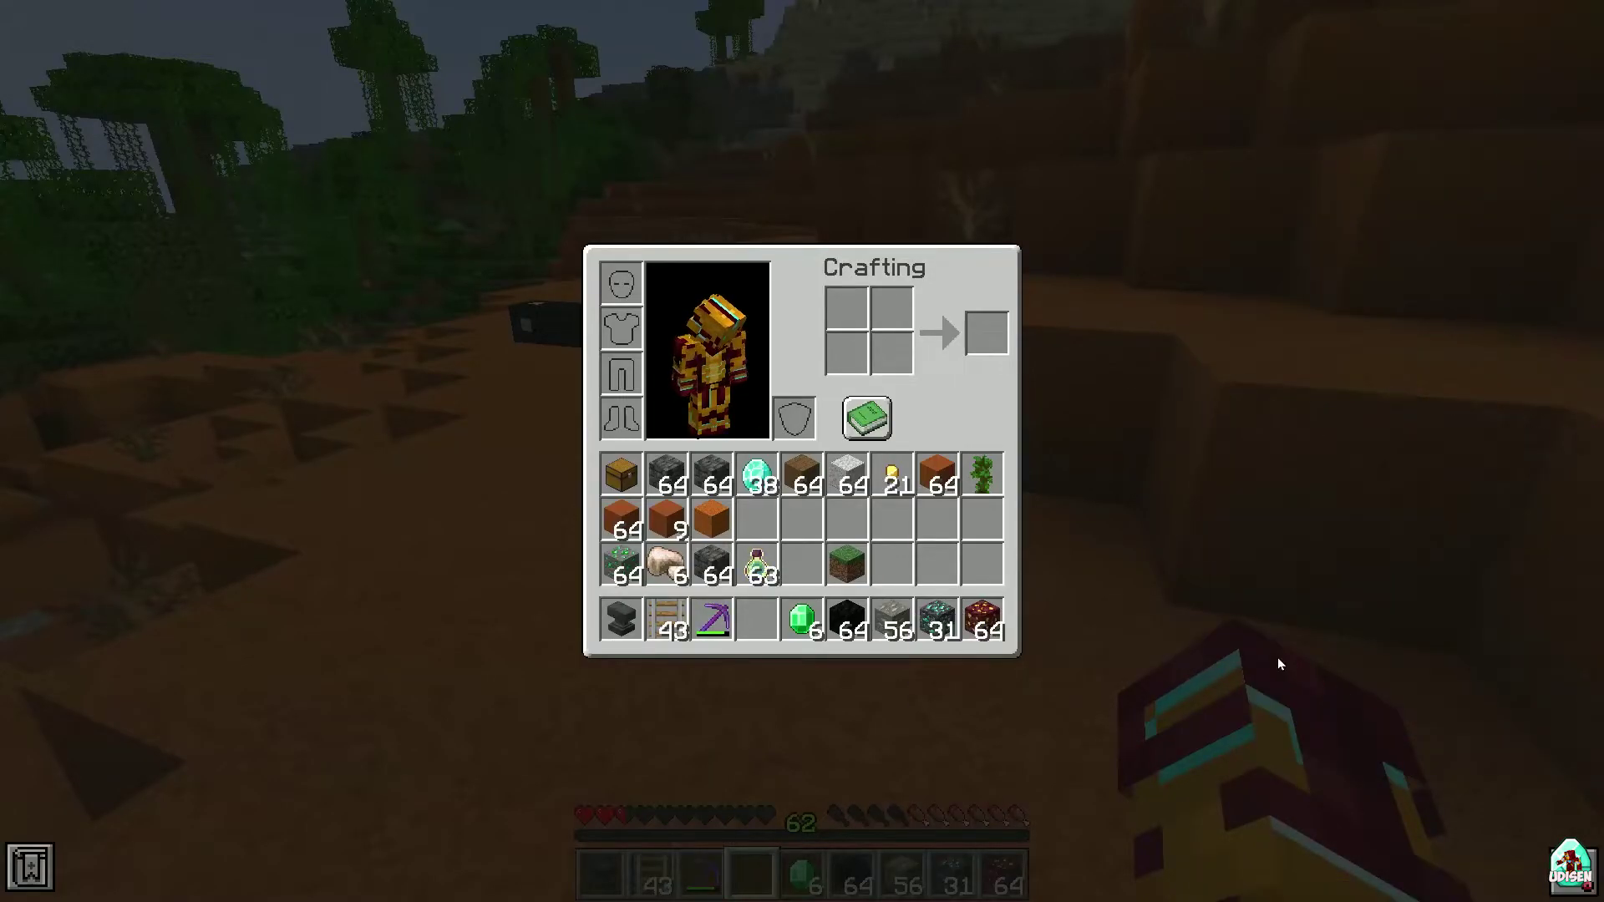
key("ctrl+o")
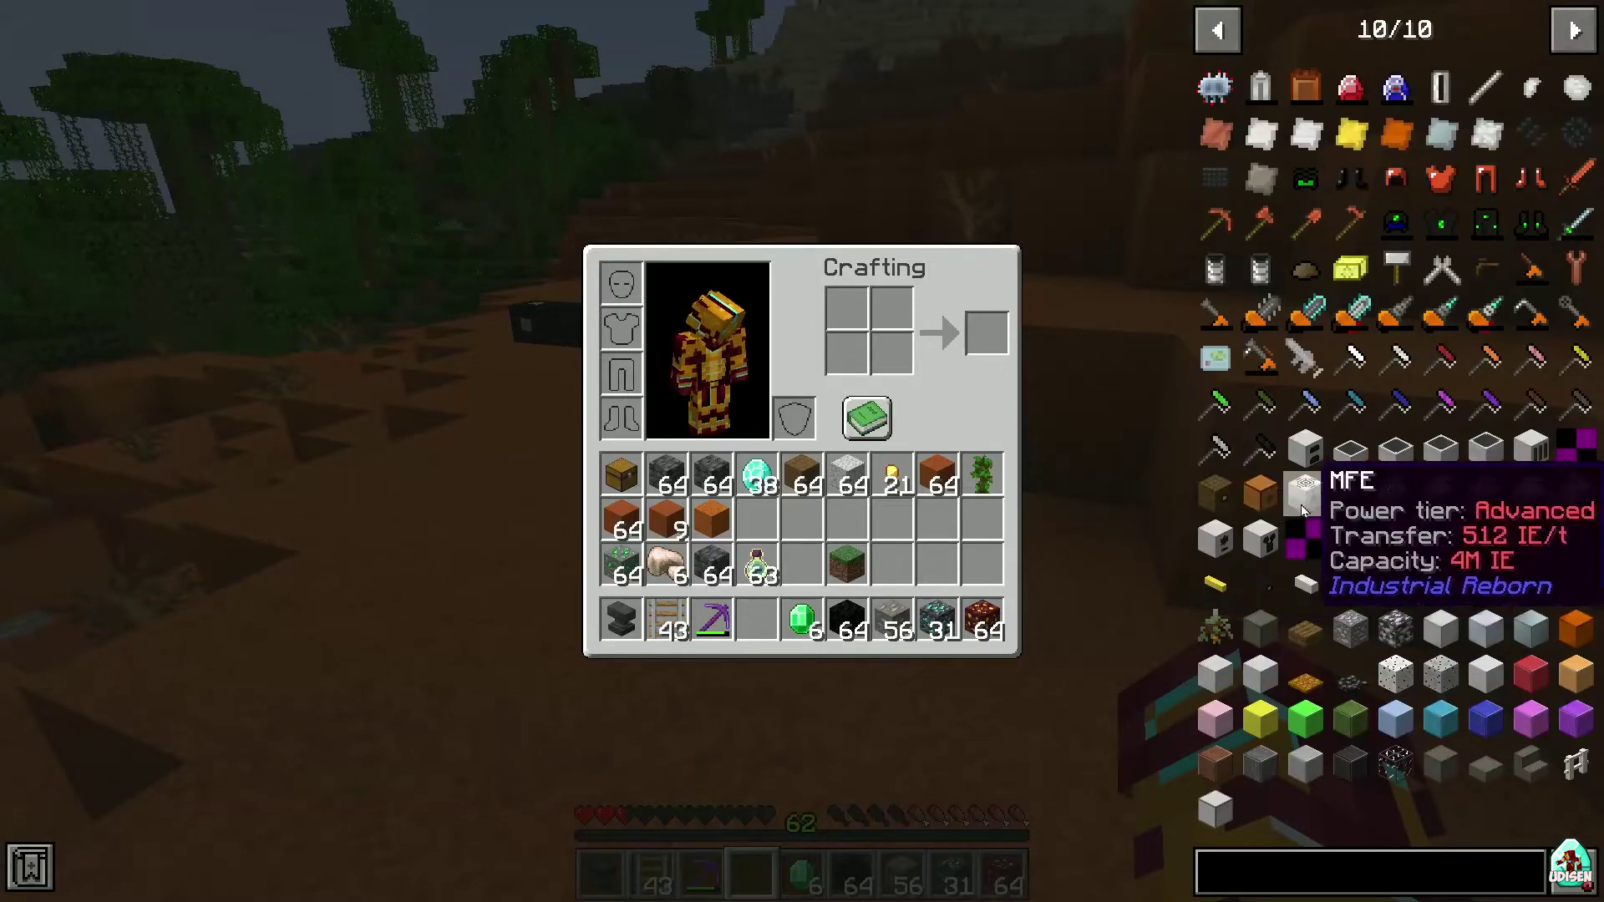
left_click(1215, 539)
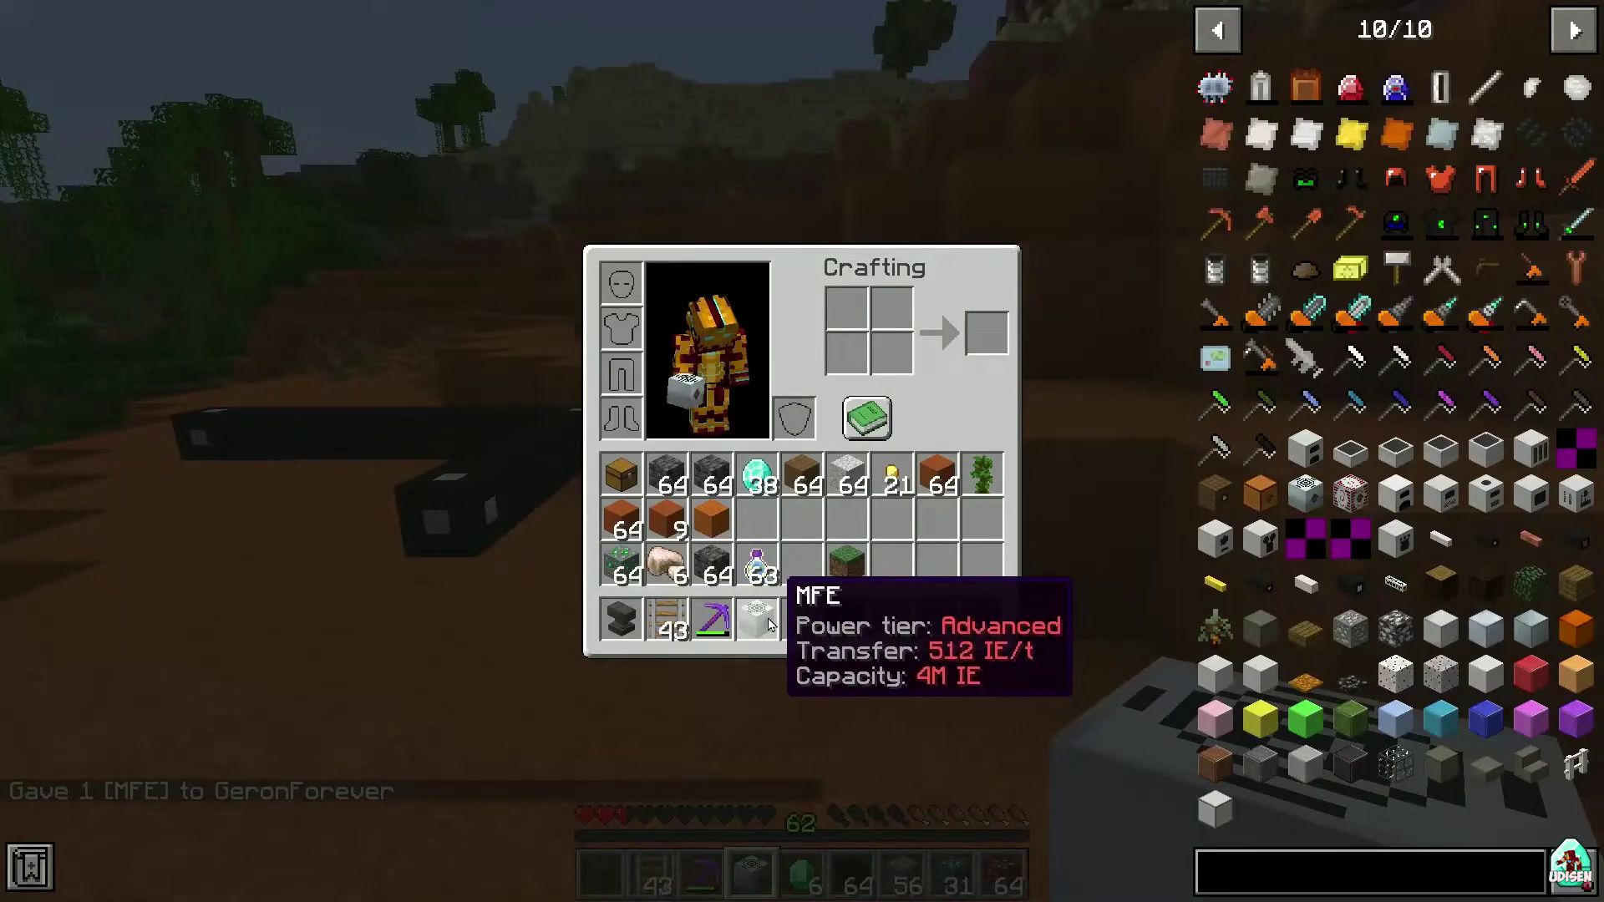
key("r")
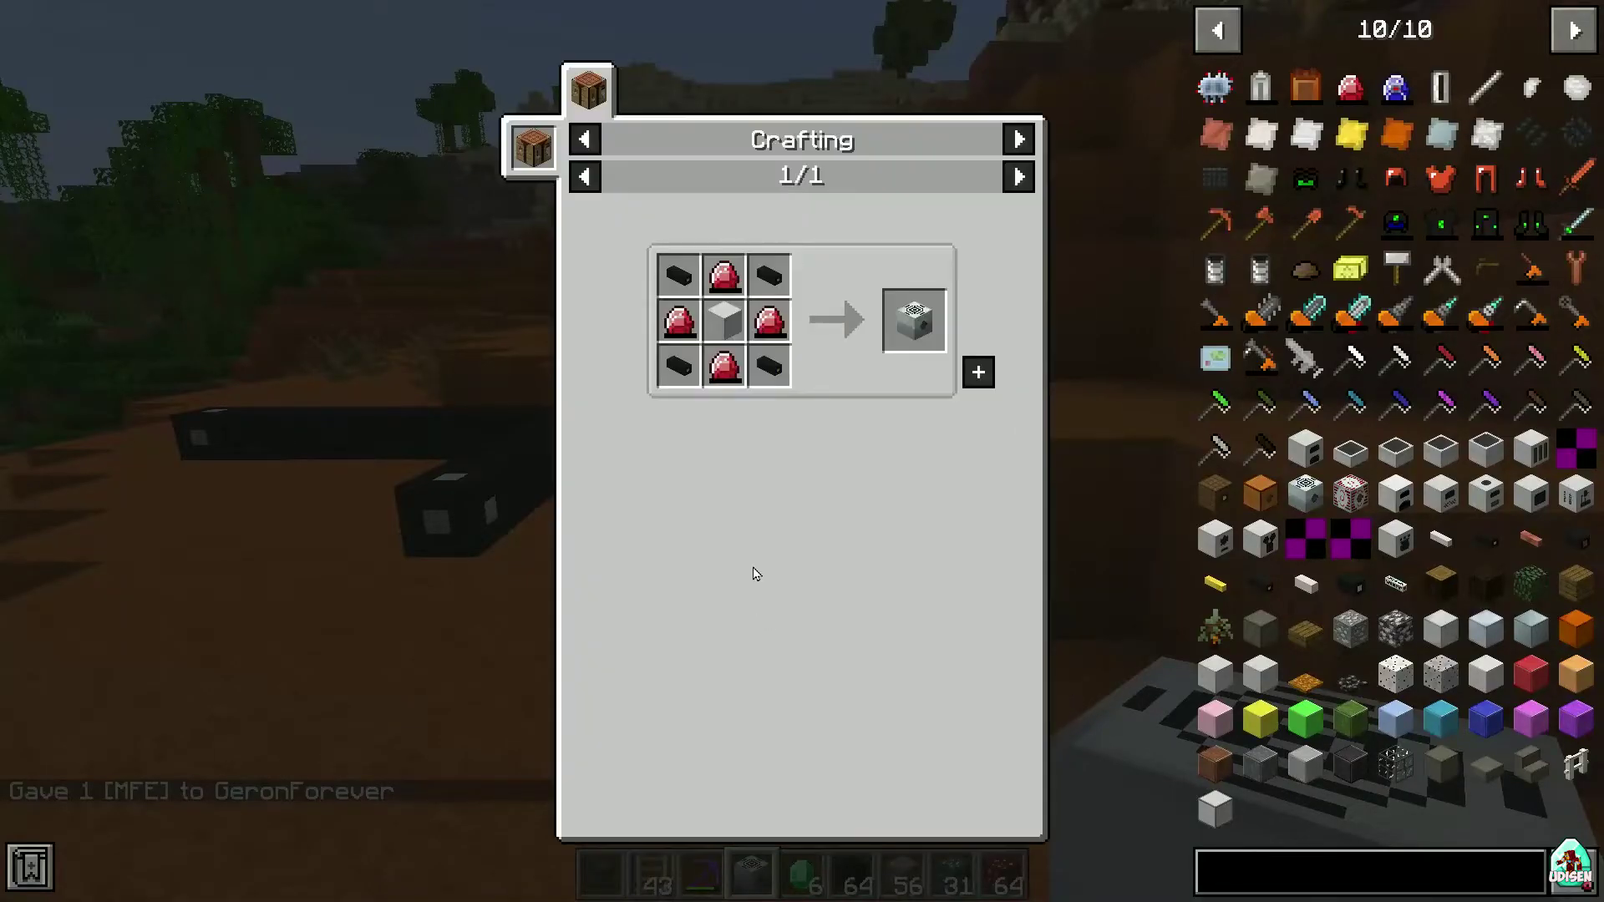
Follow recipes for Energy Crystal, Energium Dust, Diamond Dust, Crusher, Basic Machine Casing and Iron Plate
left_click(779, 333)
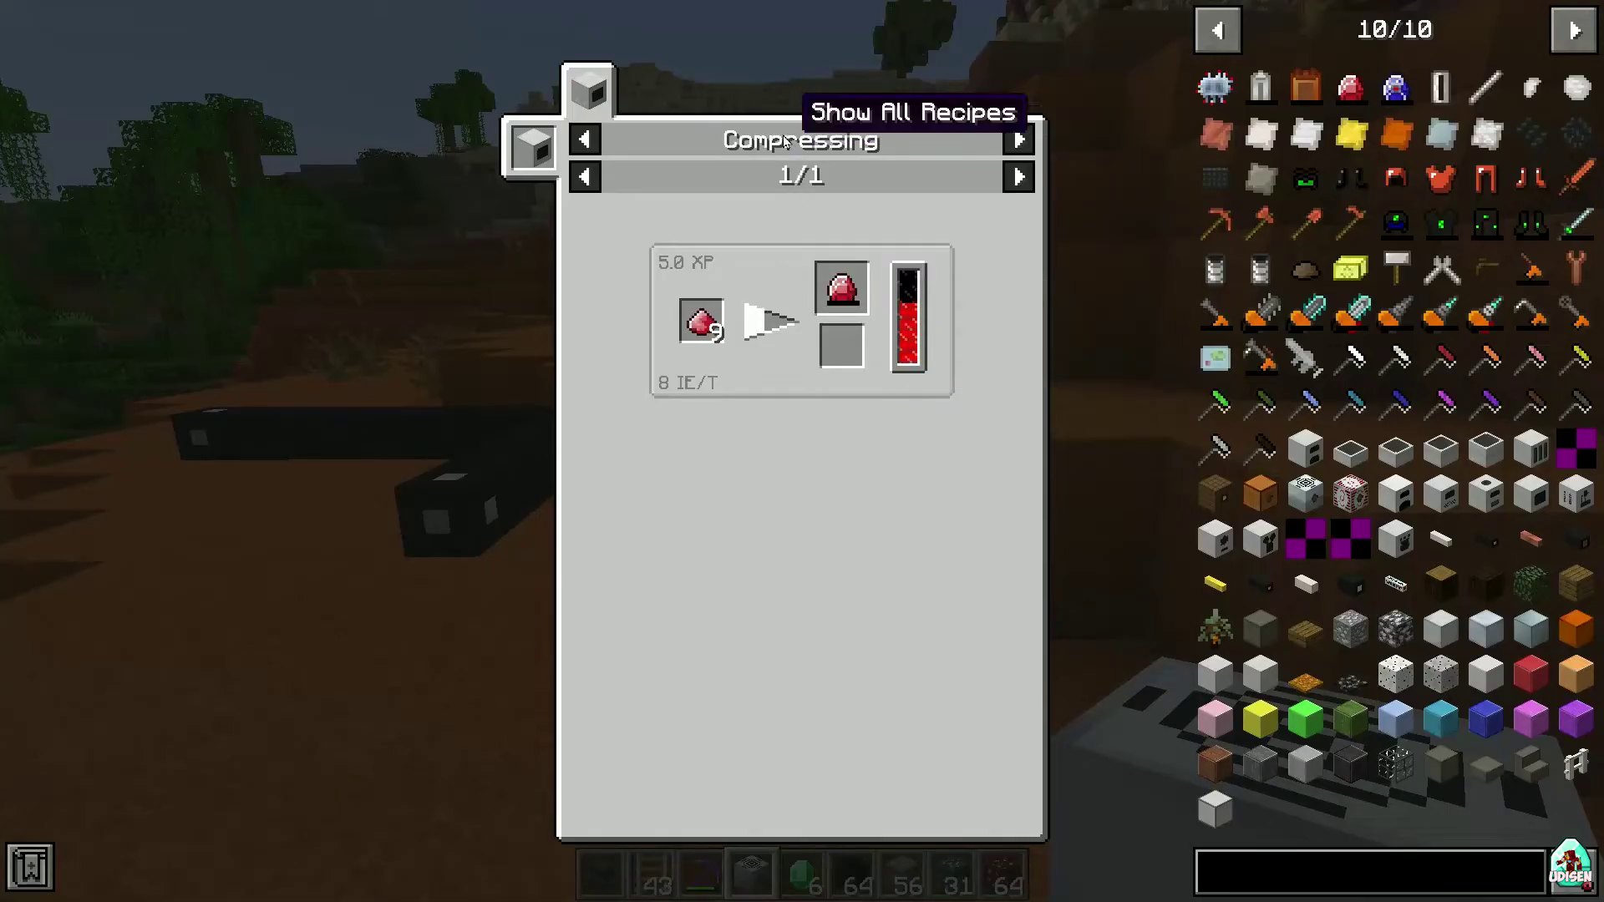
left_click(702, 328)
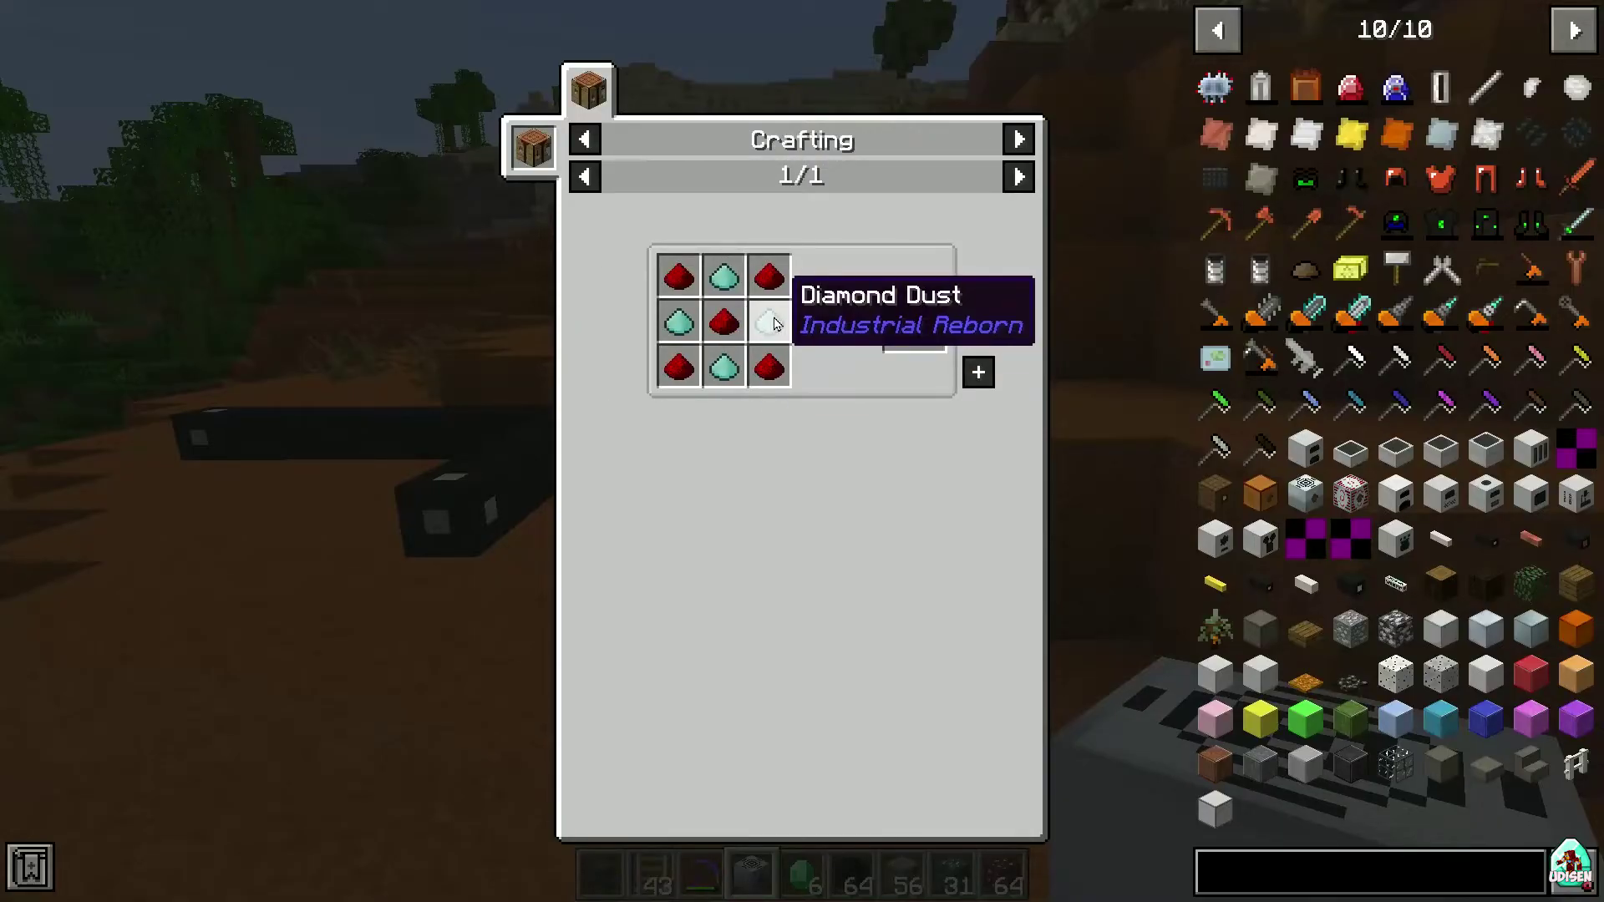
left_click(770, 324)
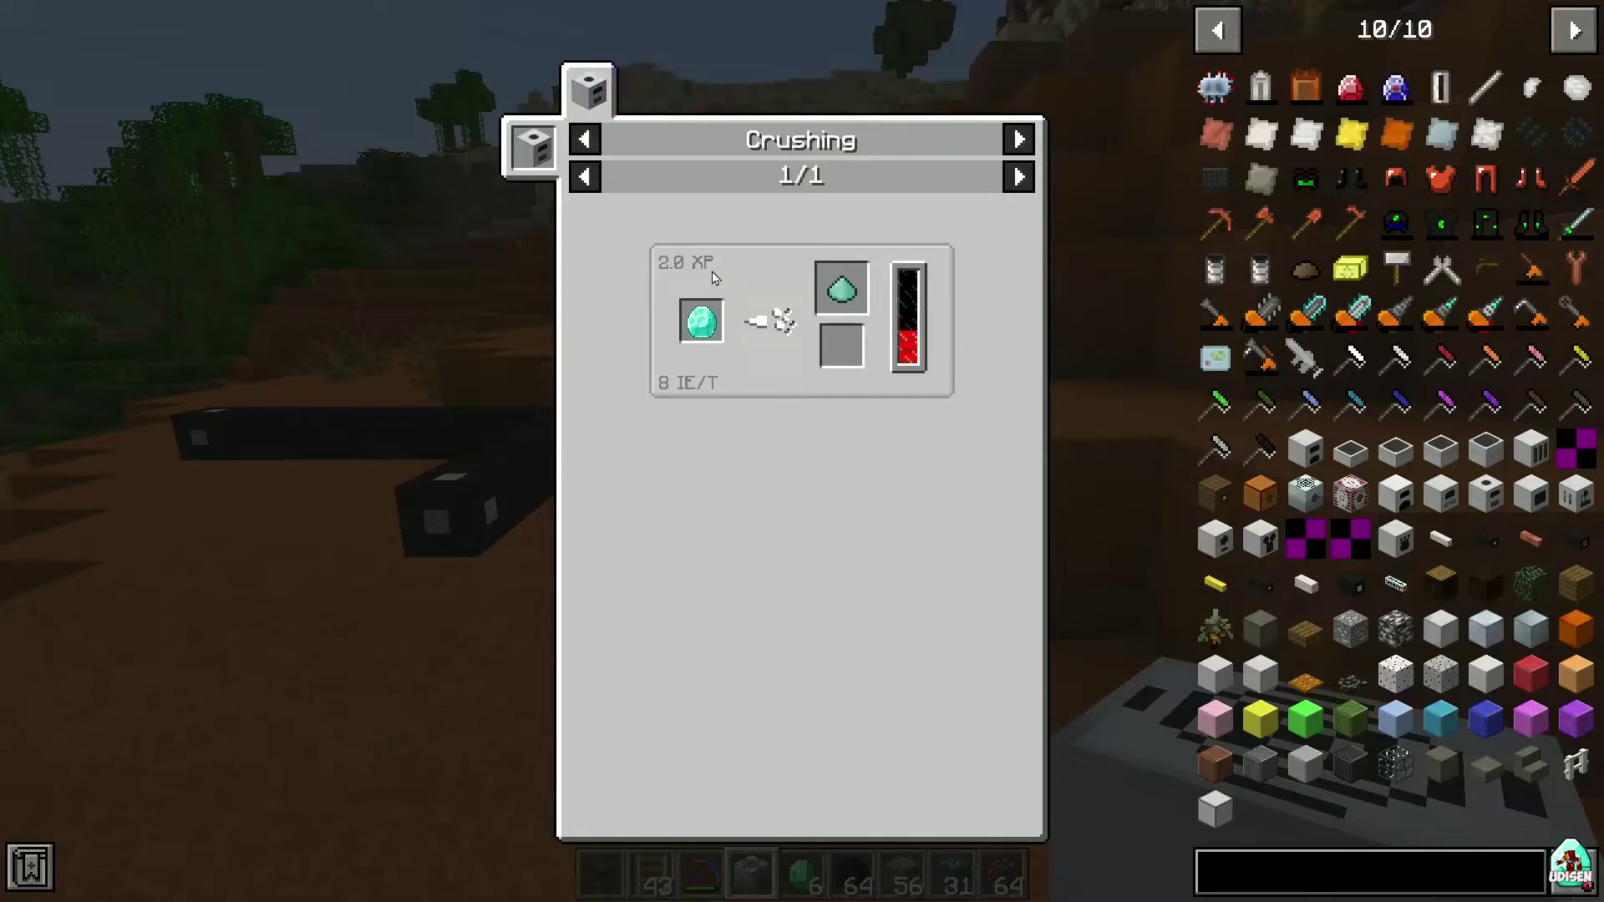
left_click(529, 153)
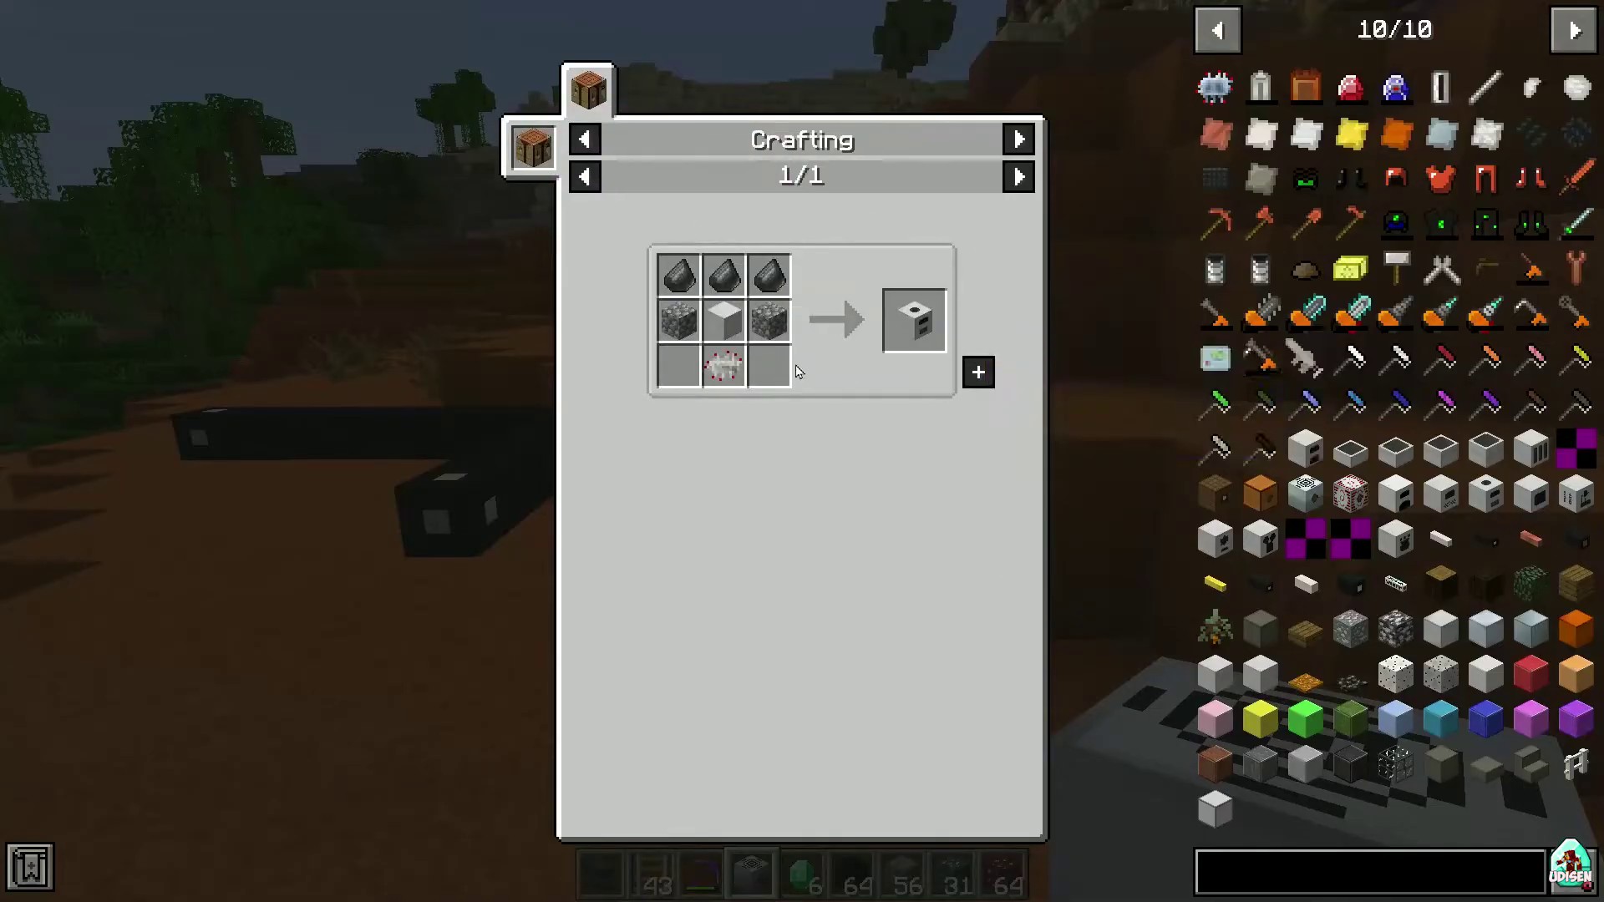
left_click(739, 336)
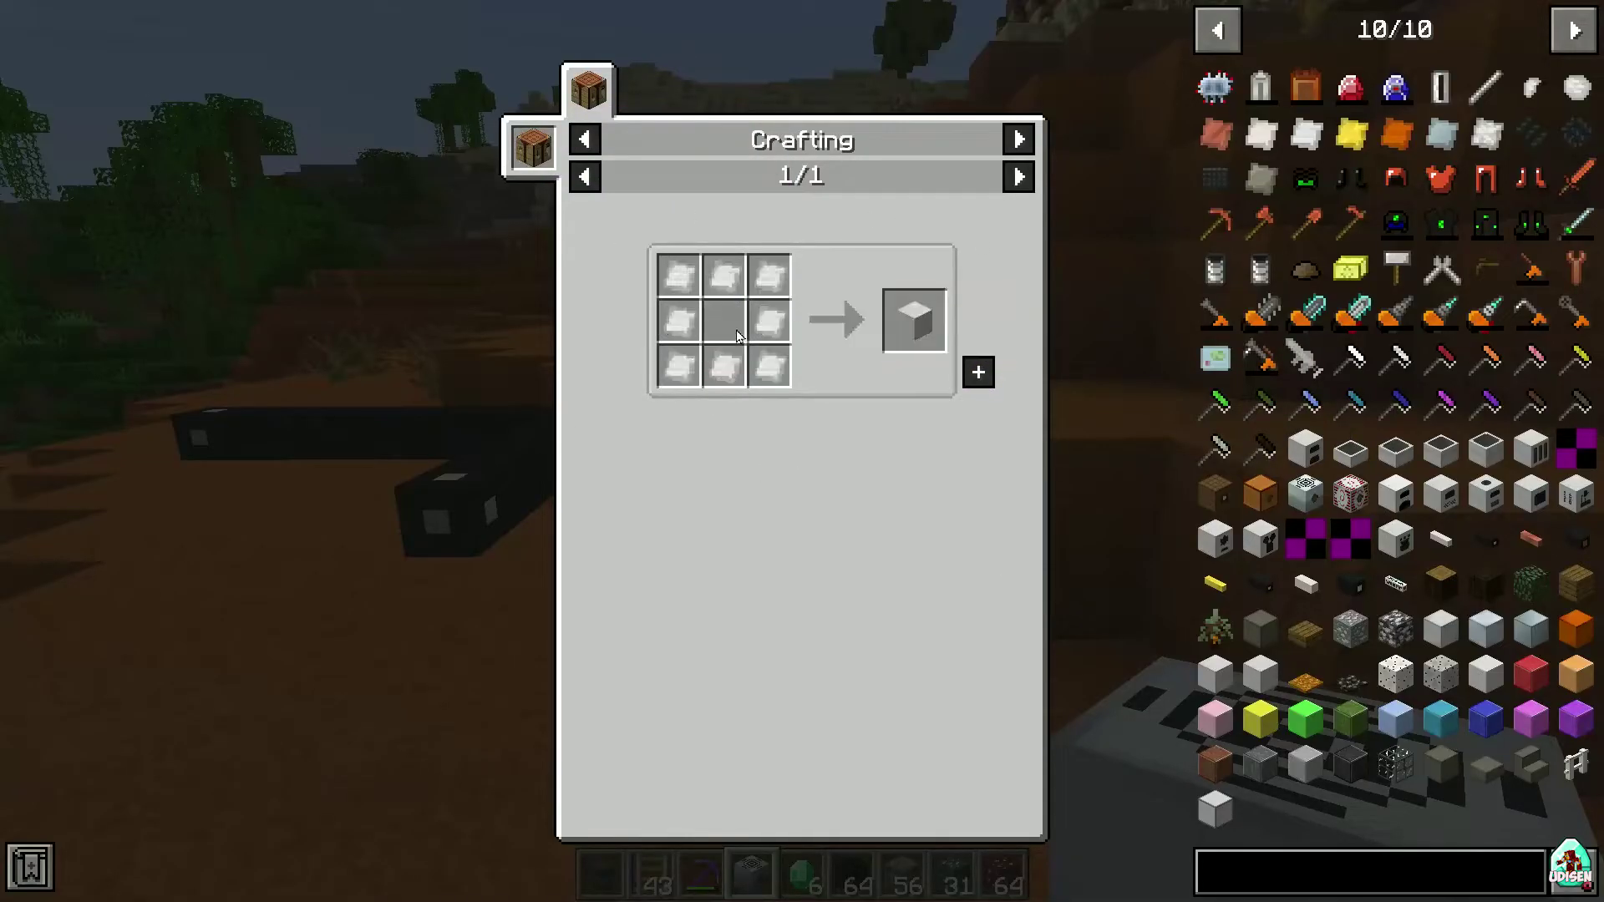
left_click(768, 322)
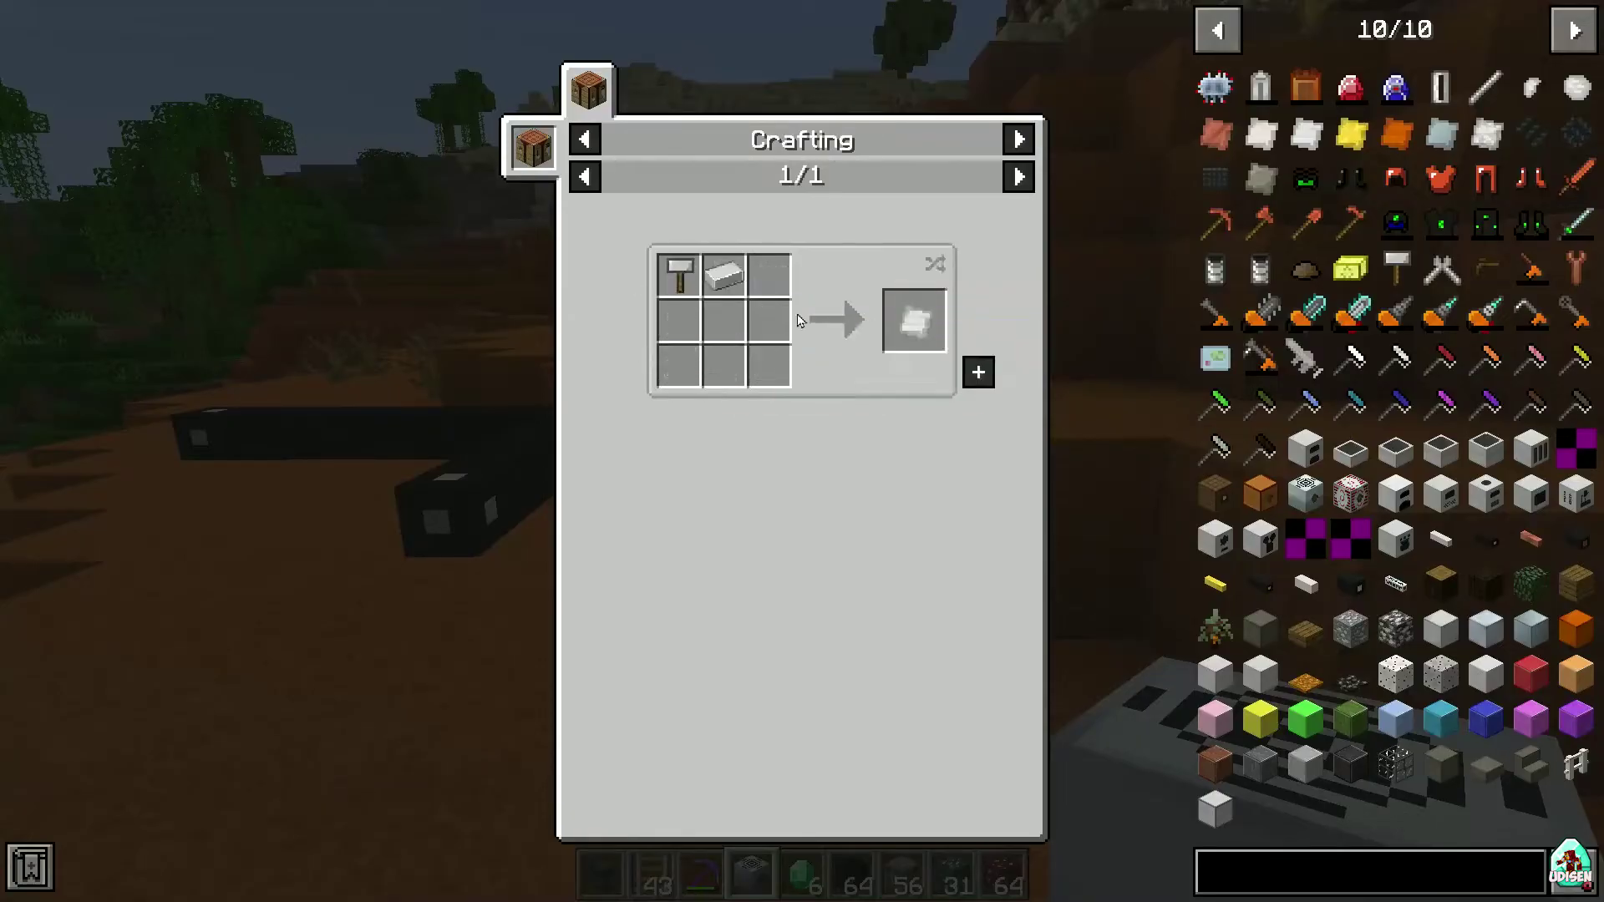
Take several Scrap Boxes from the JEI item list into the inventory
key("Escape")
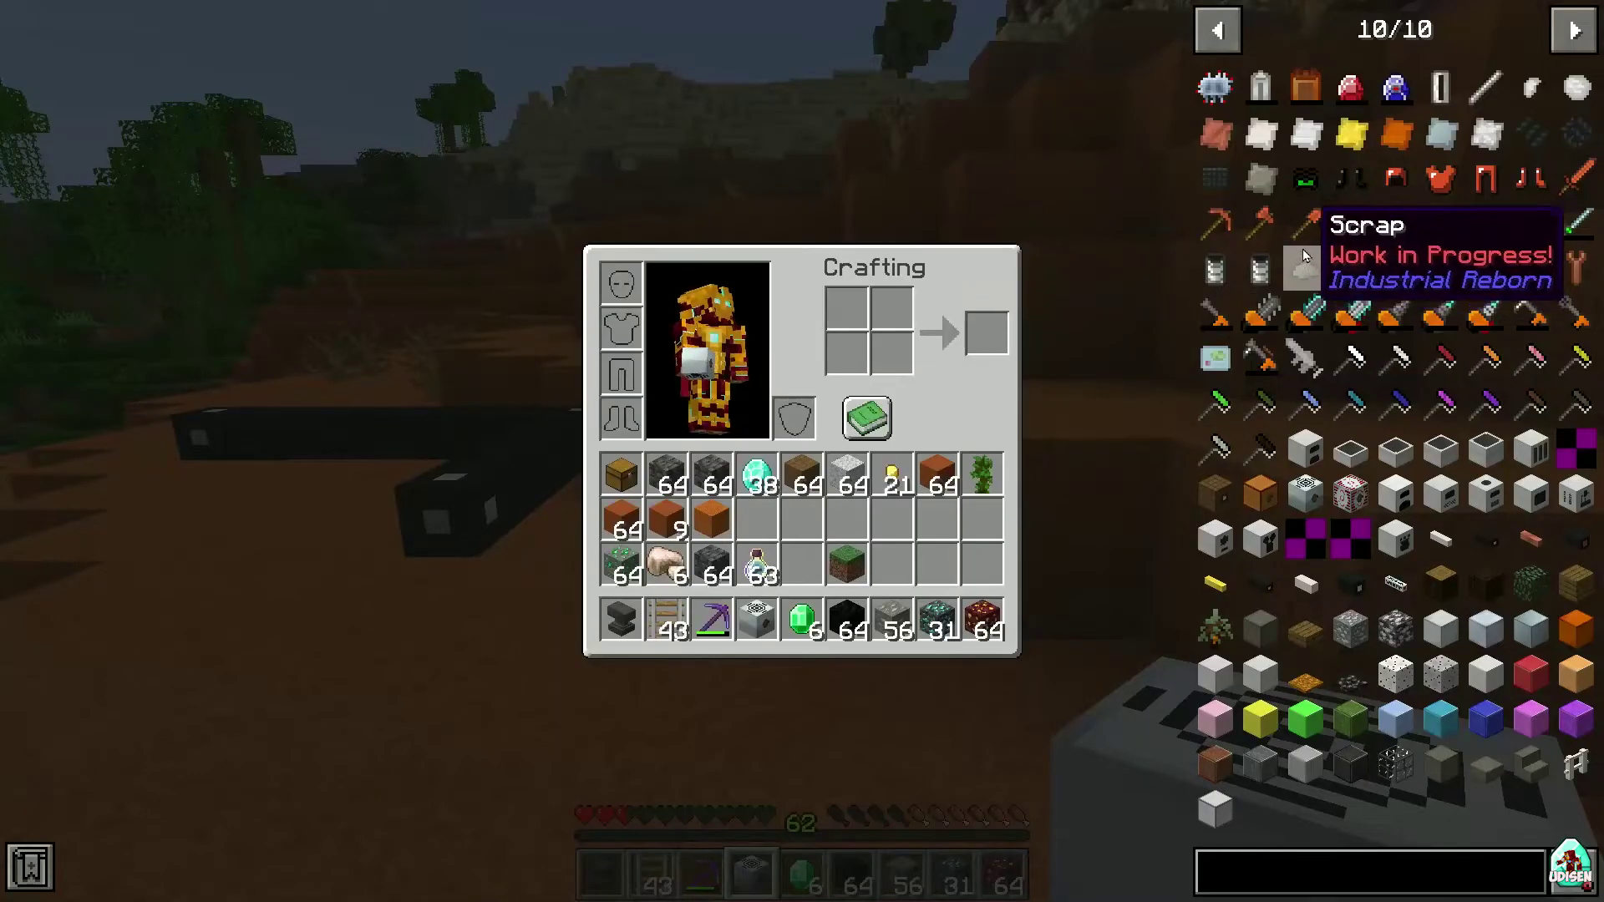
left_click(1337, 272)
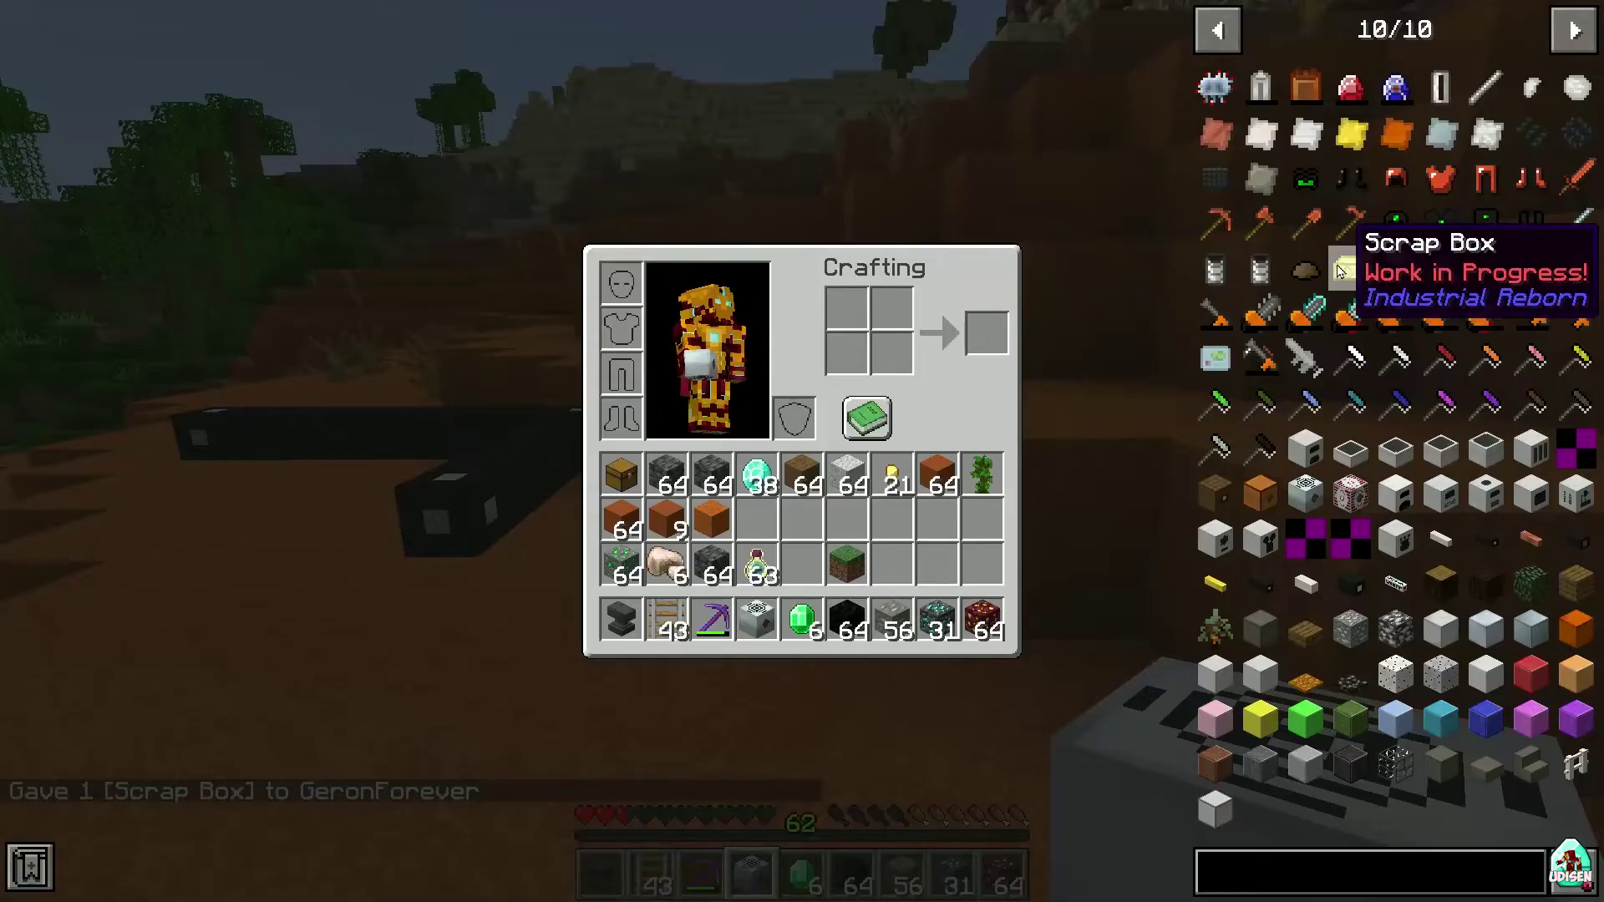
left_click(1337, 271)
left_click(1338, 271)
left_click(1338, 272)
left_click(1338, 271)
left_click(1338, 272)
left_click(1340, 271)
left_click(1340, 271)
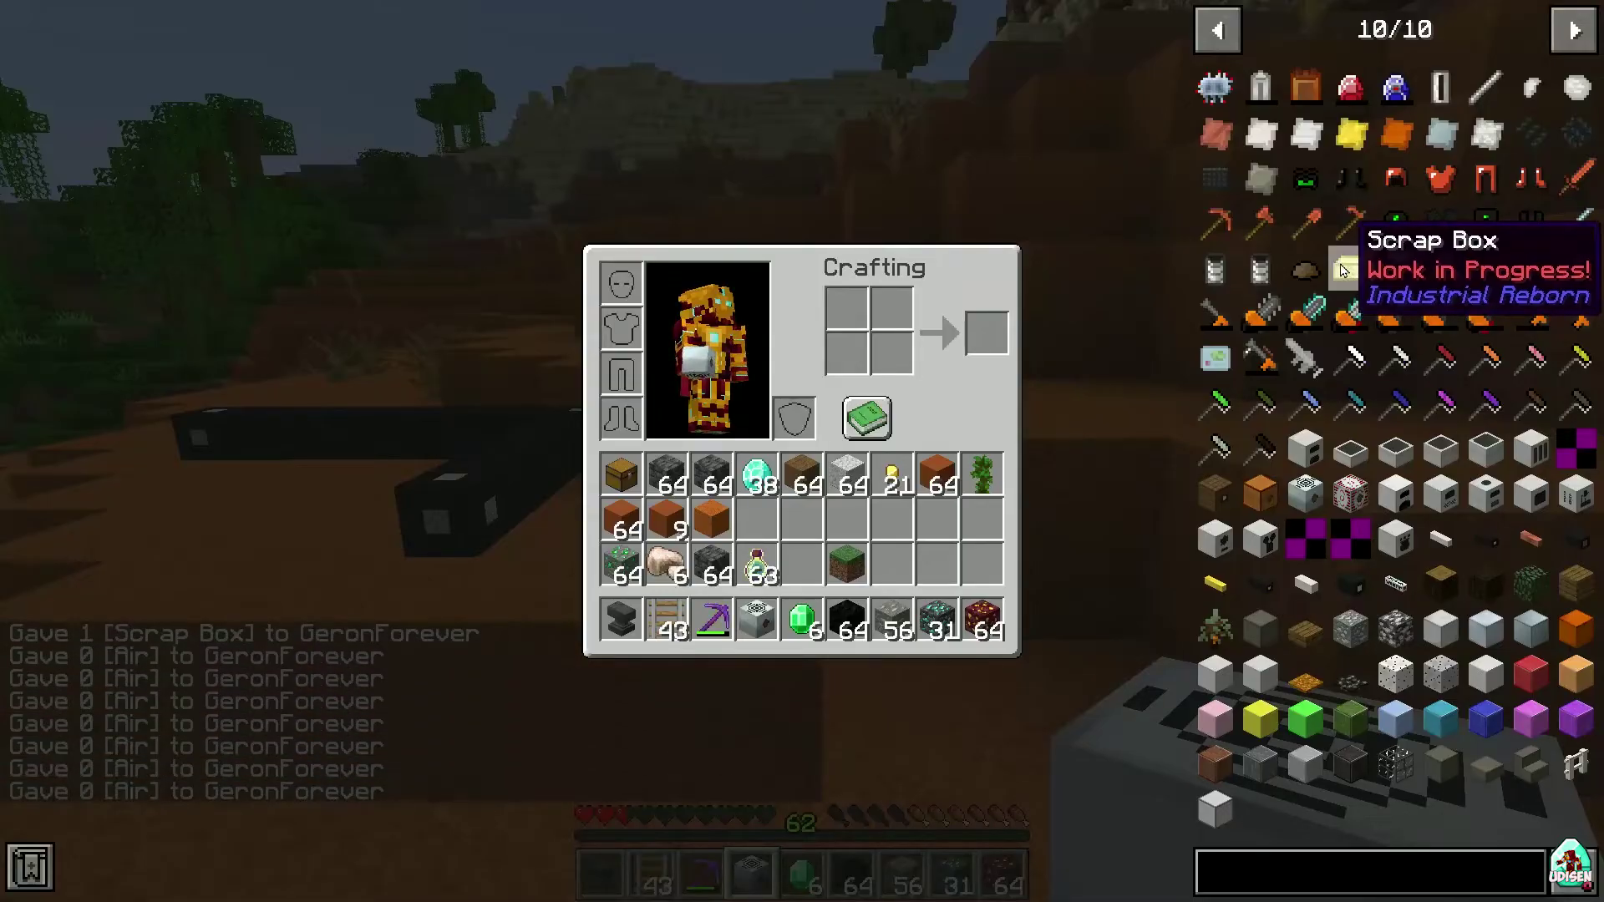
left_click(1342, 269)
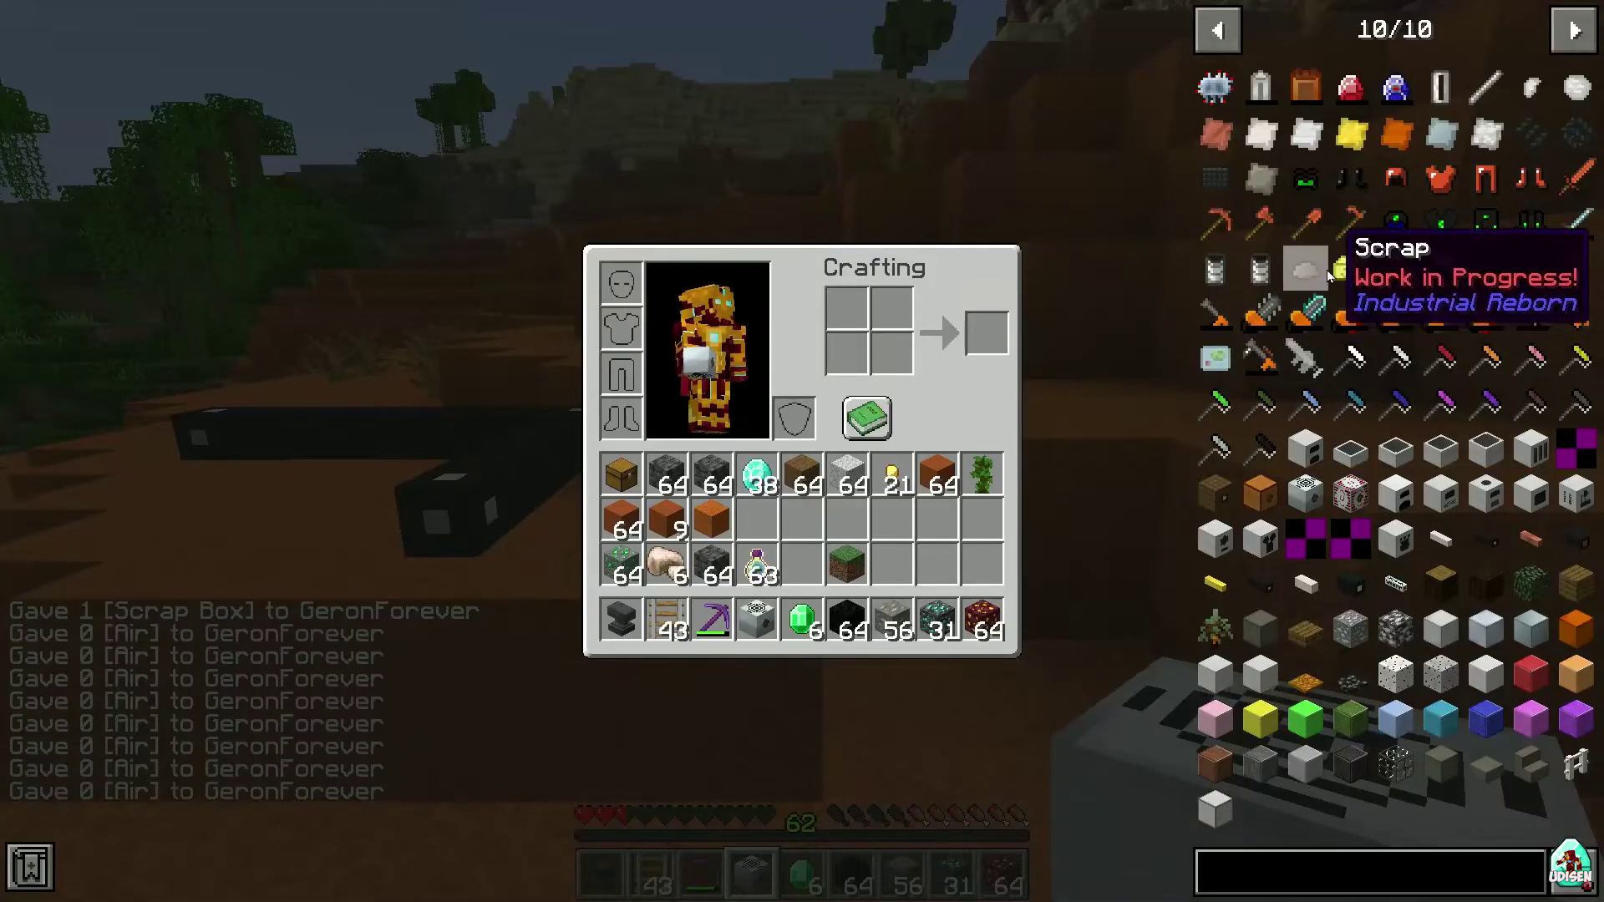
left_click(1336, 270)
left_click(1345, 271)
left_click(1345, 272)
left_click(1346, 271)
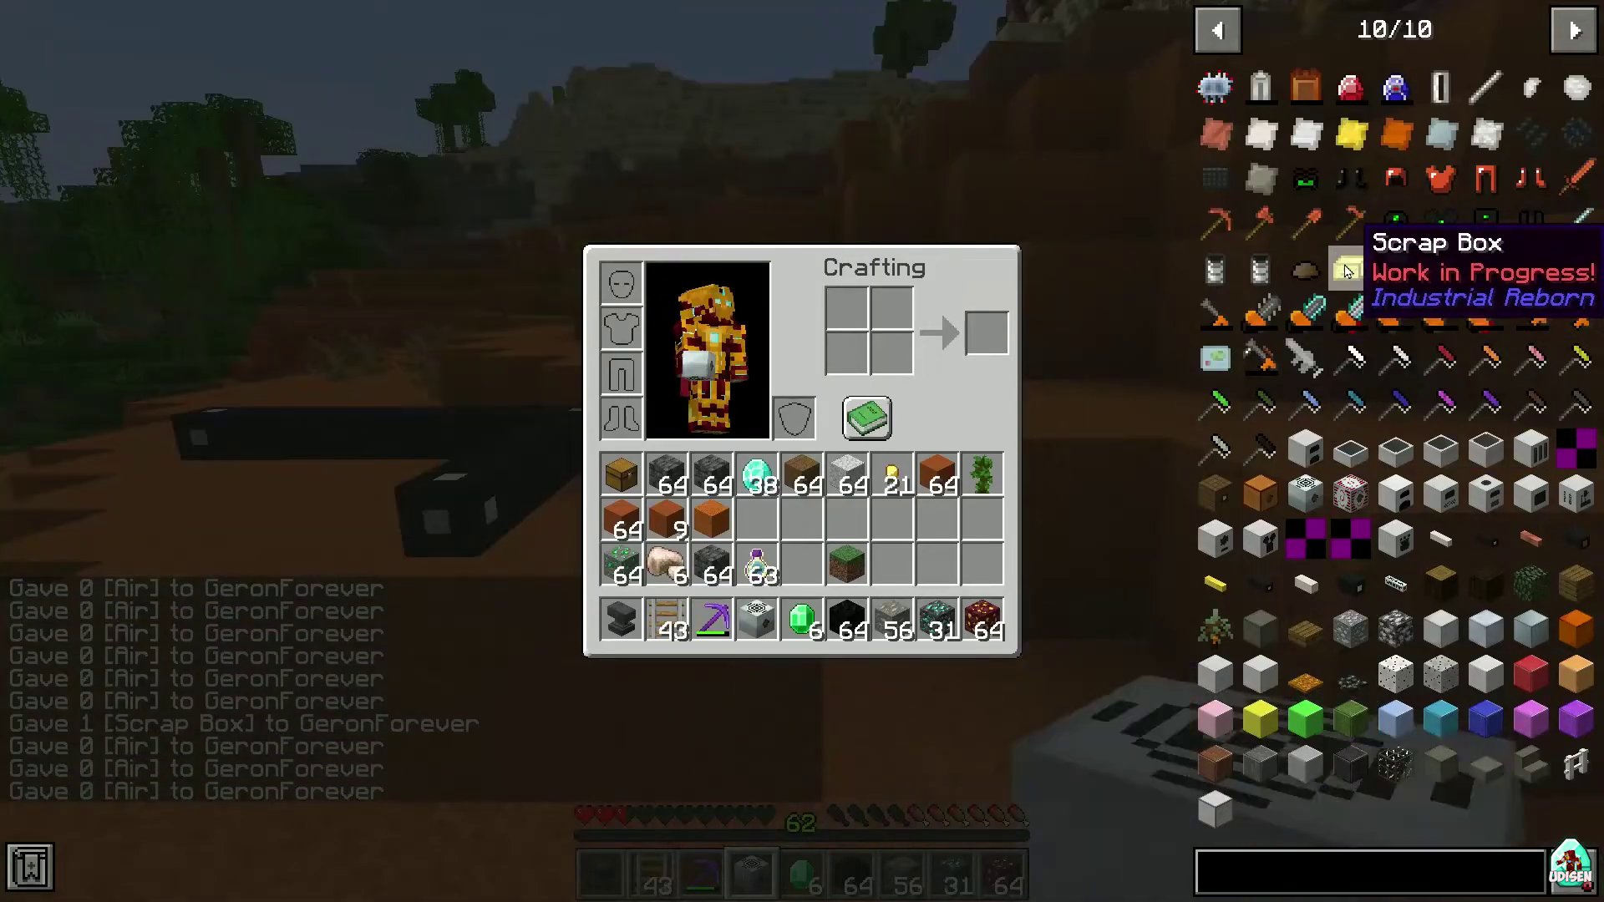
left_click(1345, 270)
Move a Scrap Box into hotbar slot 6, replacing the Block of Coal, and use it
key("e")
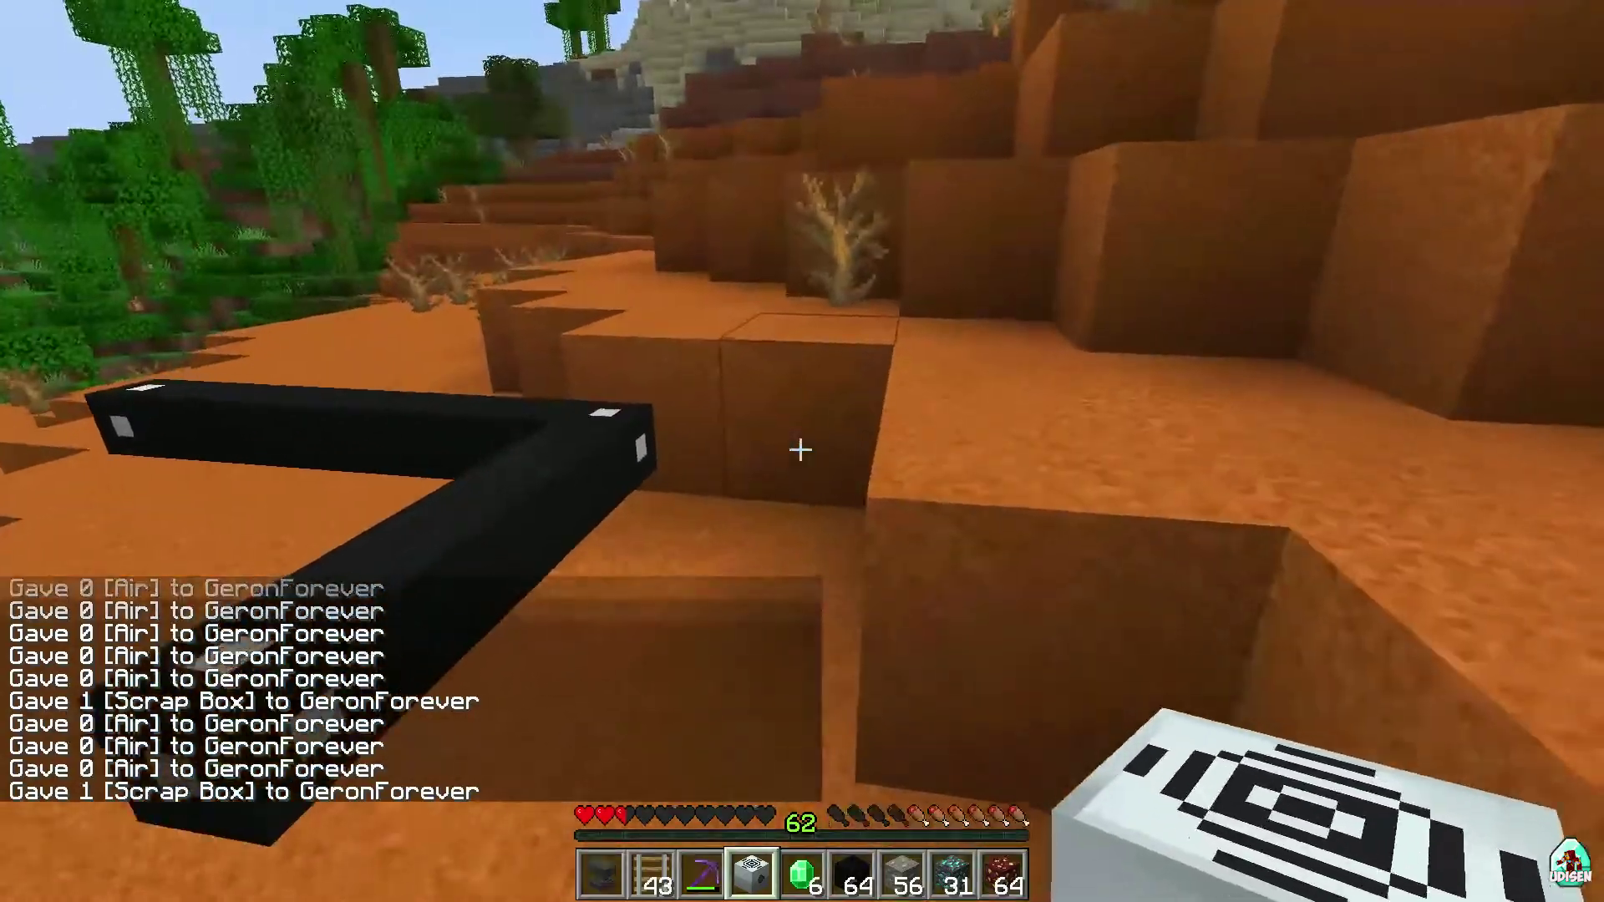
key("e")
left_click(846, 519)
left_click(846, 623)
left_click(801, 563)
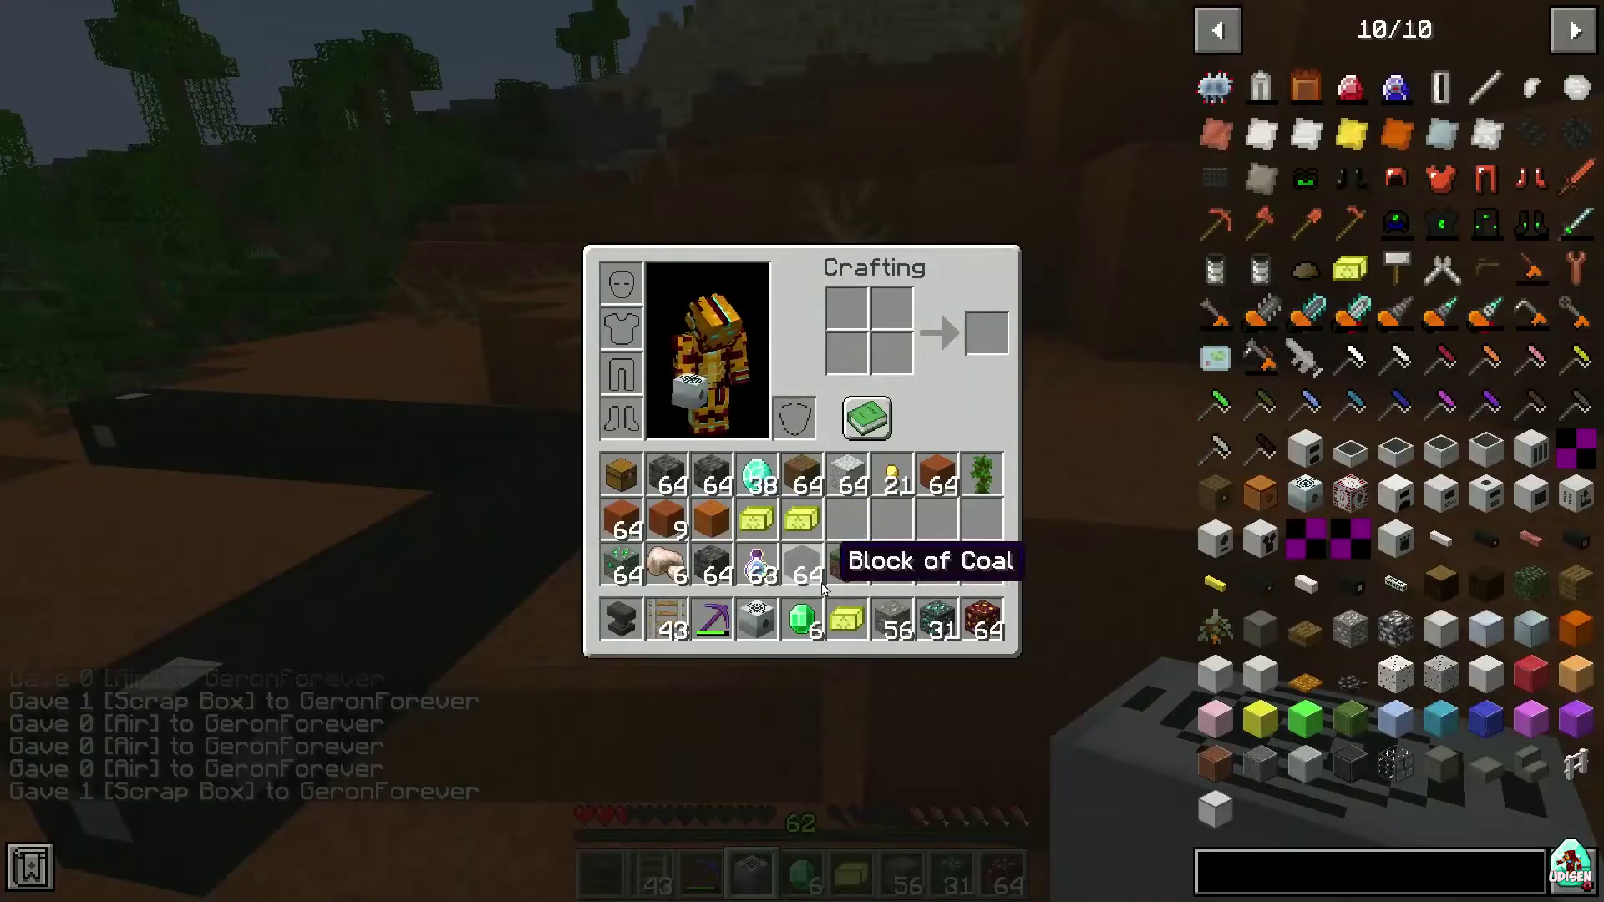
key("e")
key("6")
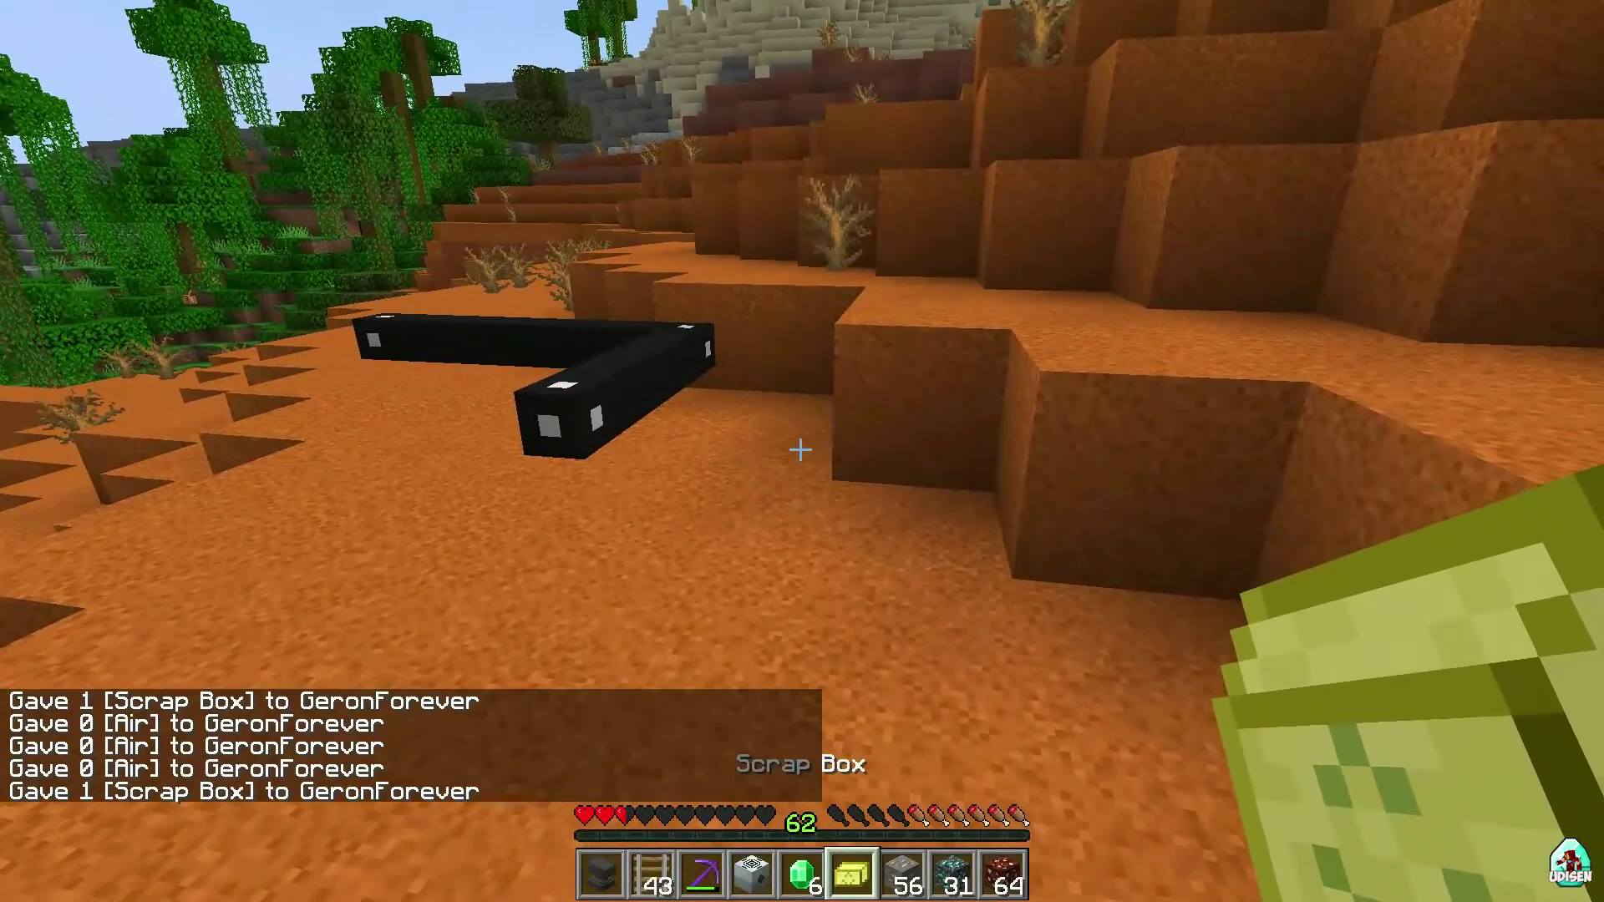
right_click(800, 450)
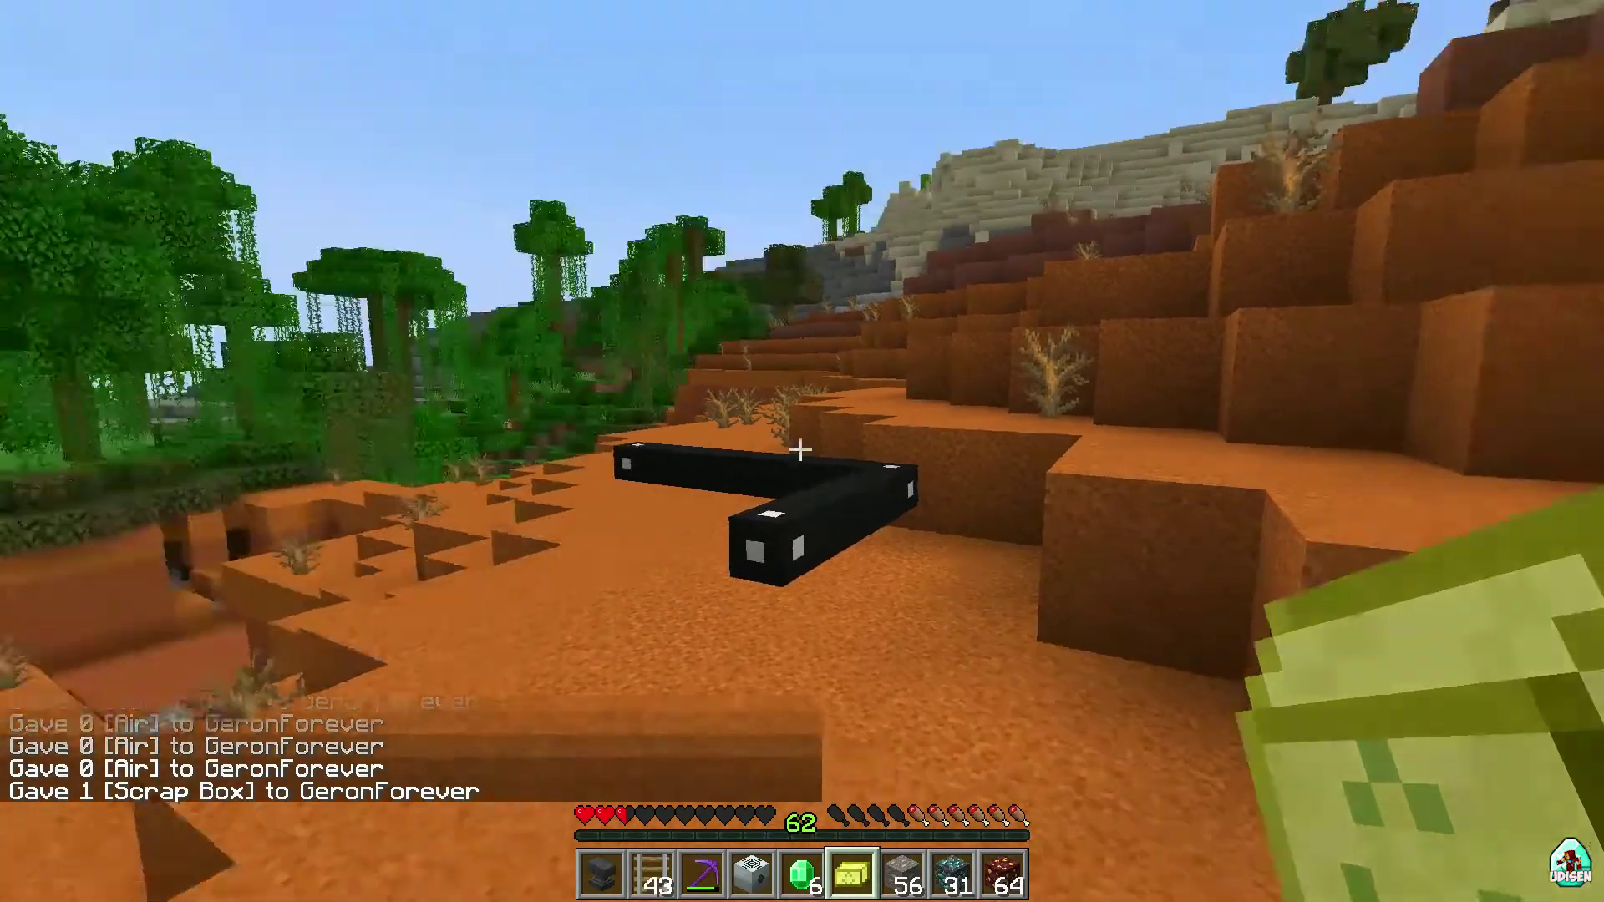
Drop the held Scrap Box and throw both Scrap Box stacks out of the inventory
key("q")
key("e")
left_click(790, 519)
left_click(469, 483)
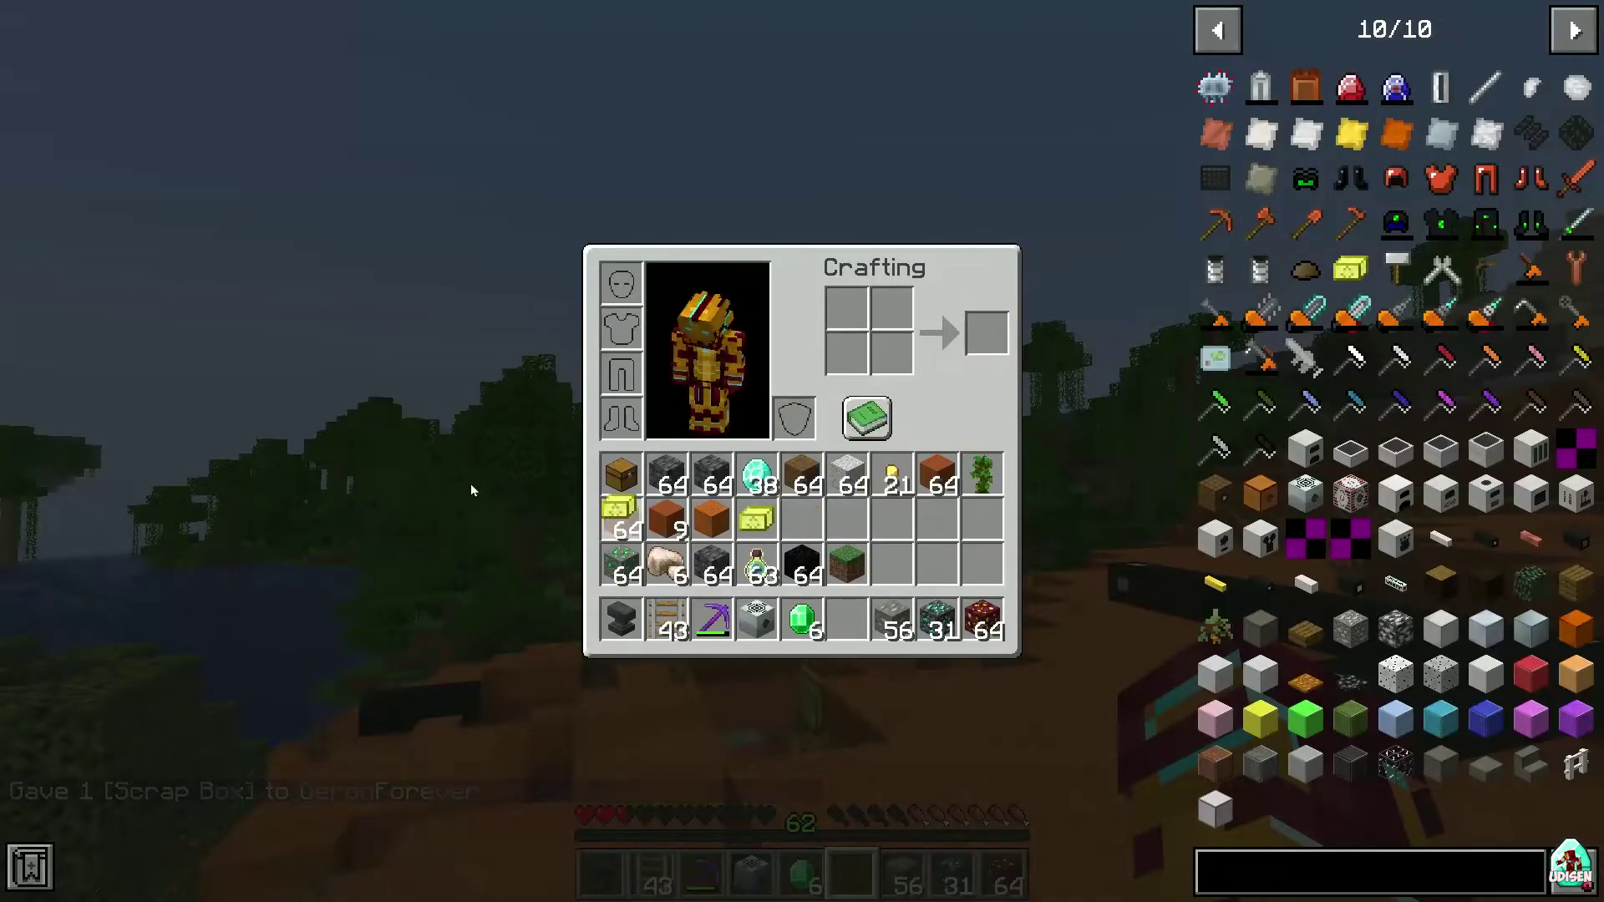
left_click(756, 518)
left_click(376, 512)
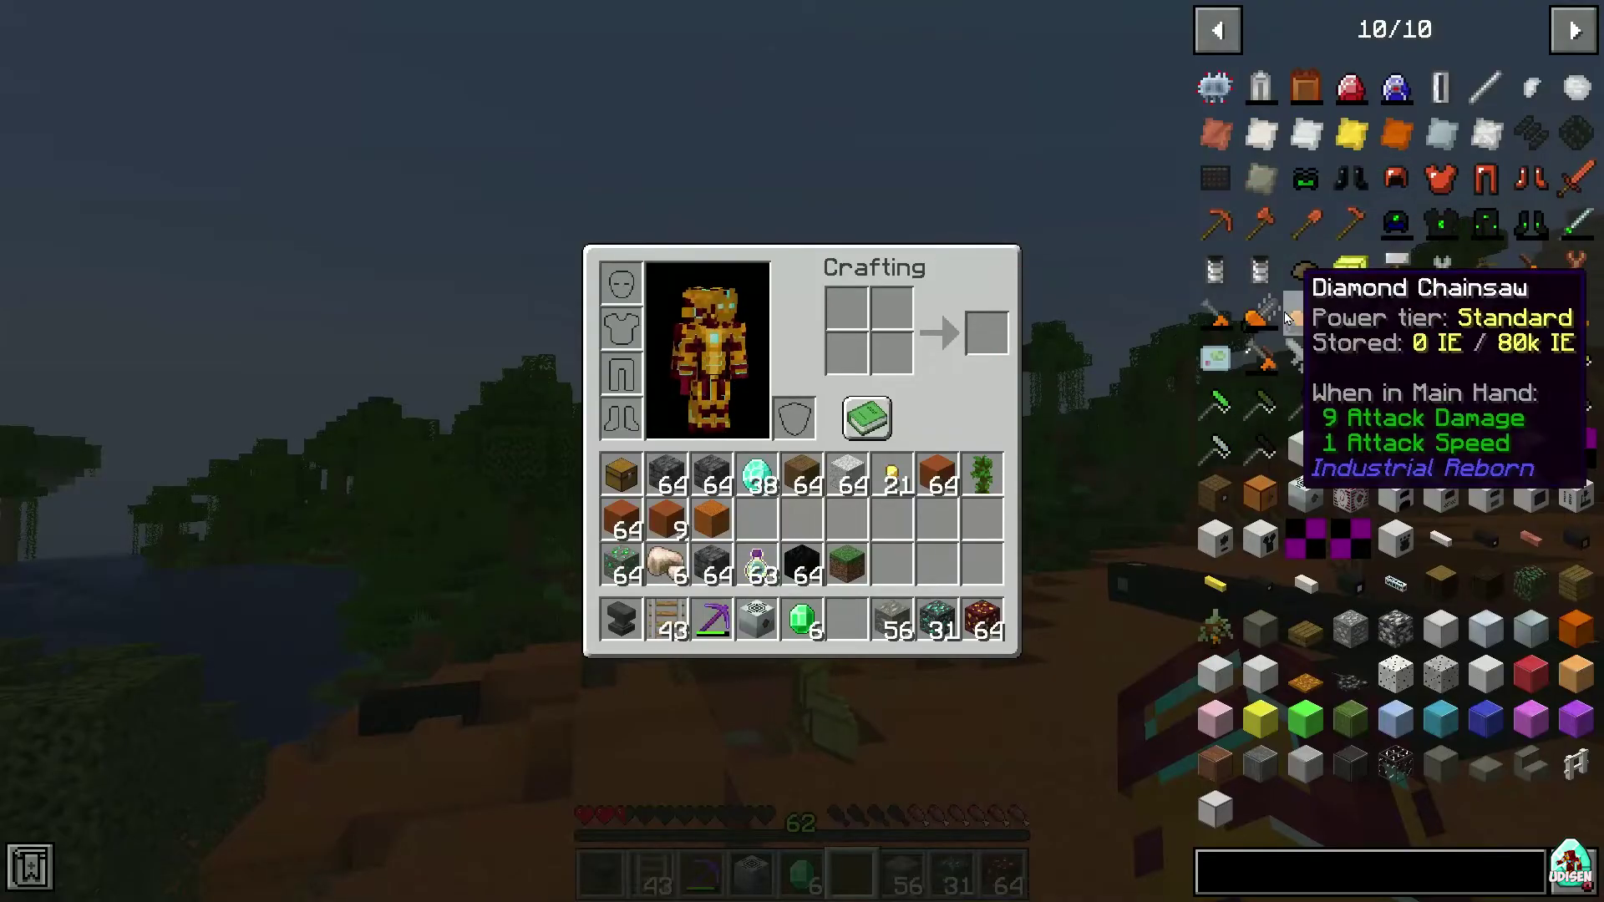
Put an Iridium Chainsaw in the Emerald's hotbar slot and an Iron Furnace in an empty slot
left_click(1346, 319)
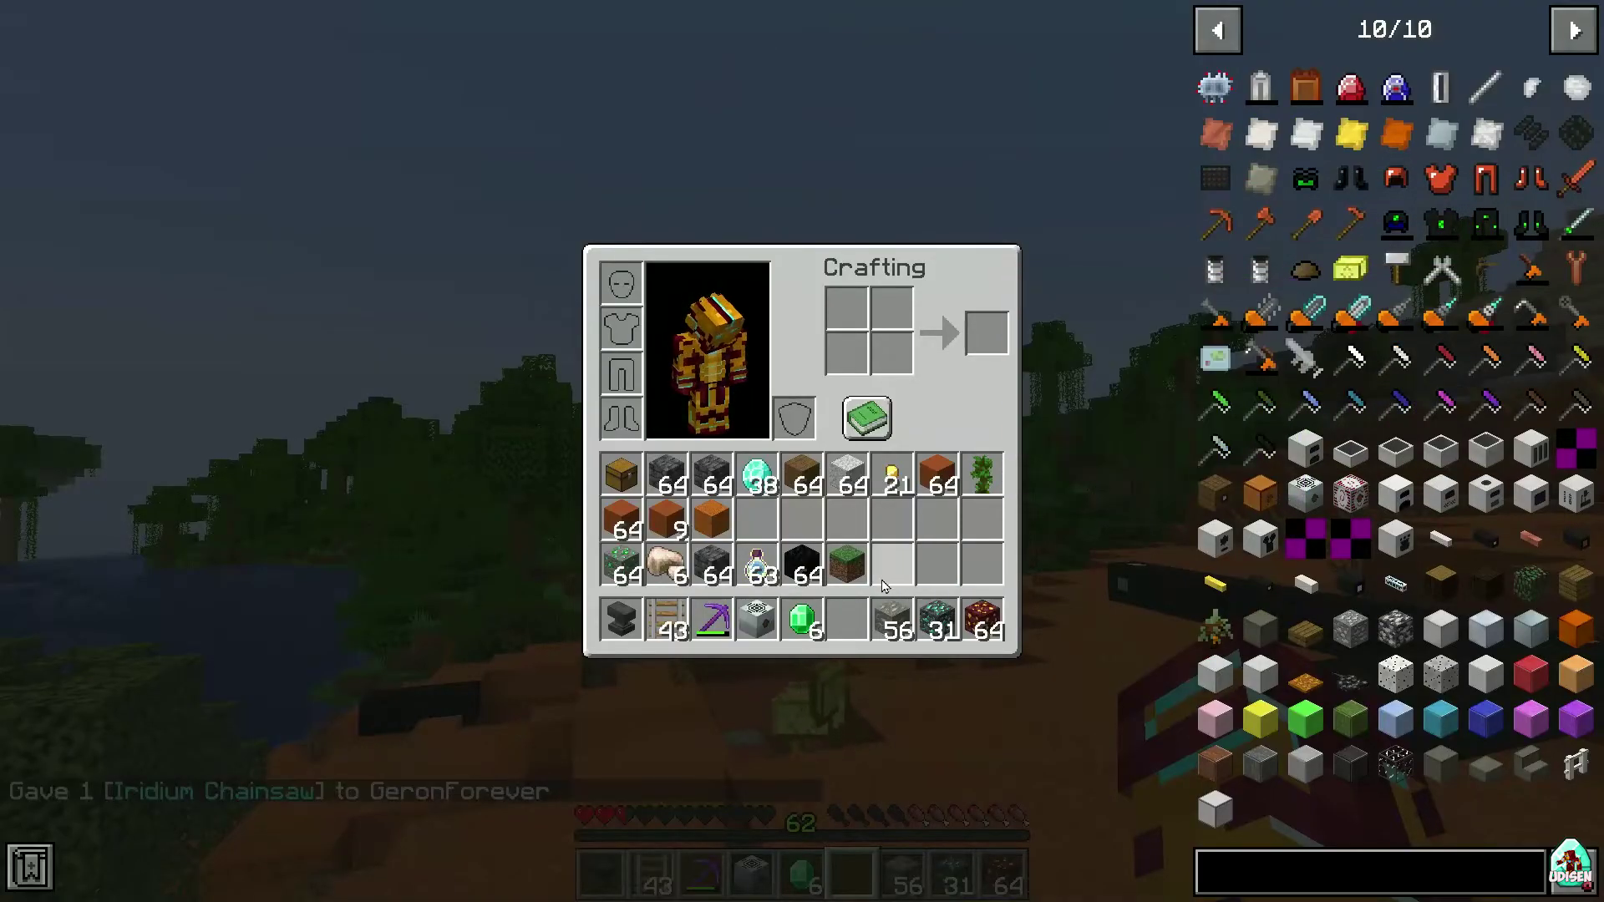
left_click(803, 617)
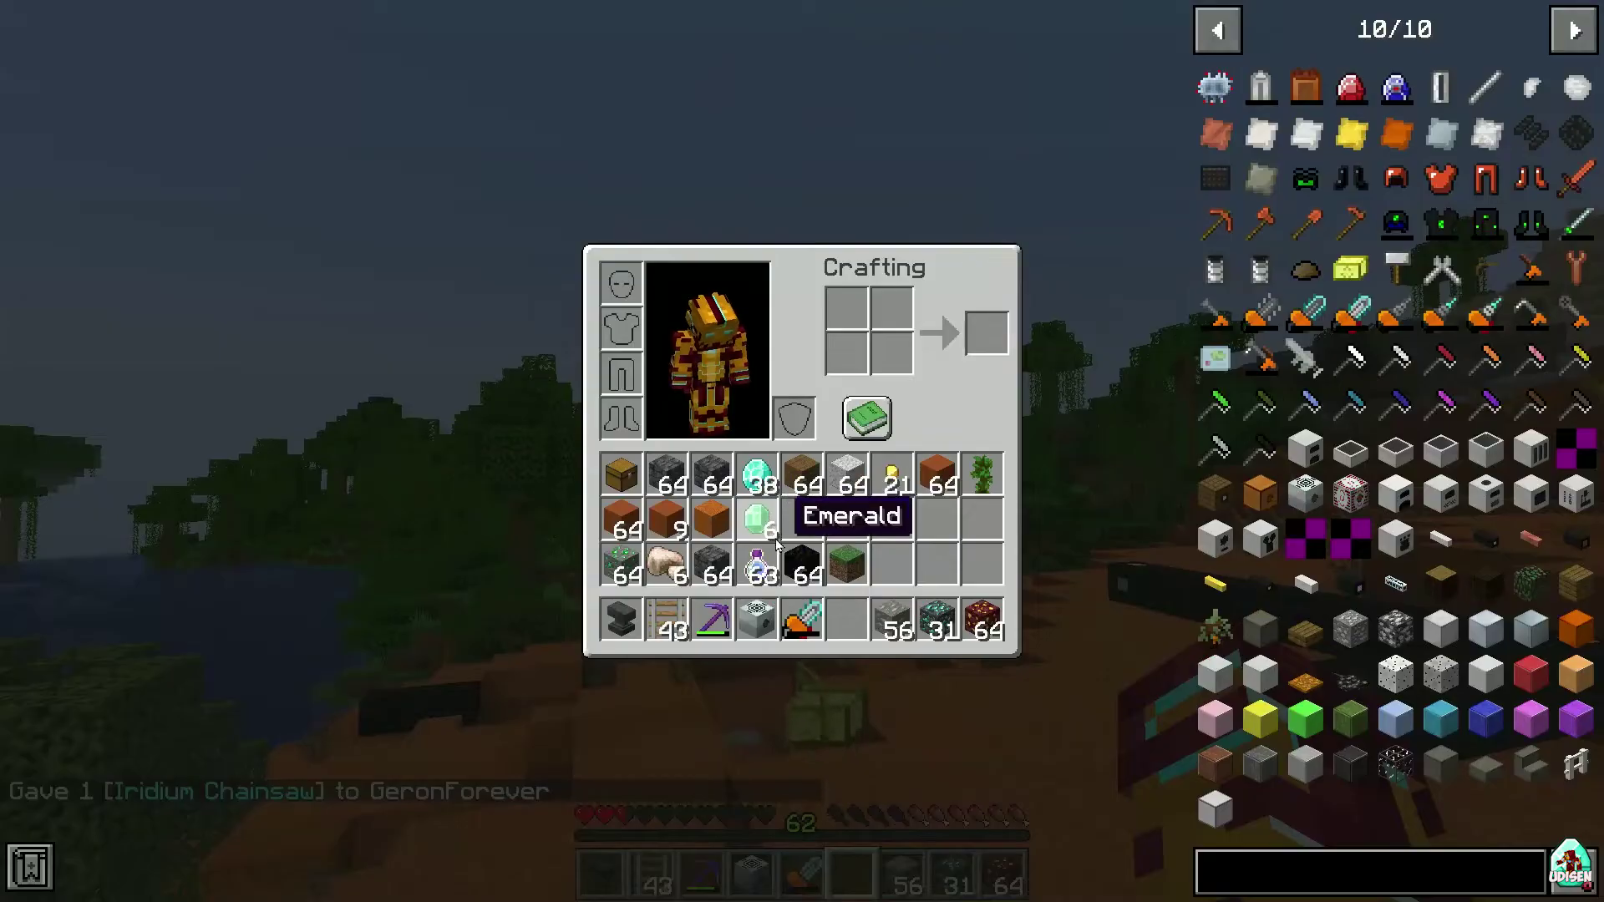
left_click(801, 616)
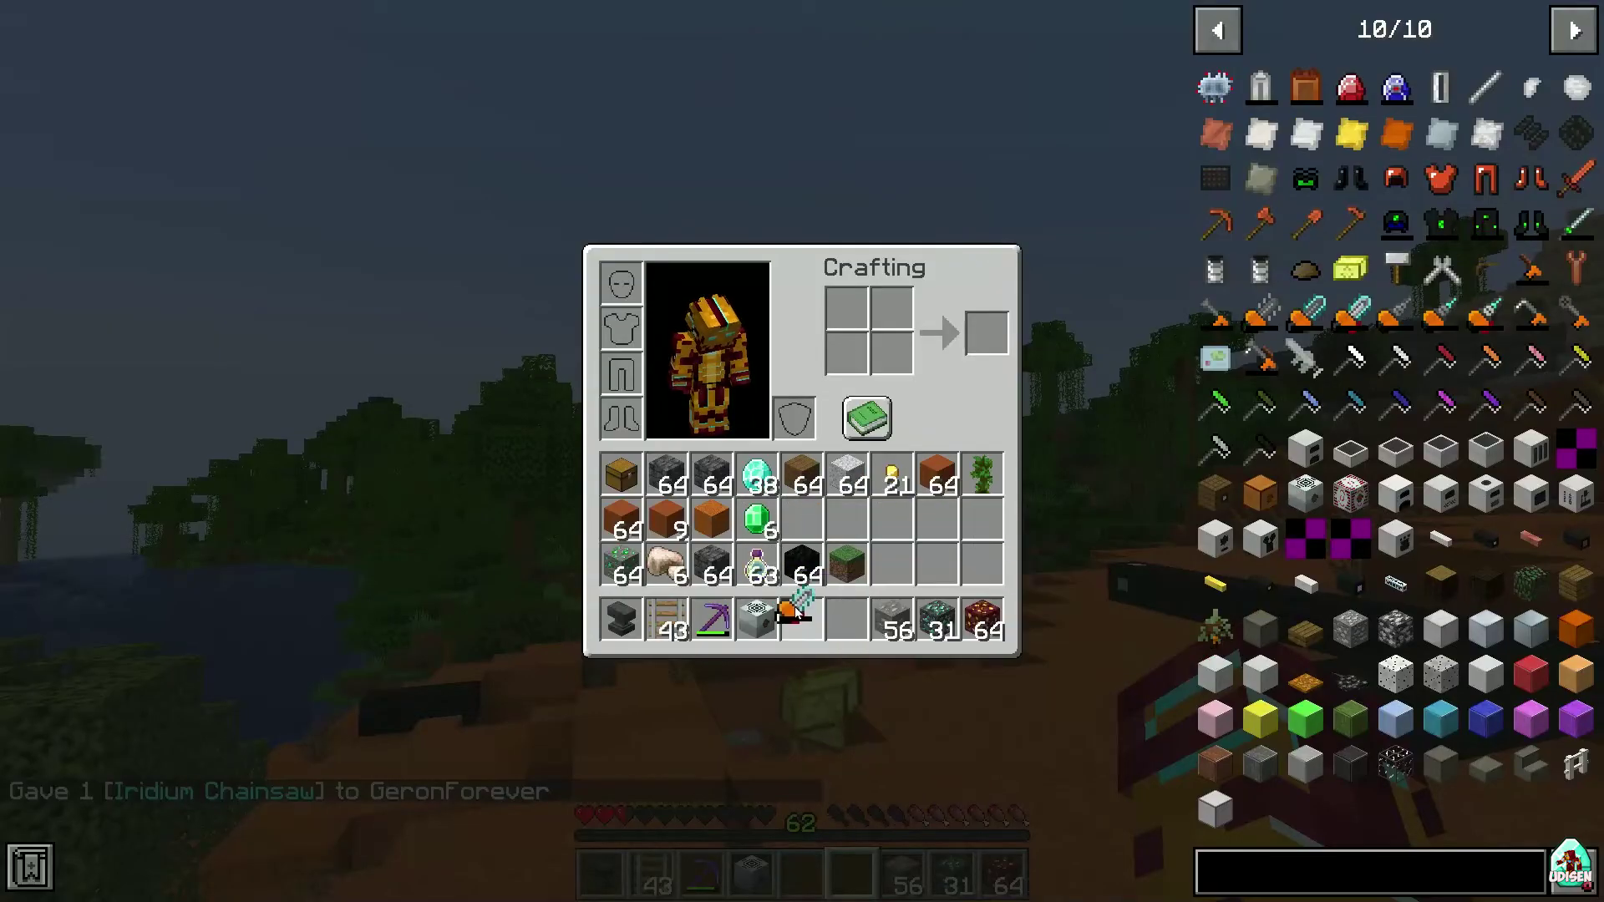
left_click(1393, 498)
Place the Iron Furnace and load 64 Blocks of Coal into its fuel slot
key("e")
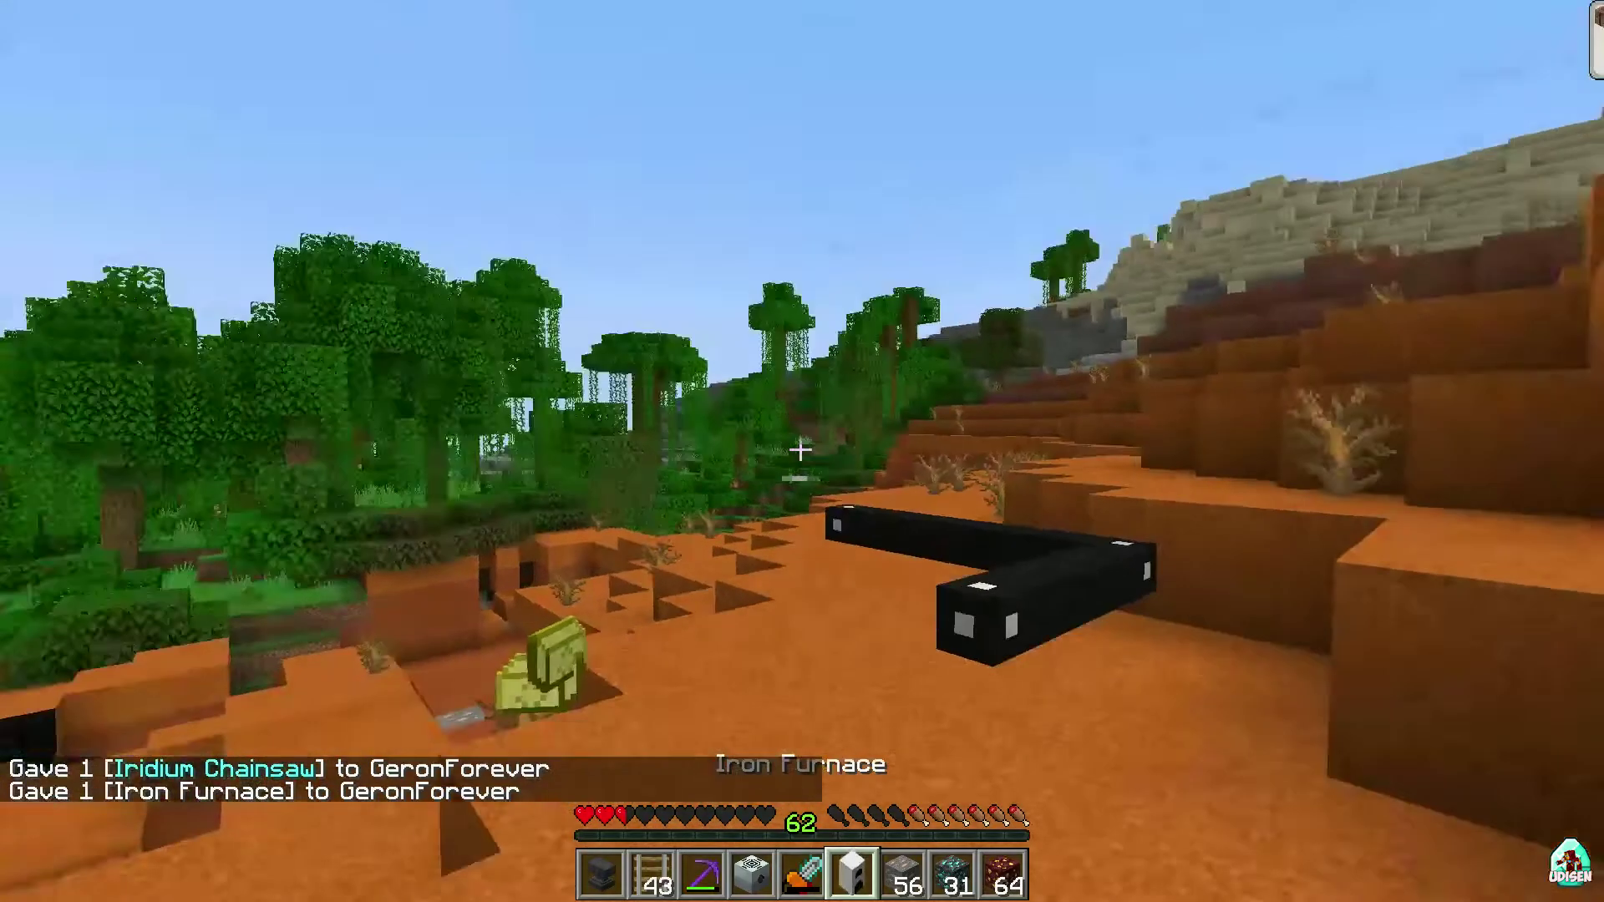
right_click(800, 450)
right_click(800, 449)
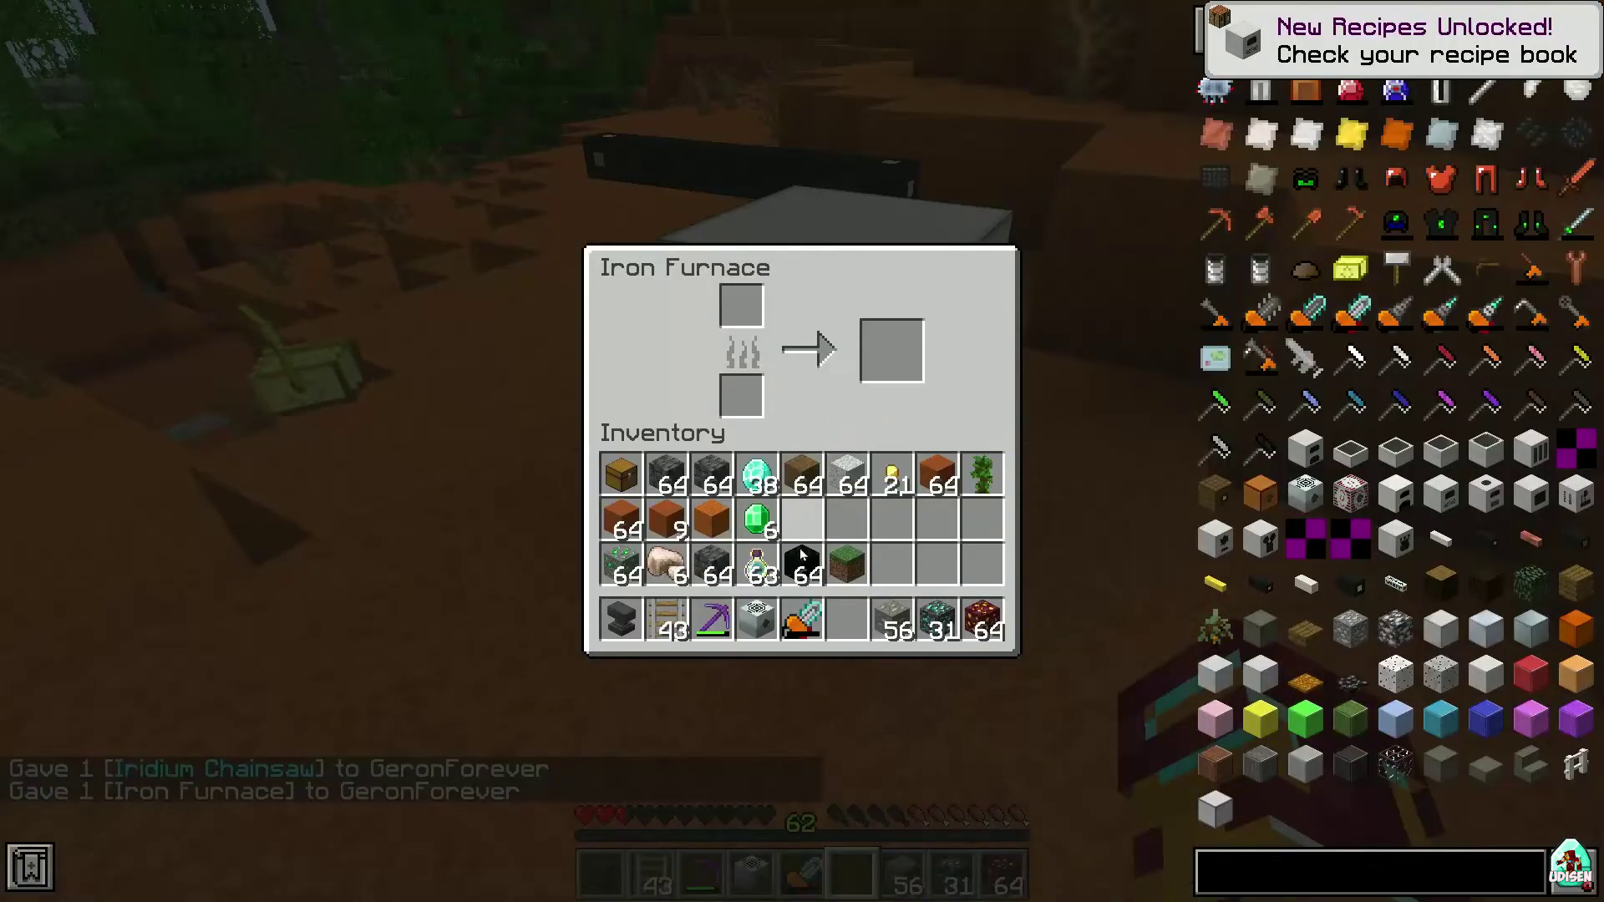
left_click(936, 565)
left_click(741, 396)
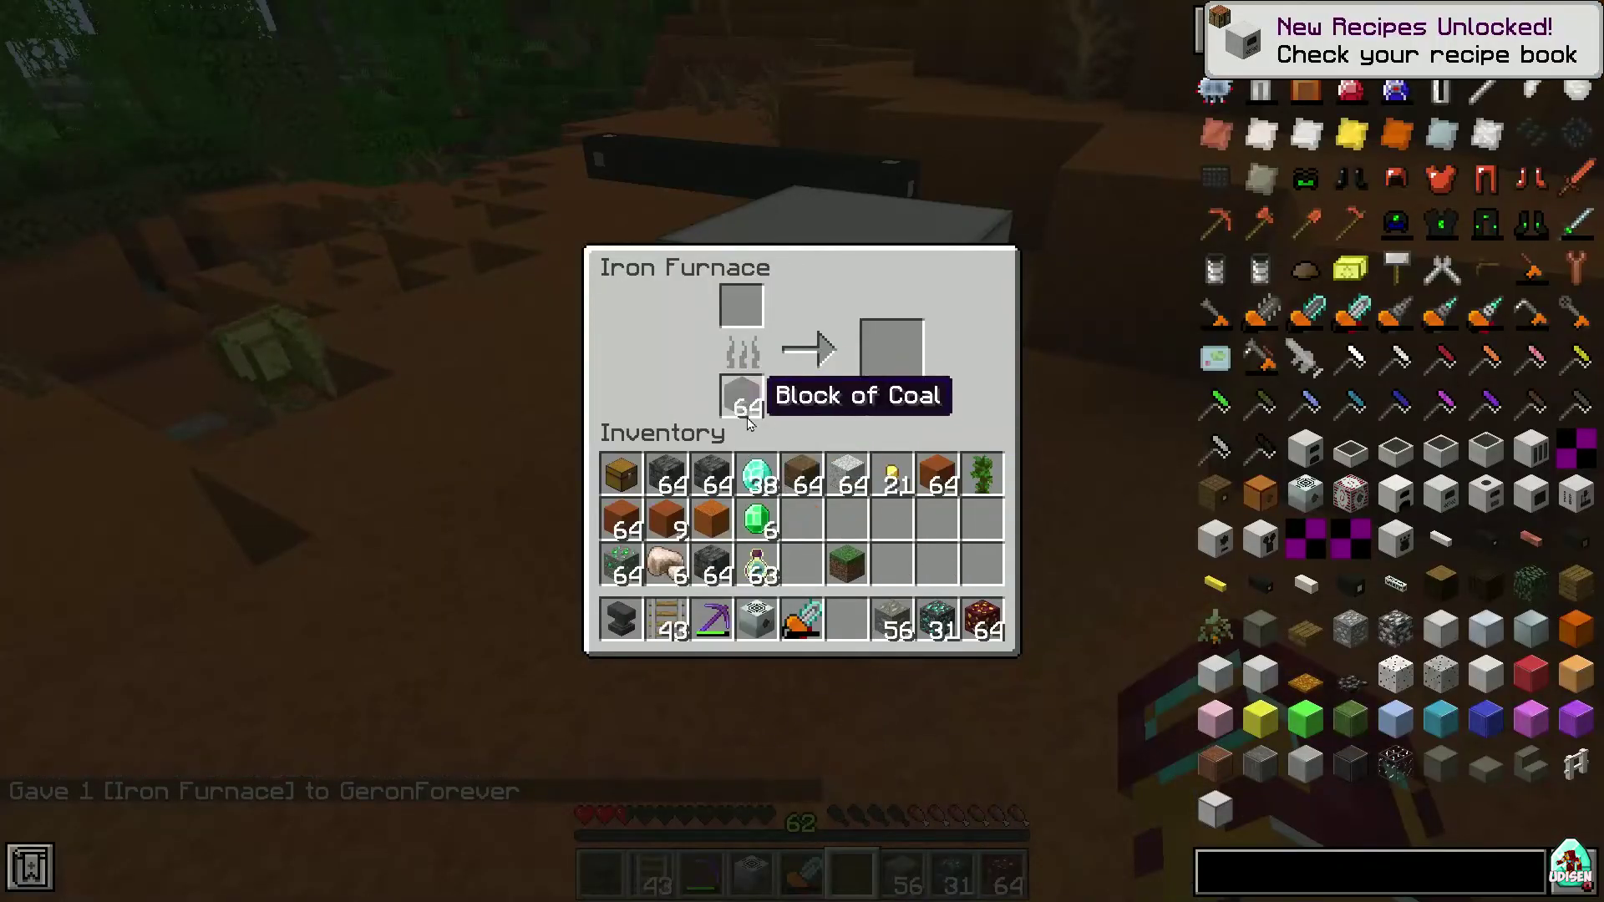